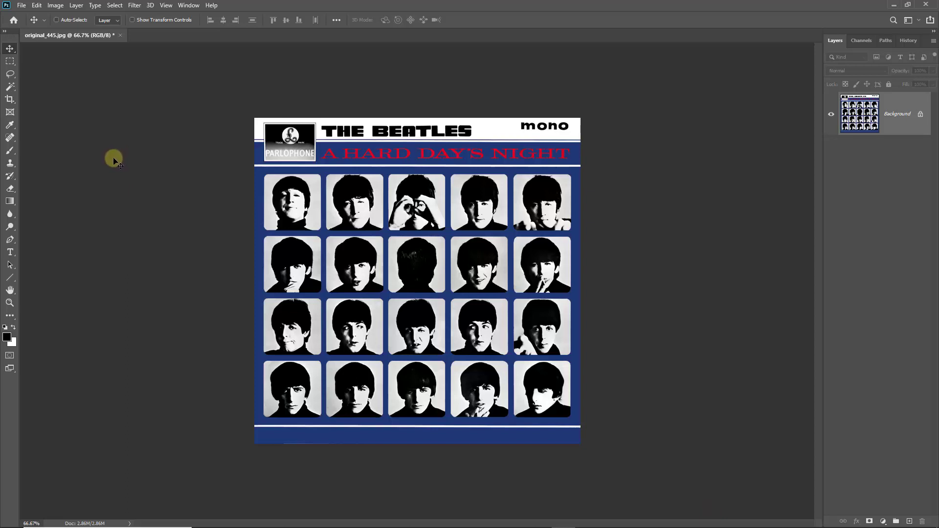
Confirm in Image Size that the reference cover is 1000 × 1000 px at 300 ppi, then close it.
click(57, 9)
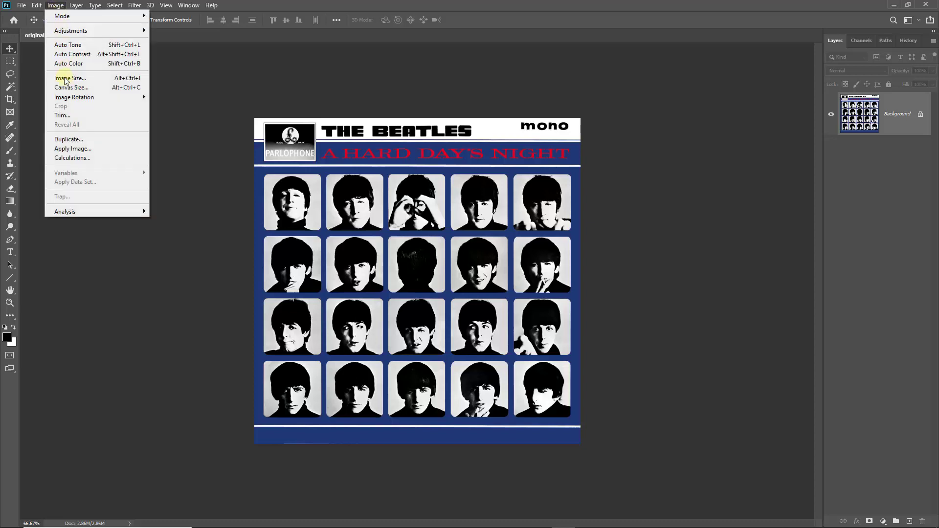
click(67, 81)
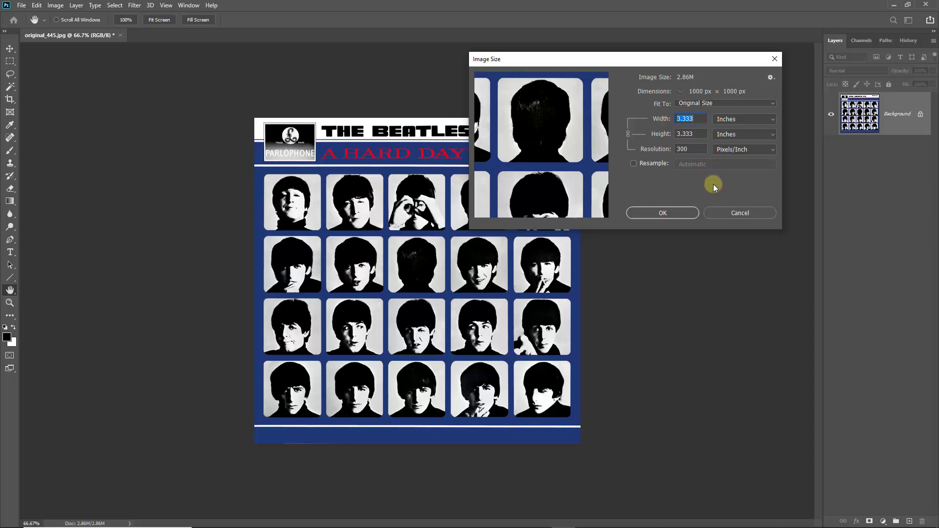
click(738, 214)
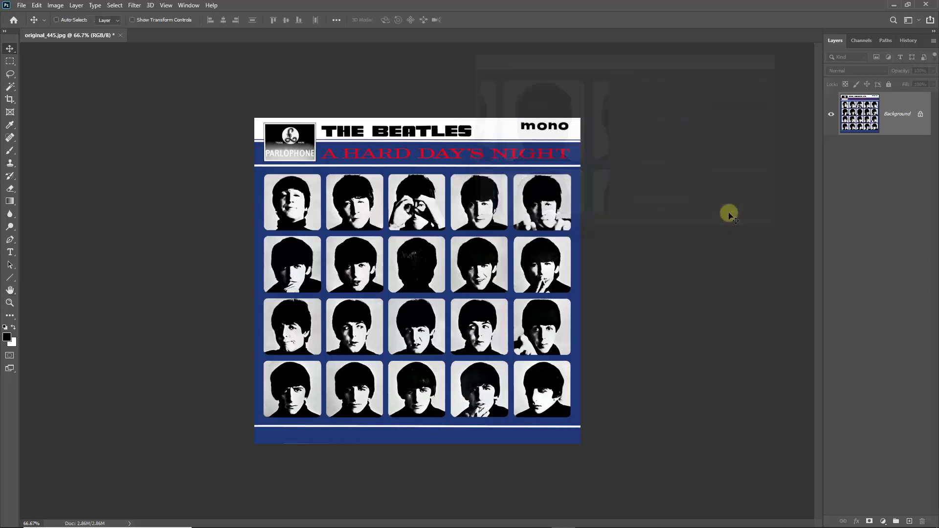
click(120, 35)
Discard the reference's changes and create a new black 36 × 36 inch canvas at 300 ppi.
click(466, 199)
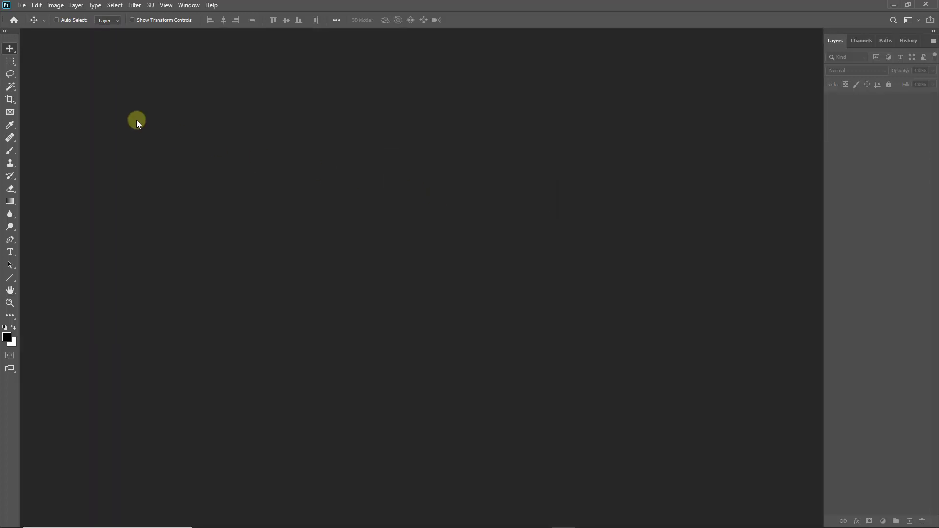
click(21, 6)
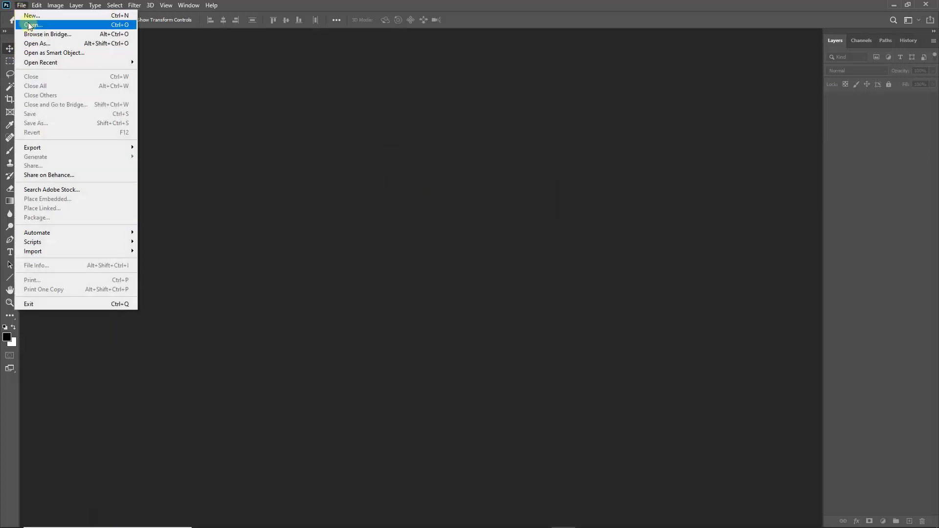
click(28, 18)
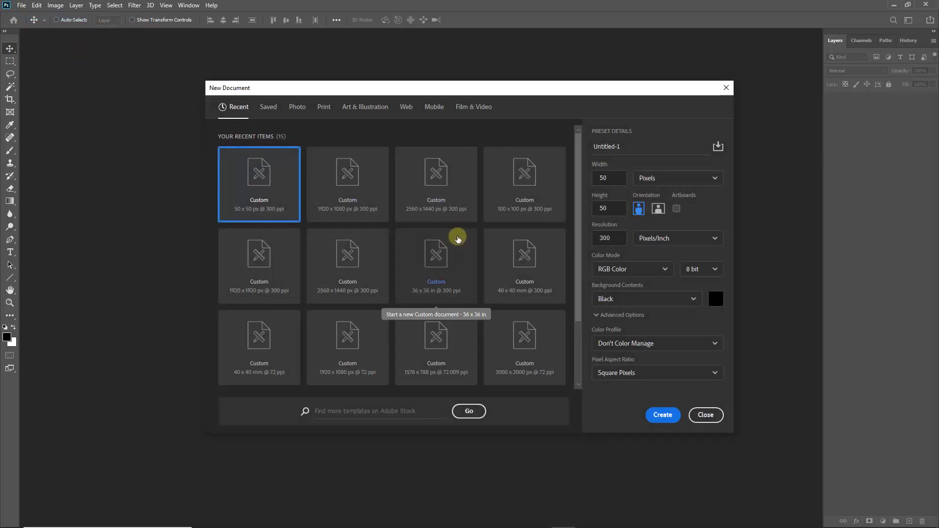
click(715, 179)
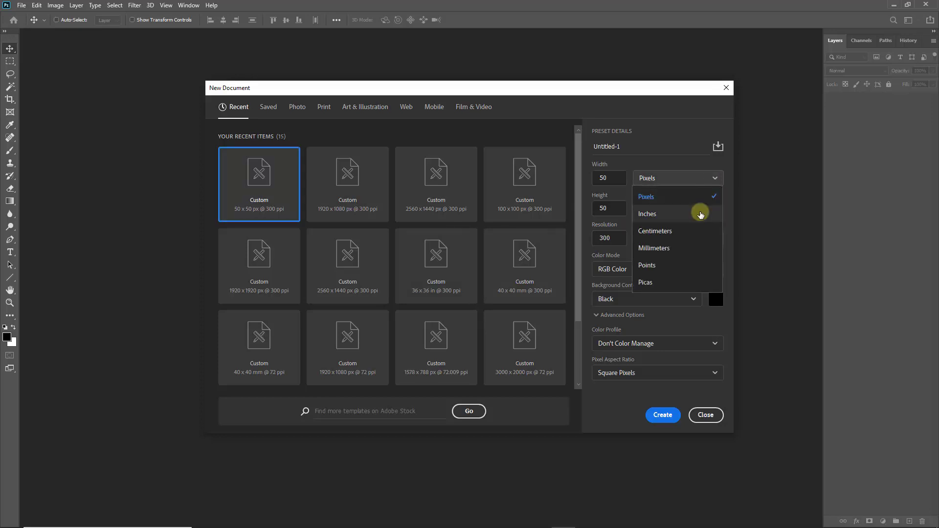
click(697, 216)
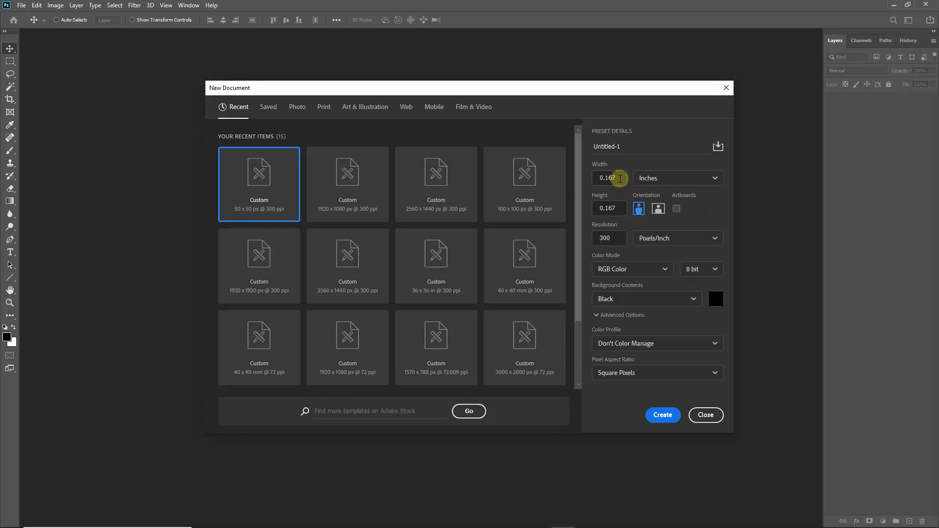
drag(619, 179, 587, 177)
text(36)
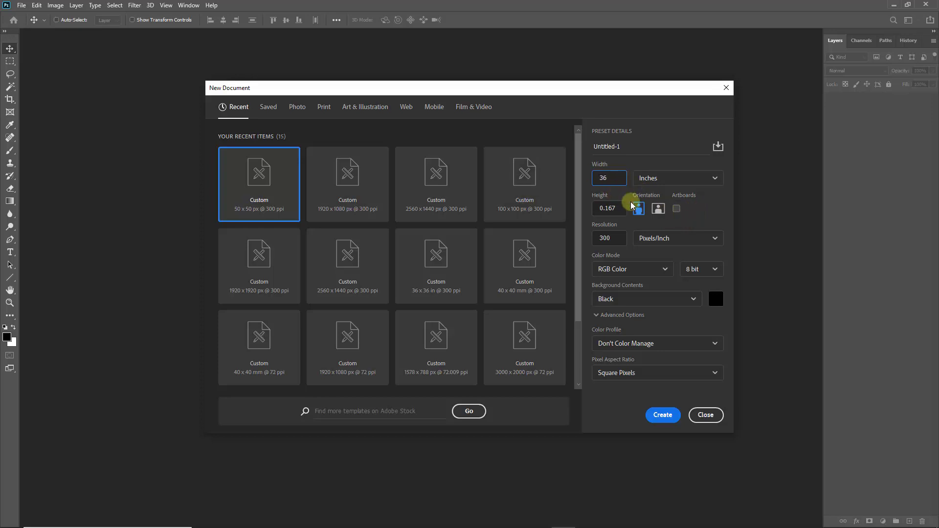
click(610, 207)
text(36)
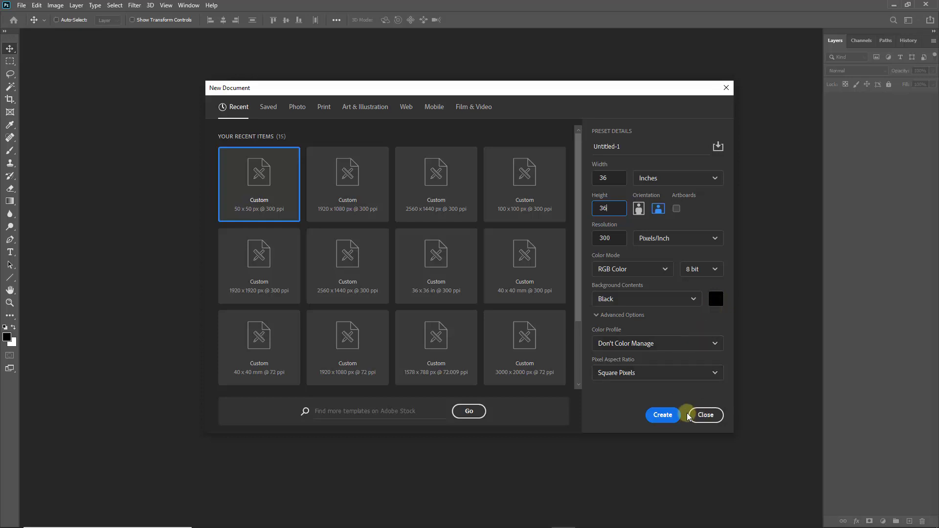
click(662, 415)
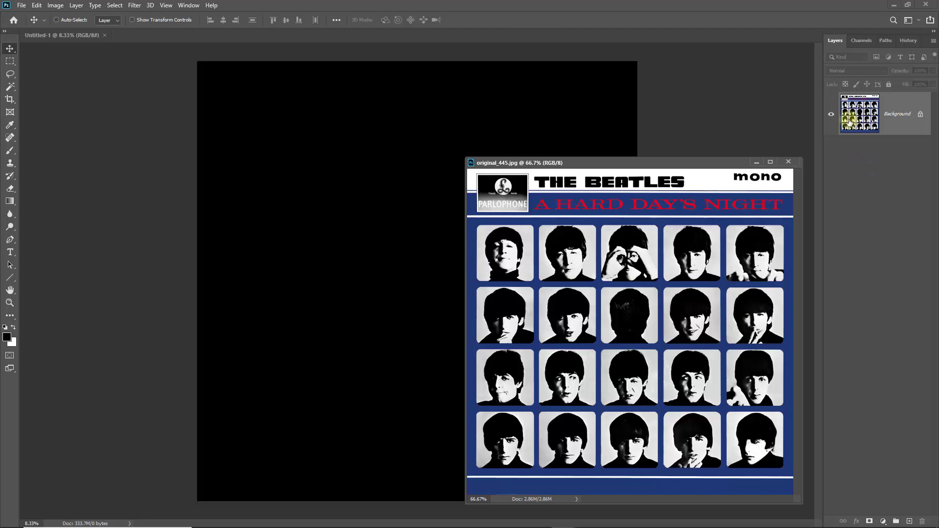
Copy the reference cover into Untitled-1, close the reference, and move the cover to the bottom-right corner.
drag(859, 114, 318, 214)
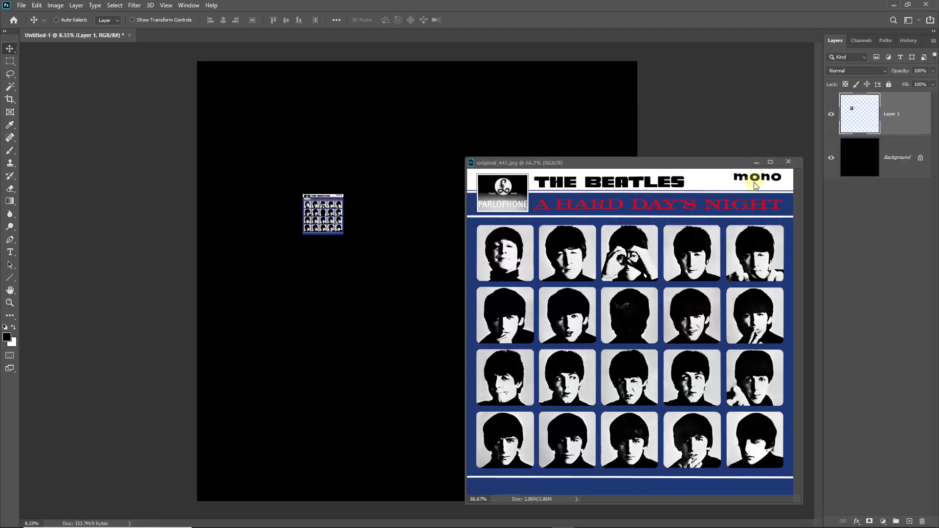
click(789, 162)
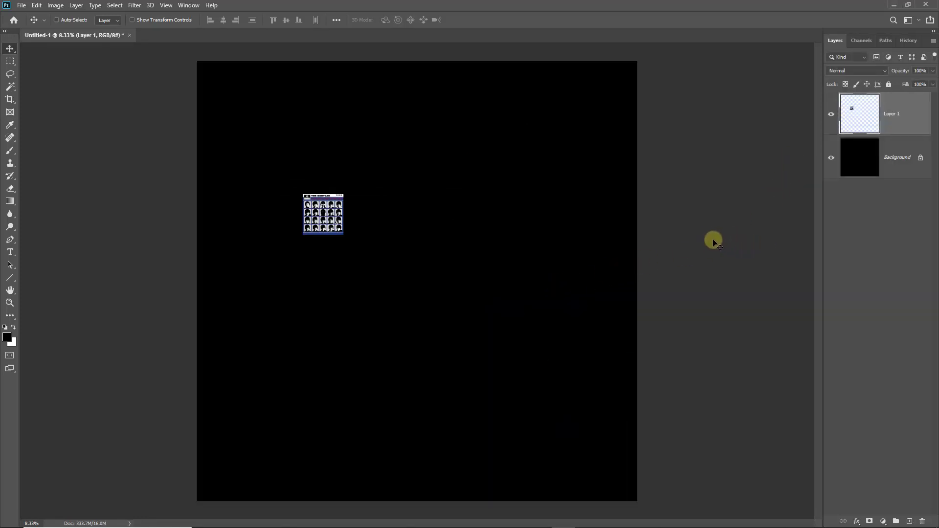
drag(325, 221, 617, 483)
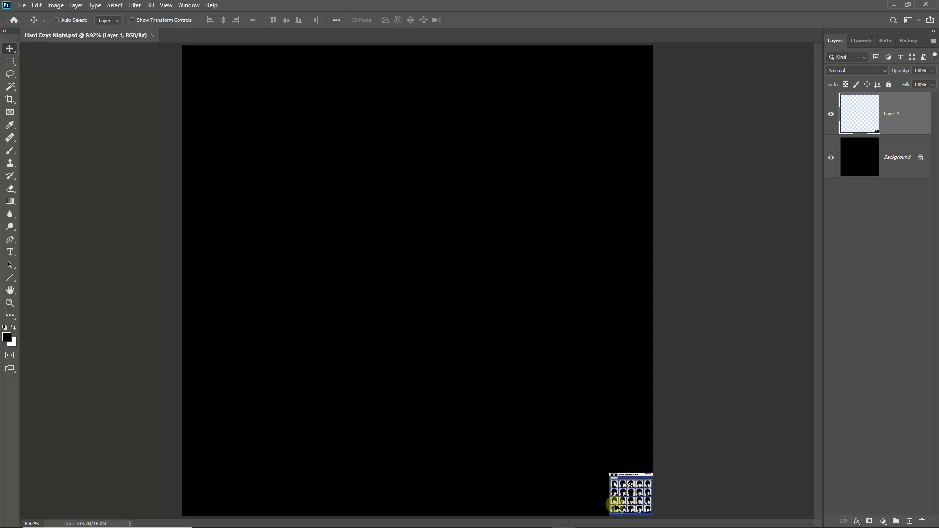
Zoom in on the small cover and sample the navy blue between its portraits with the Eyedropper.
key(ctrl)
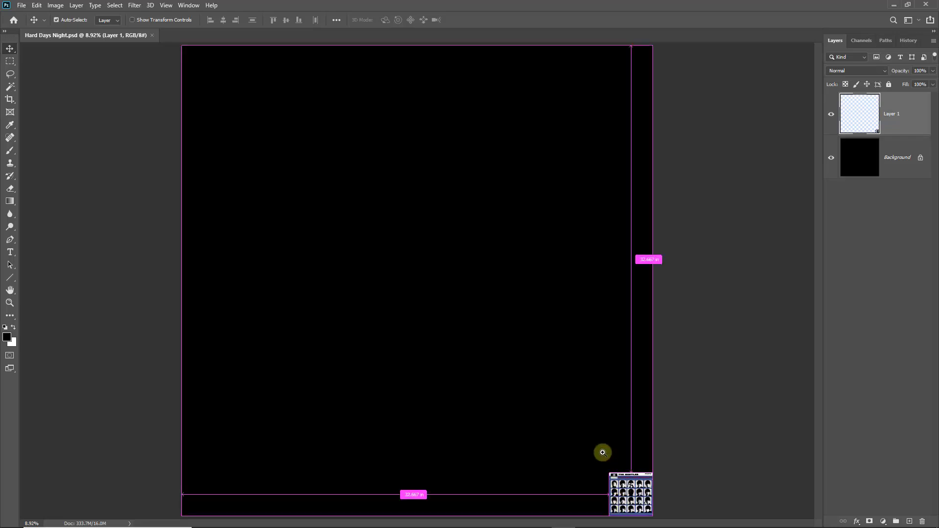
ctrl+click(633, 497)
ctrl+click(632, 497)
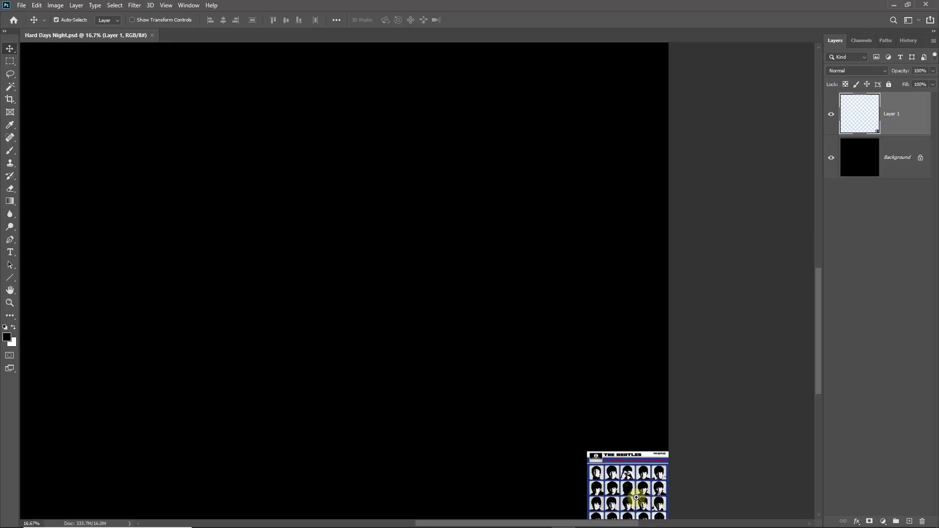
ctrl+click(633, 496)
ctrl+click(633, 496)
ctrl+click(632, 496)
ctrl+click(630, 495)
ctrl+click(629, 495)
ctrl+click(626, 492)
ctrl+click(623, 489)
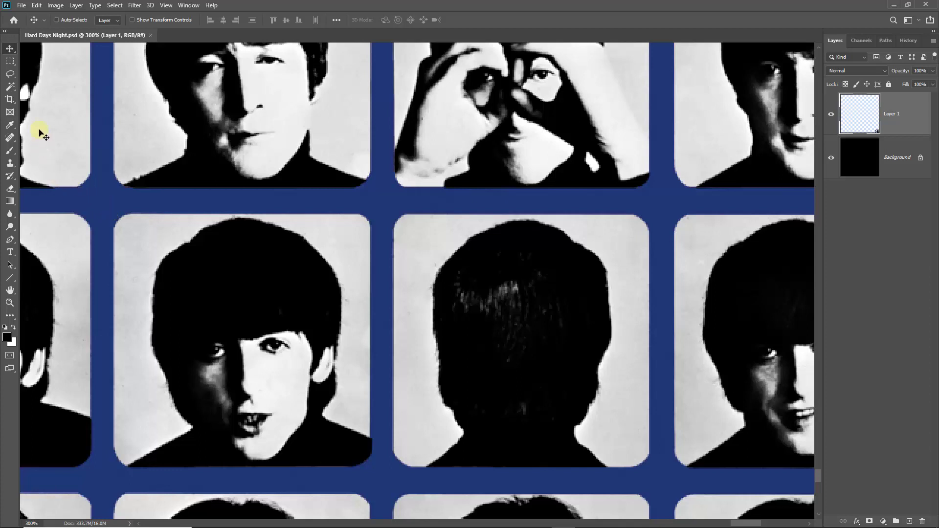
click(11, 126)
right_click(12, 127)
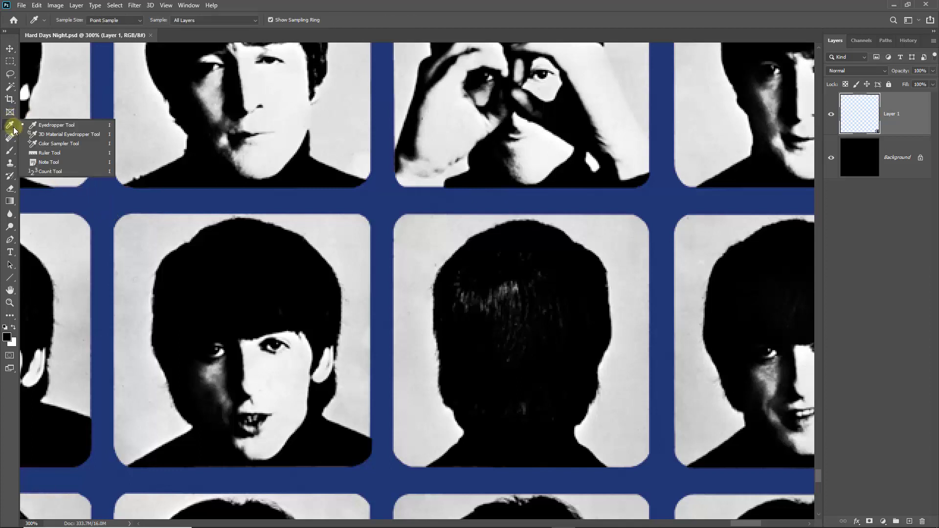
click(35, 127)
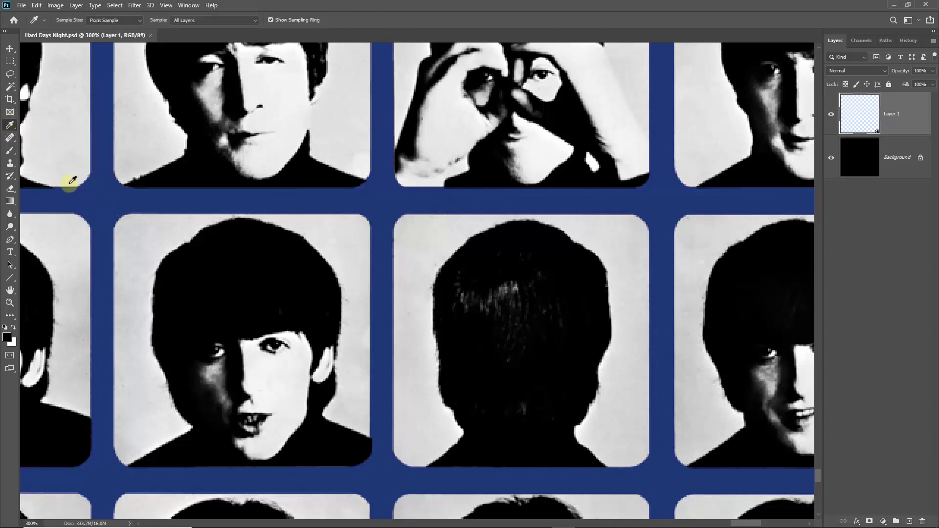
click(100, 195)
drag(99, 194, 97, 195)
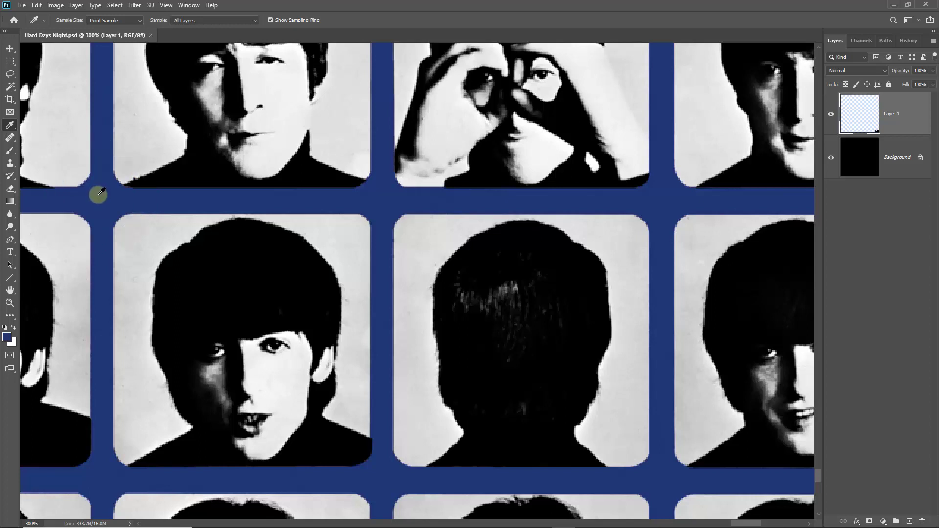
Fill the Background layer with the sampled navy blue.
click(888, 162)
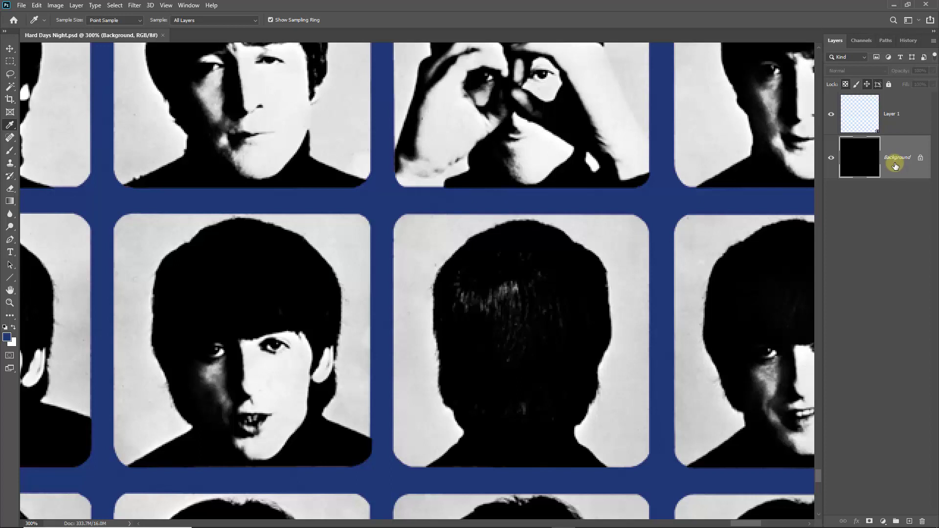
key(ctrl+0)
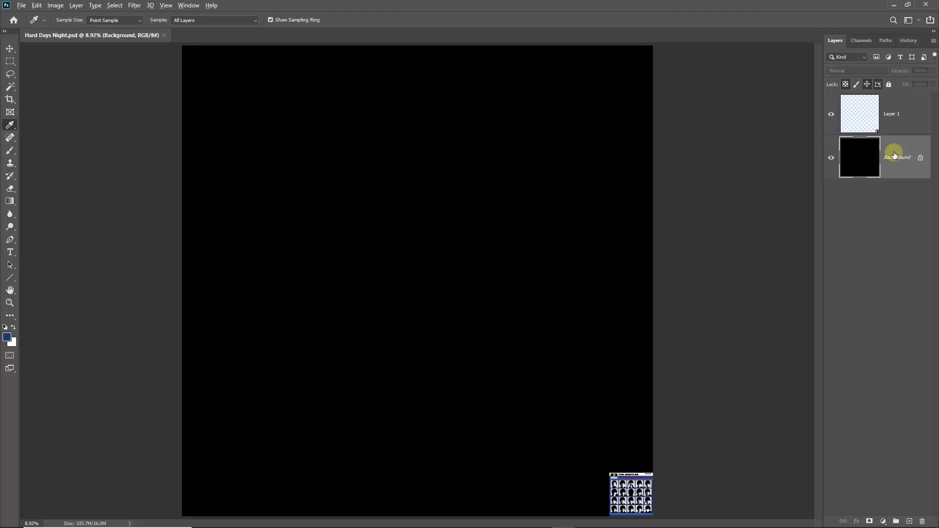
key(alt+BackSpace)
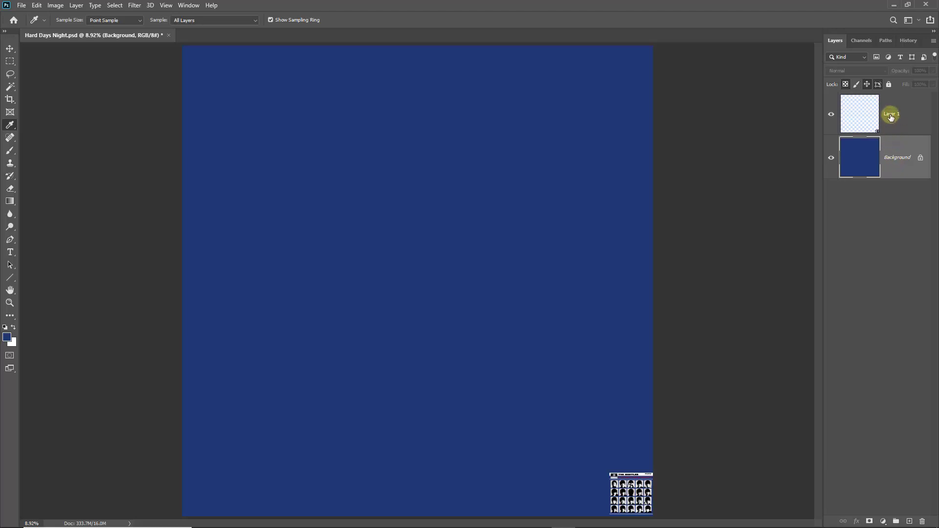
Free Transform the album cover layer so it spans the full canvas, then commit.
click(892, 119)
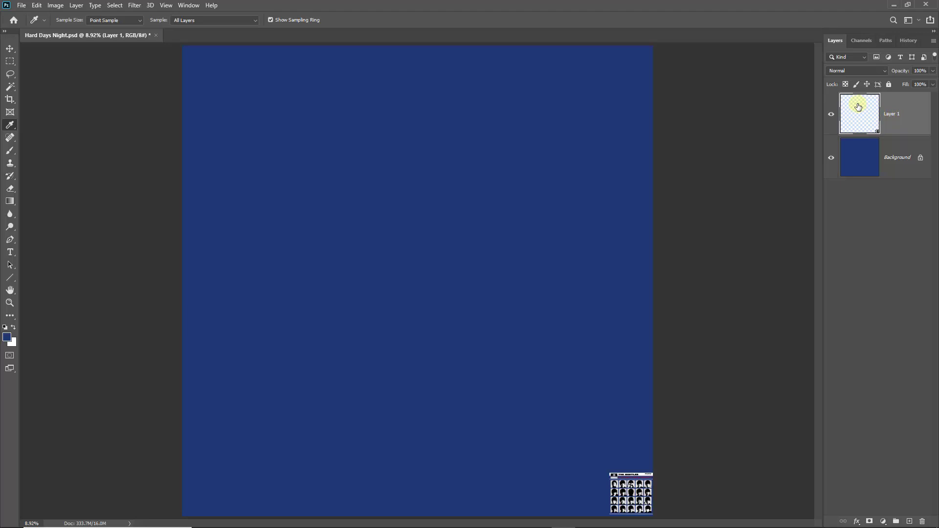
key(ctrl+t)
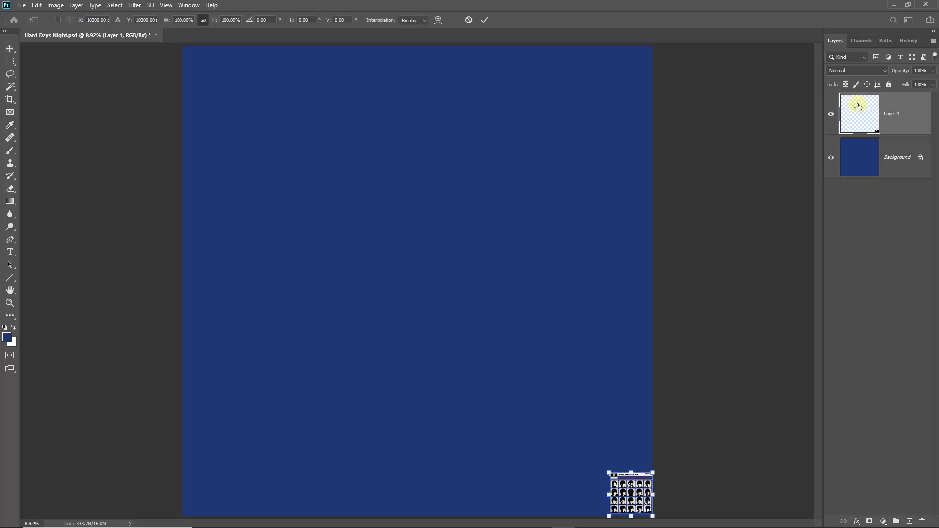
drag(608, 473, 191, 85)
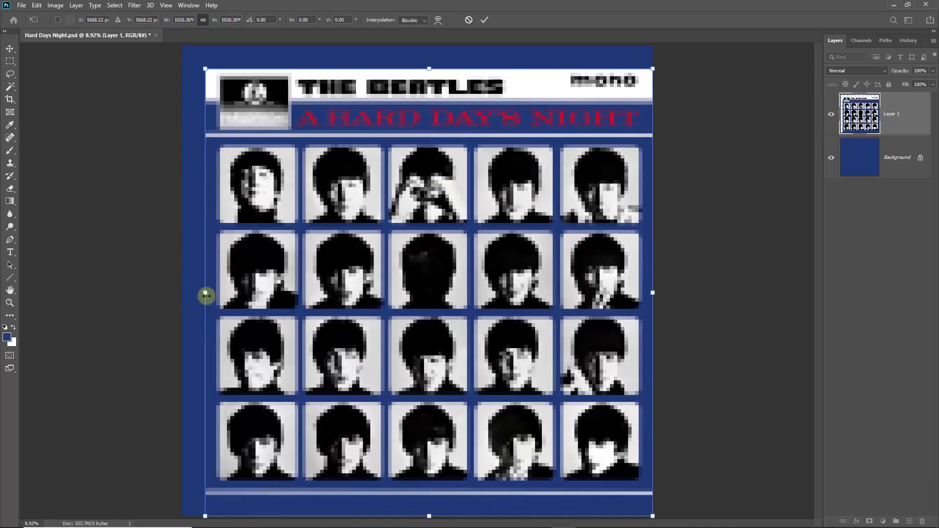
drag(205, 293, 182, 293)
mouse_move(652, 303)
mouse_down()
mouse_move(655, 296)
mouse_move(633, 295)
mouse_move(652, 302)
mouse_up()
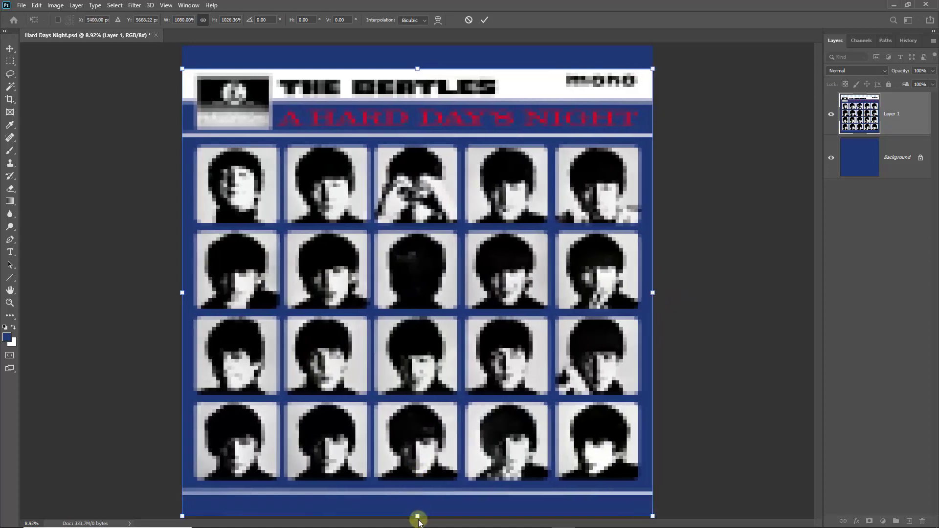
mouse_move(418, 516)
mouse_down()
mouse_move(417, 503)
mouse_move(417, 516)
mouse_up()
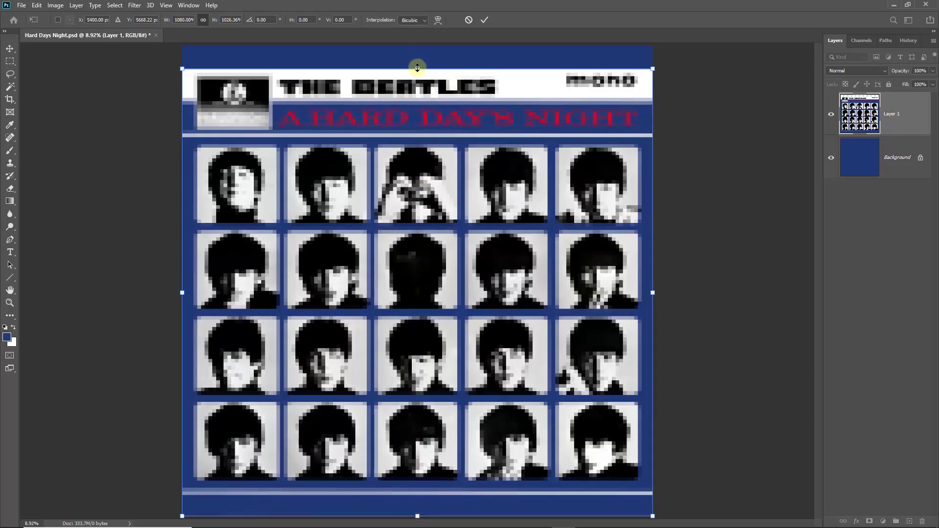
drag(417, 68, 417, 45)
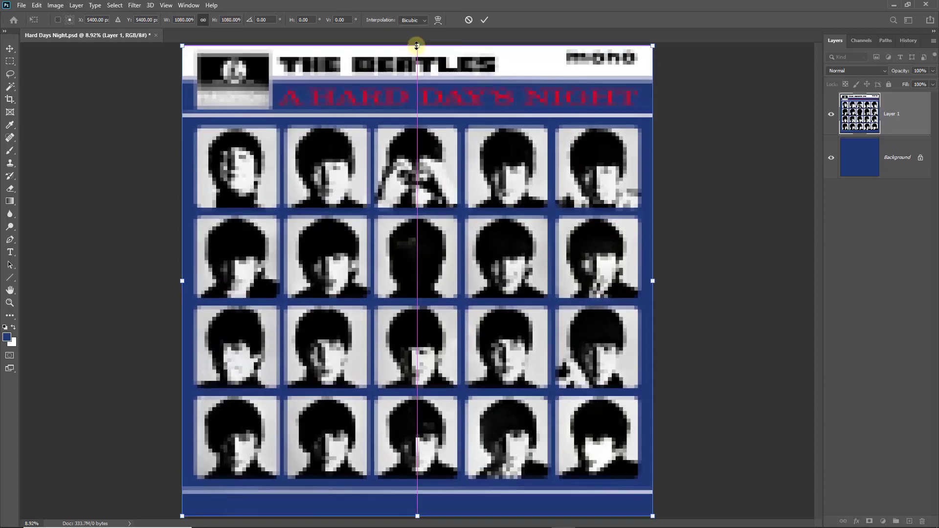
click(482, 21)
Add a new empty layer and rename it White Line Bottom.
key(i)
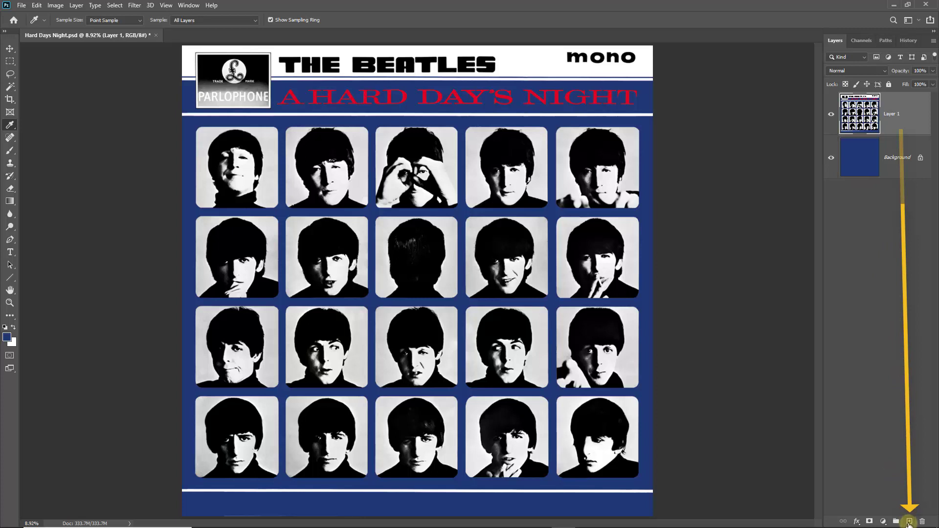
click(909, 521)
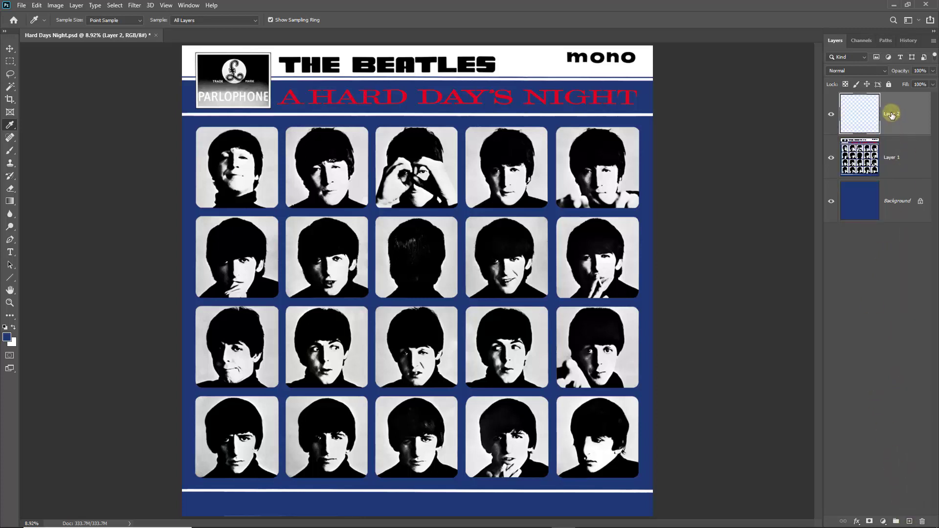
double_click(892, 114)
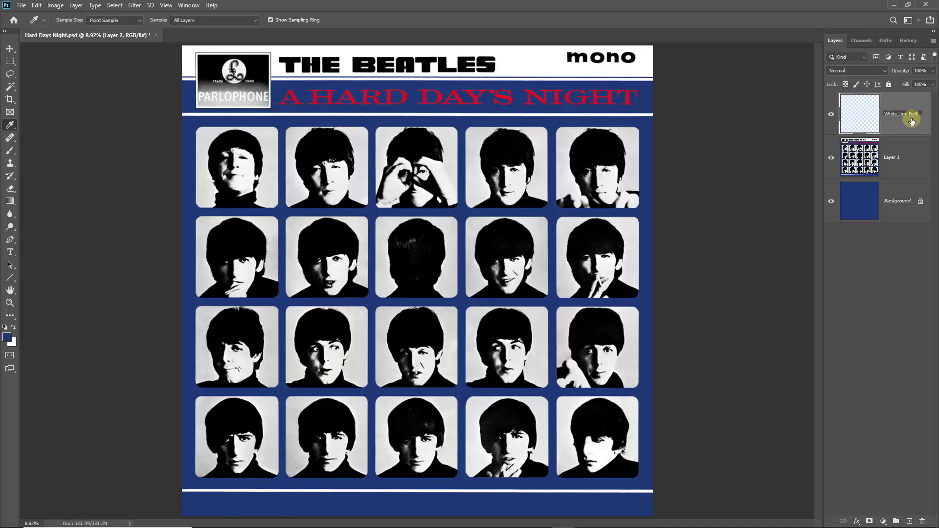
text(om)
click(863, 116)
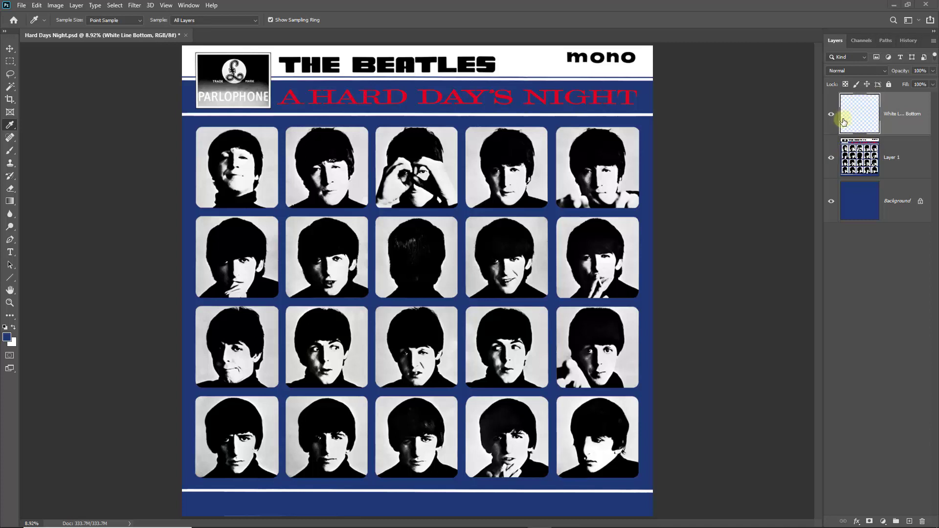
With the Rectangular Marquee Tool, select a thin strip along the bottom white line and zoom in.
click(9, 62)
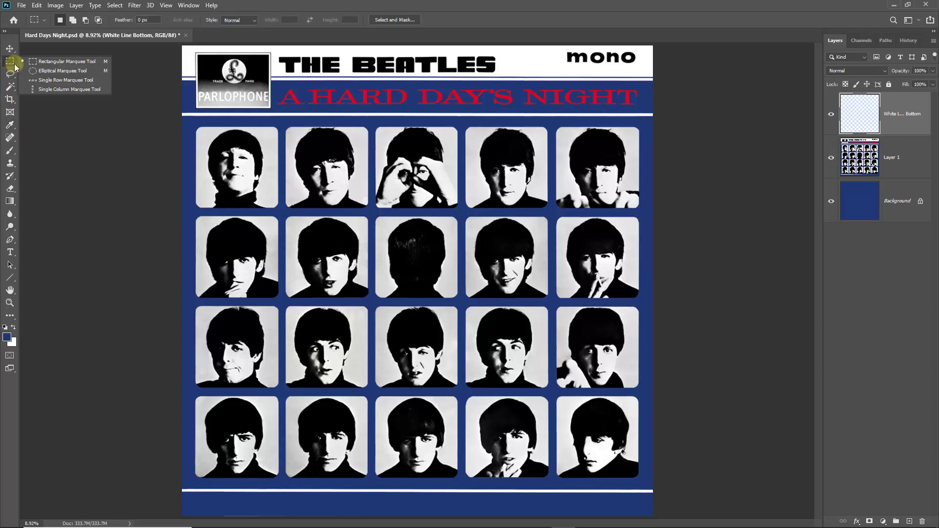
click(36, 62)
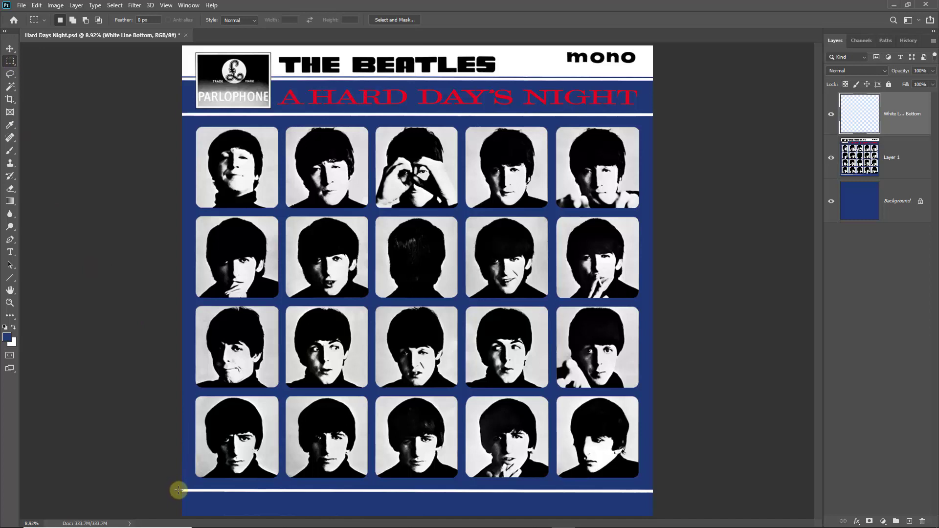
drag(179, 489, 657, 489)
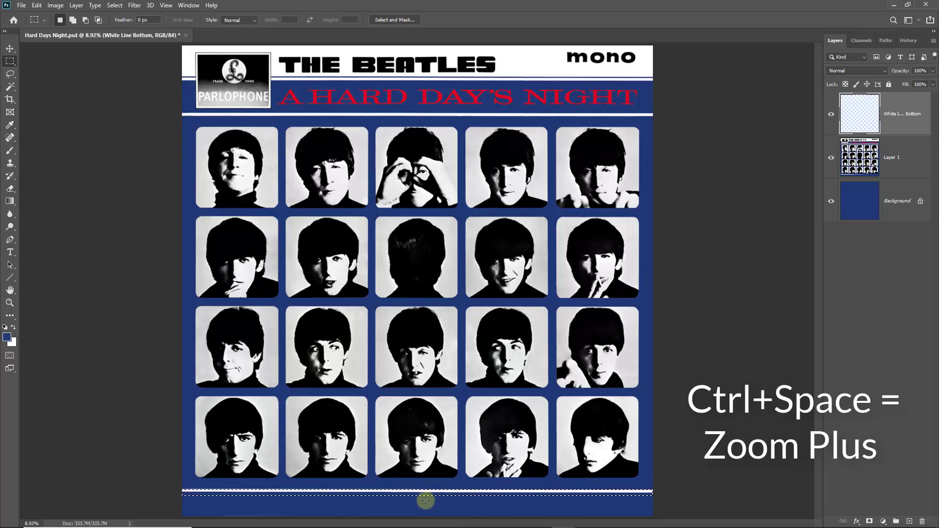
key(ctrl+space)
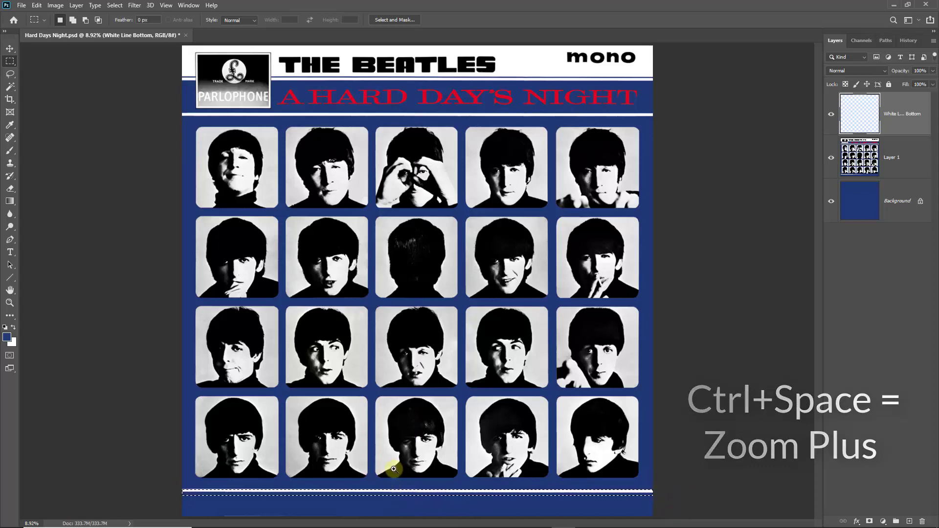
drag(393, 467, 431, 514)
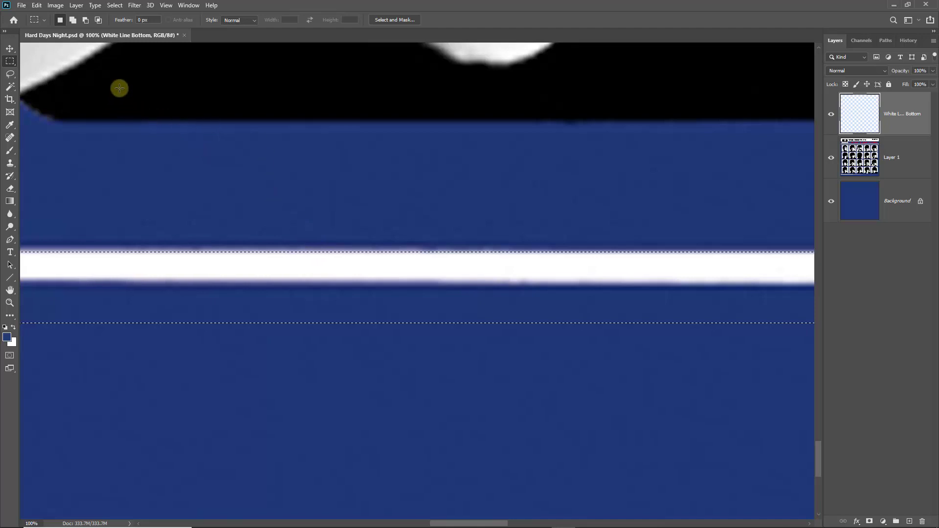
Transform the selection to hug the bottom white line's top and bottom edges, then fit to screen.
click(115, 6)
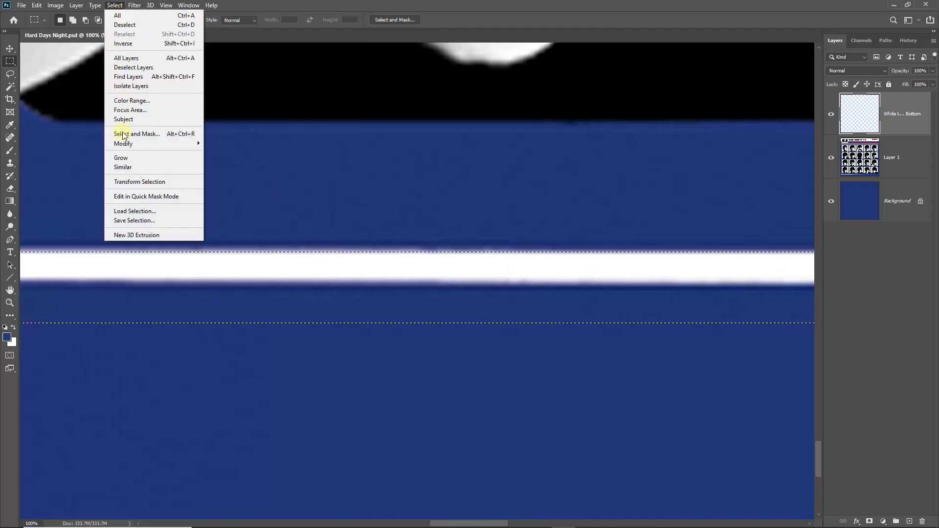
click(127, 183)
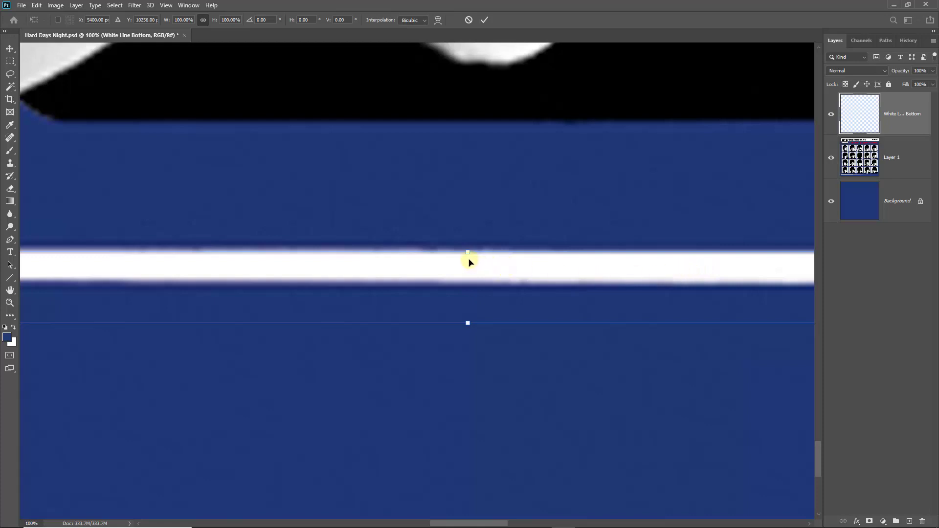
drag(468, 253, 468, 255)
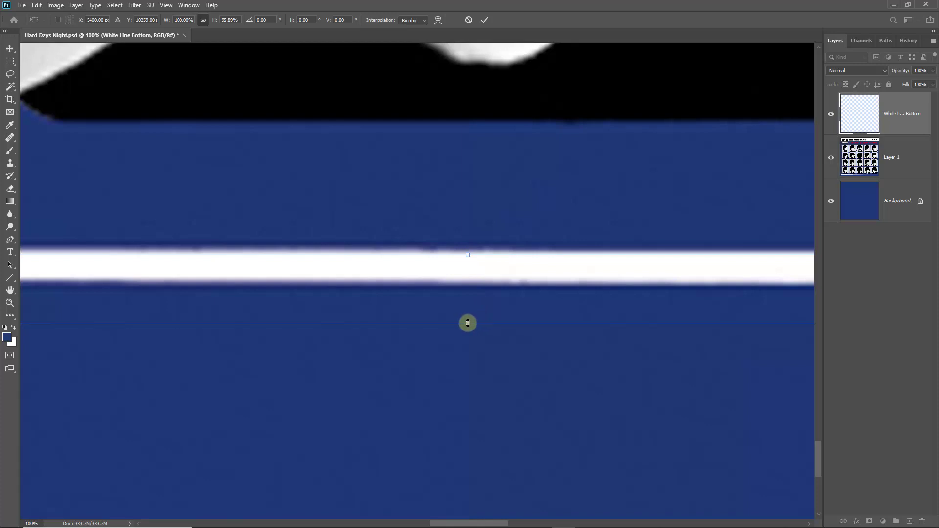
drag(468, 322, 468, 281)
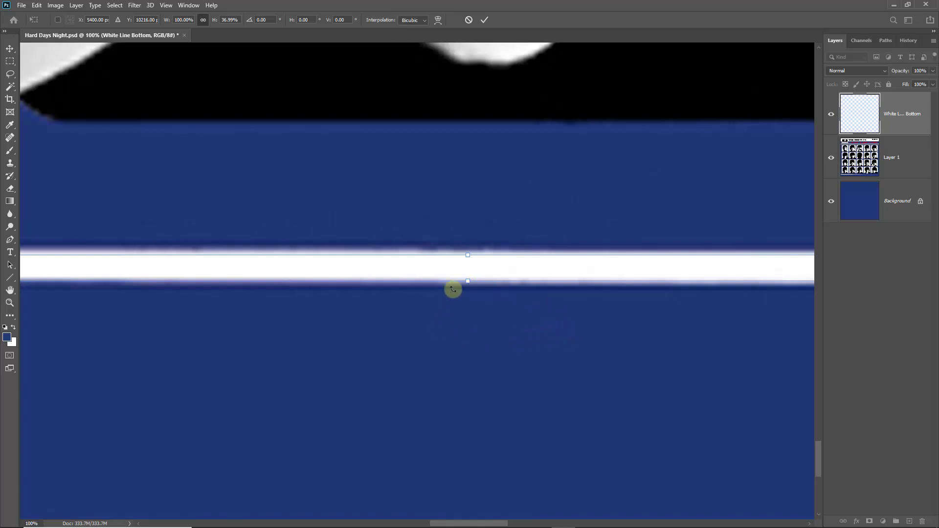
click(484, 19)
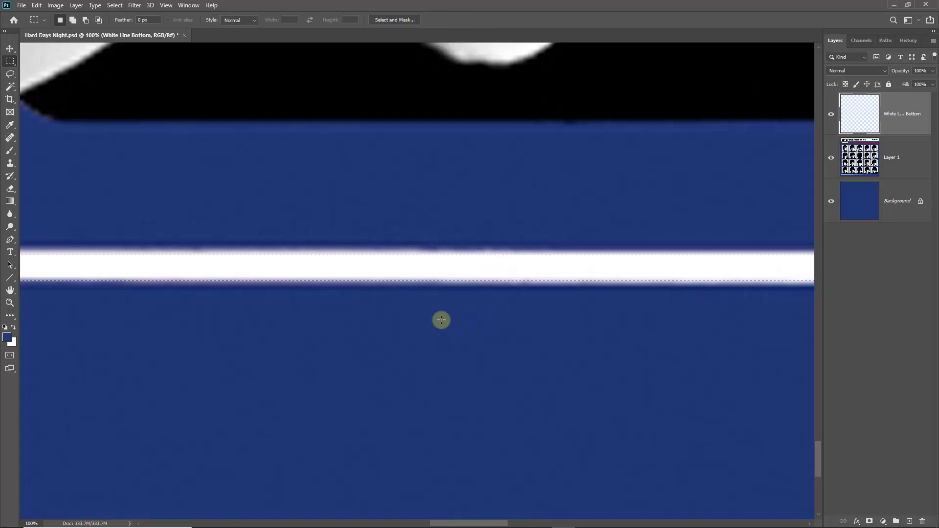
key(ctrl+0)
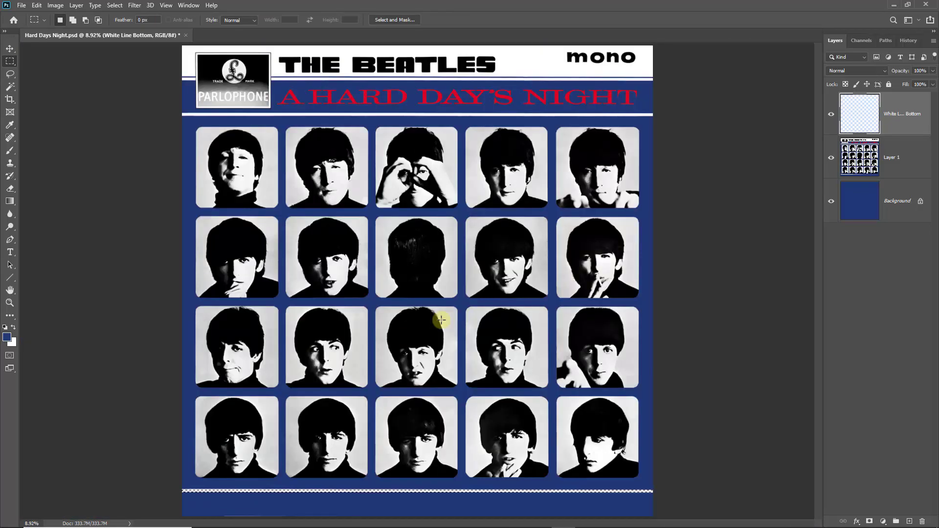
Hide and re-show the album cover layer to check the white bar on White Line Bottom.
click(831, 157)
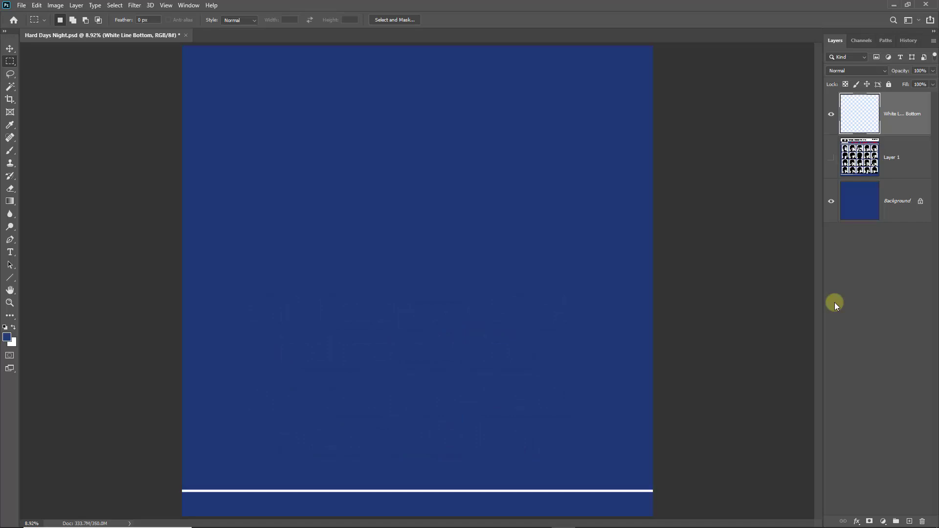
click(831, 157)
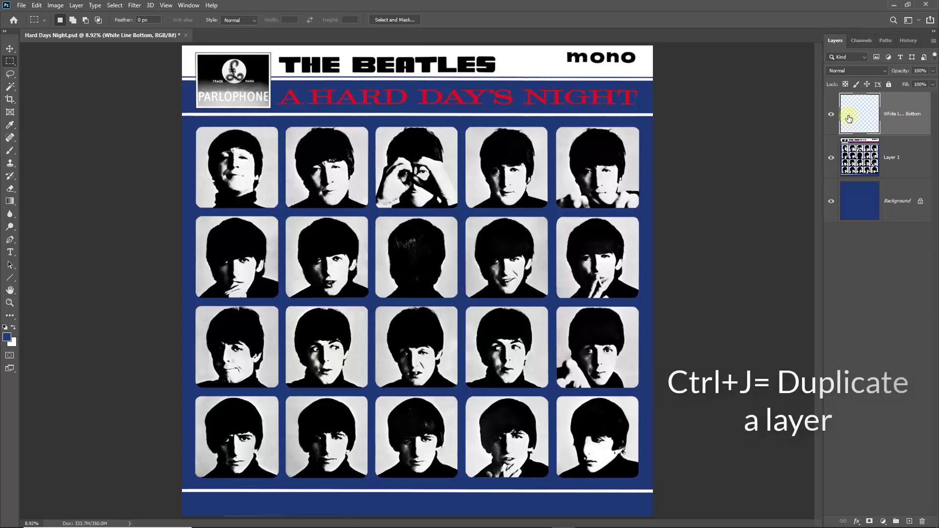
Duplicate the White Line Bottom layer and rename the copy White Line Top.
key(ctrl+j)
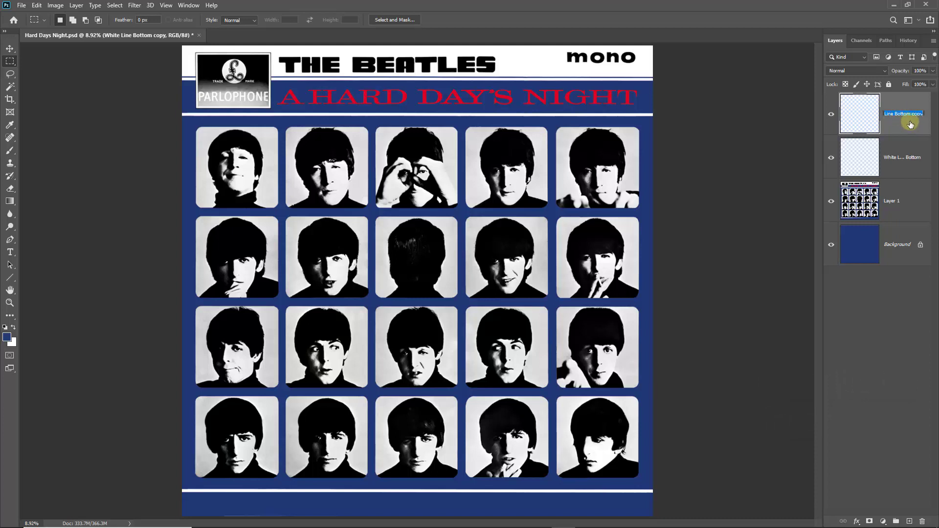
double_click(896, 113)
drag(894, 112, 937, 110)
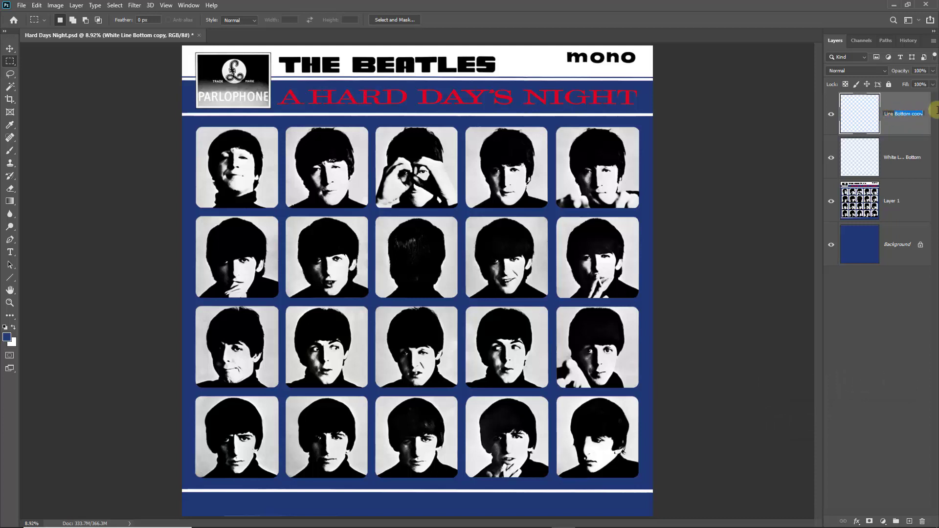
text(Top)
key(Return)
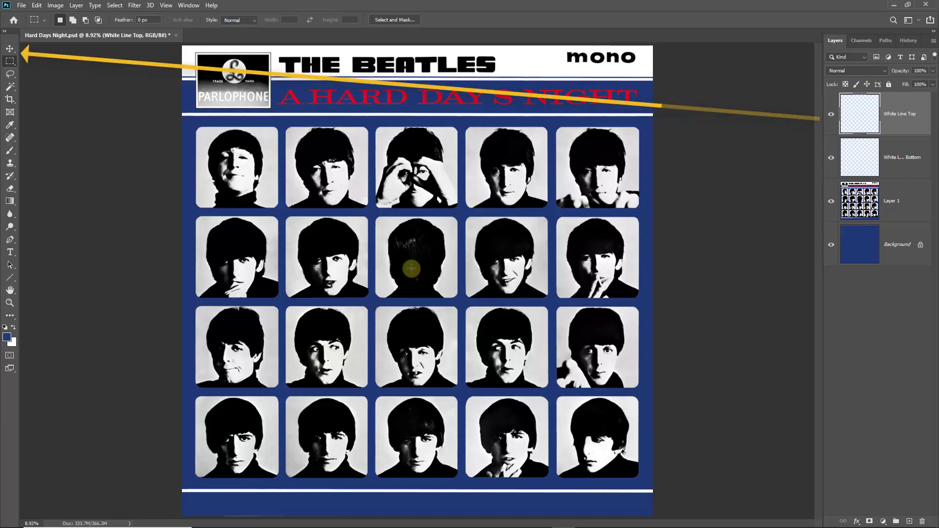
Move the White Line Top stripe up just below the title band, then hide the album cover layer.
click(10, 48)
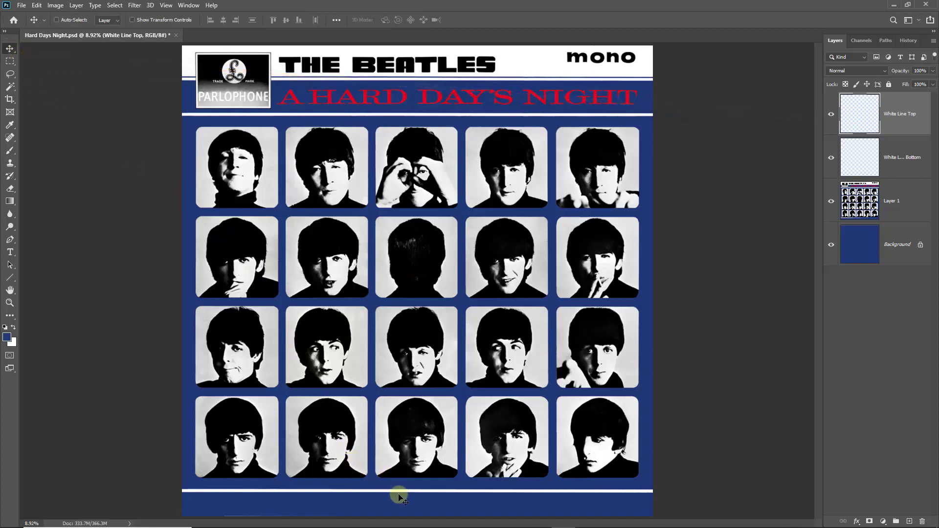
drag(398, 496, 405, 122)
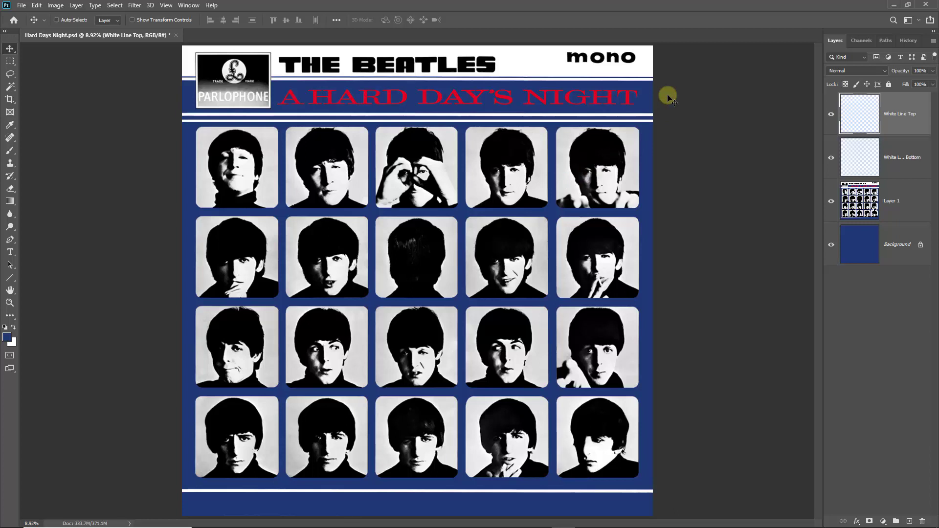
key(shift+Up)
key(shift+Up)
key(shift+Up)
key(shift+Up)
key(shift+Up)
key(shift+Up)
key(shift+Up)
key(shift+Up)
key(shift+Up)
key(shift+Up)
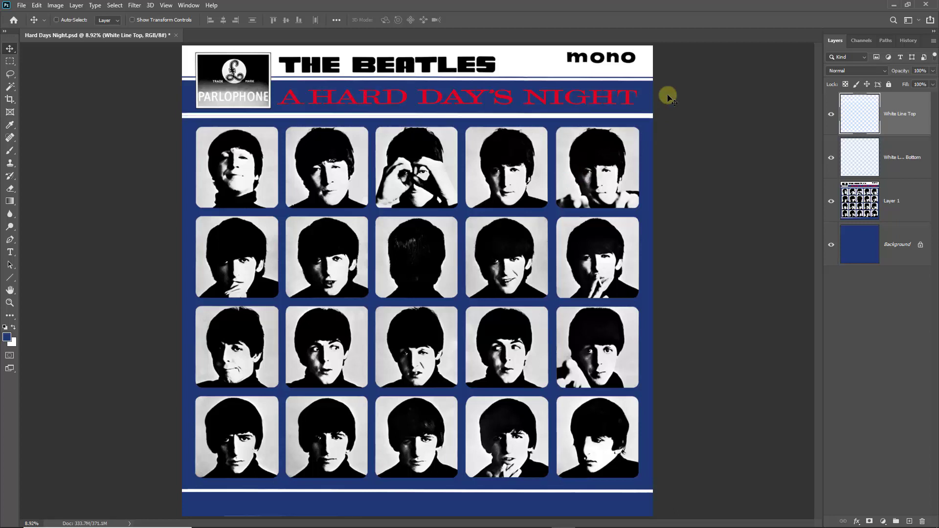
key(shift+Up)
key(shift+Down)
key(shift+Down)
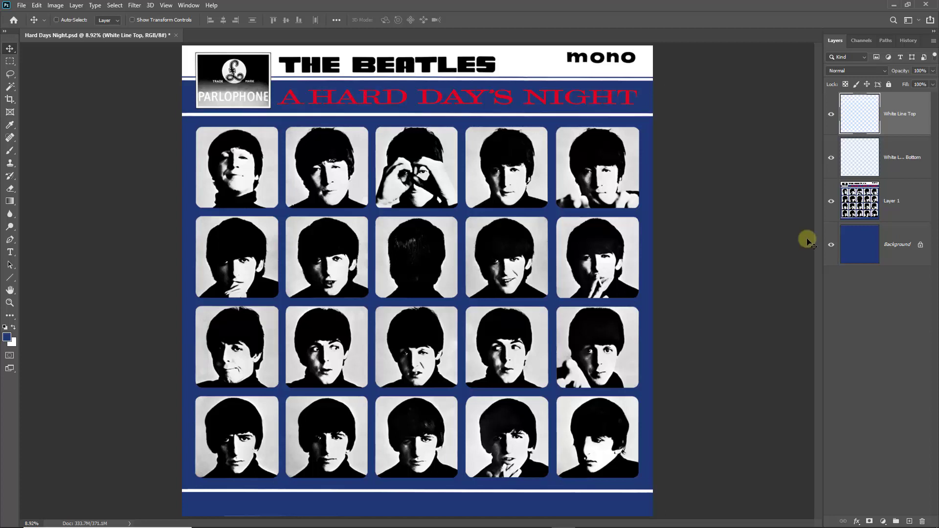
click(831, 201)
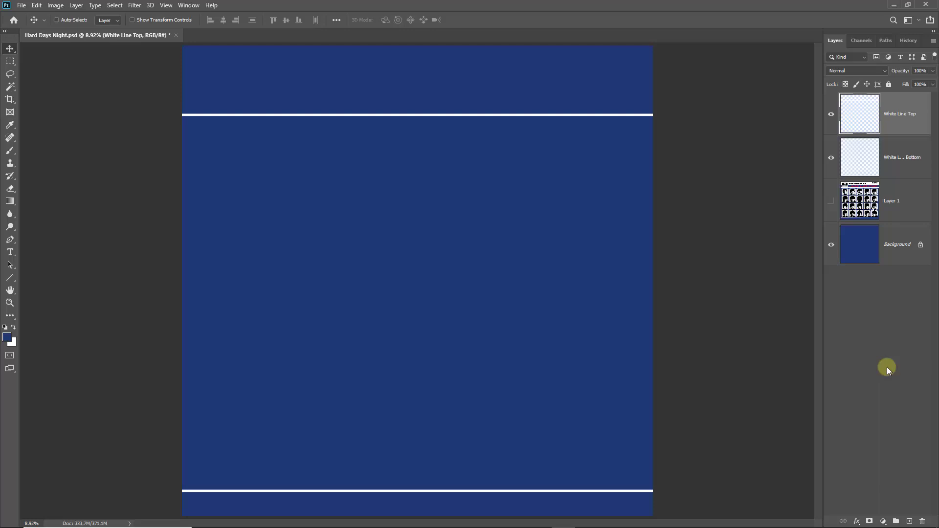
Save the Hard Days Night document and make the reference album cover layer visible again.
key(ctrl+s)
click(830, 200)
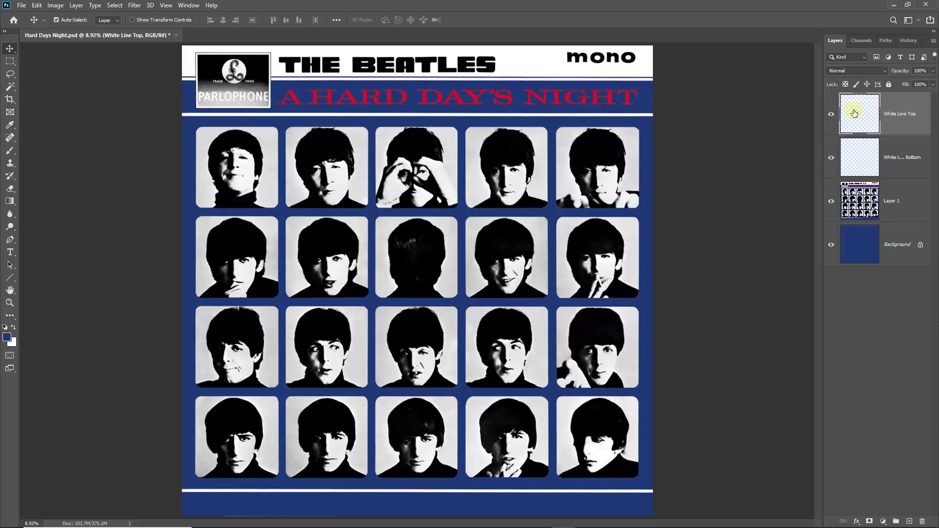
Duplicate the White Line Top layer and name the copy Top White.
key(ctrl+j)
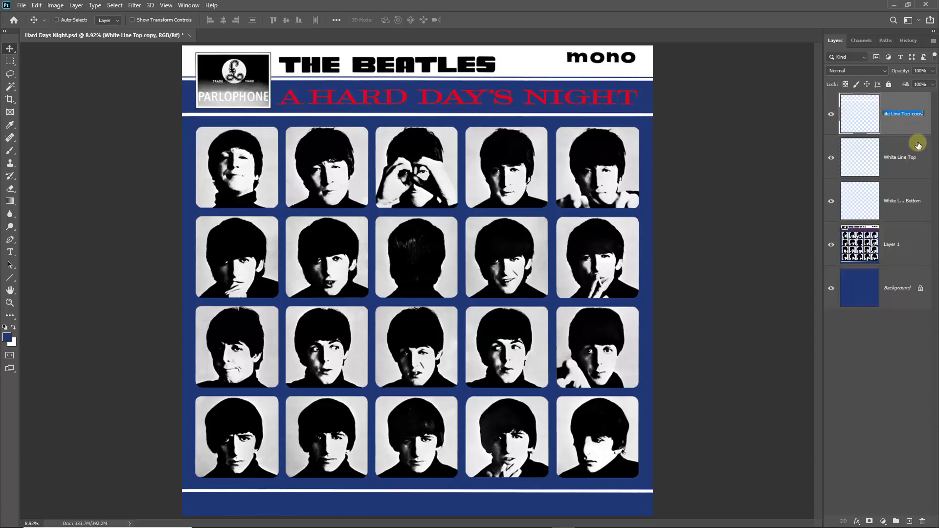
key(BackSpace)
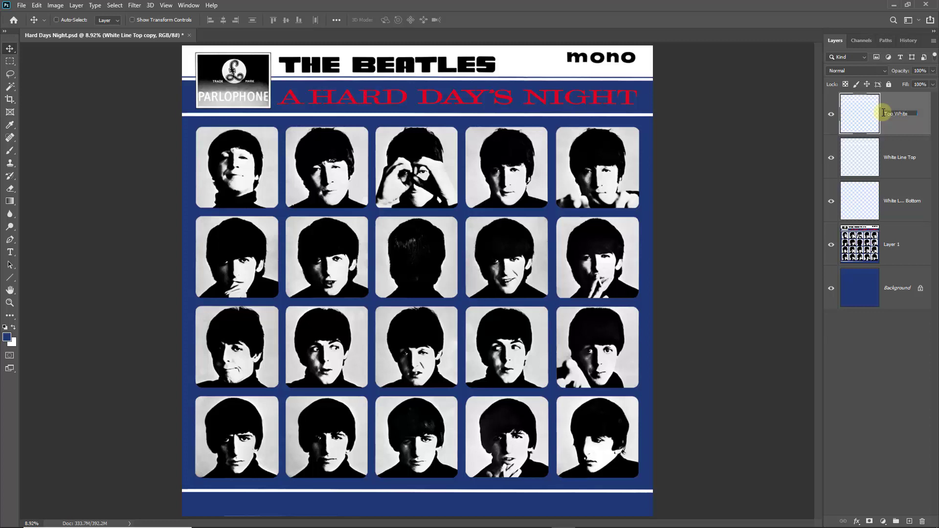
click(856, 121)
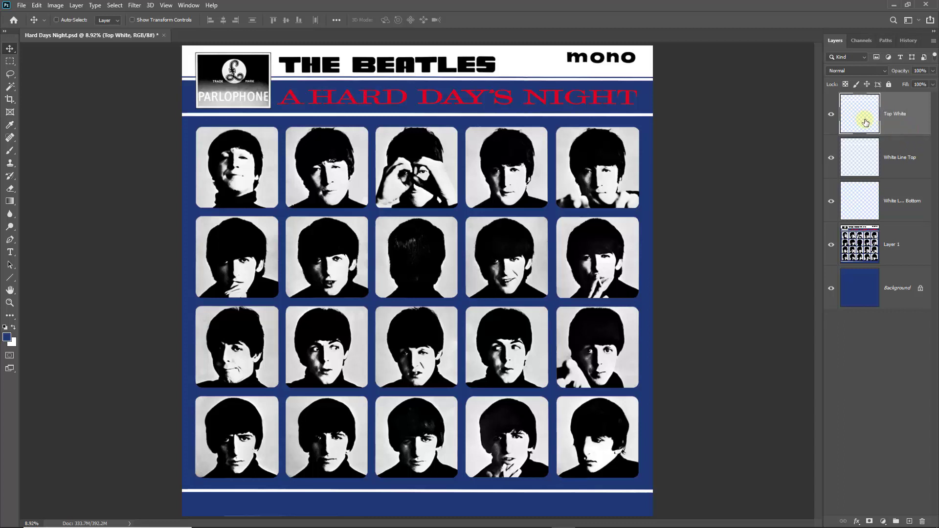
Nudge the Top White strip upward with Shift+arrow until it sits just above the red title.
key(shift+Up)
key(shift+Up)
key(shift+Up)
key(shift+Up)
key(shift+Up)
key(shift+Up)
key(shift+Up)
key(shift+Up)
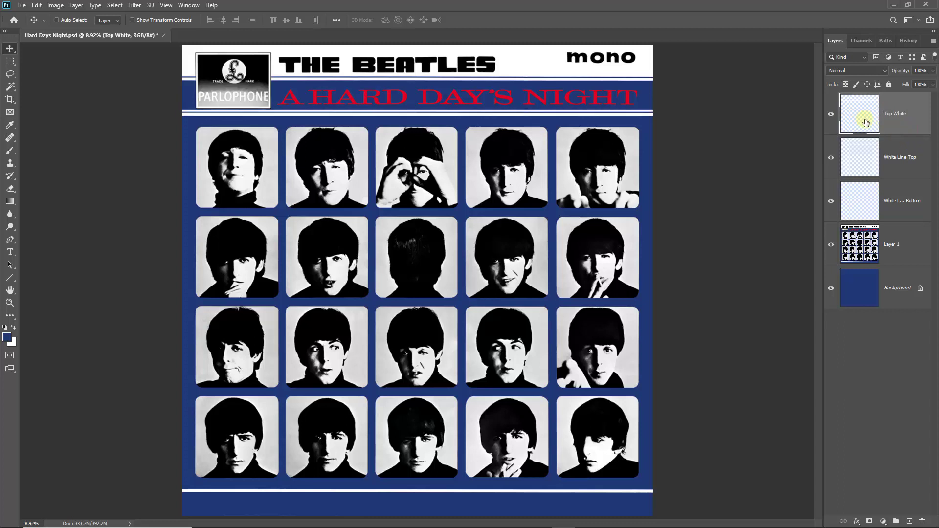
key(shift+Up)
key(shift+Up)
key(shift+Up)
key(shift+Up)
key(shift+Up)
key(shift+Up)
key(shift+Up)
key(shift+Up)
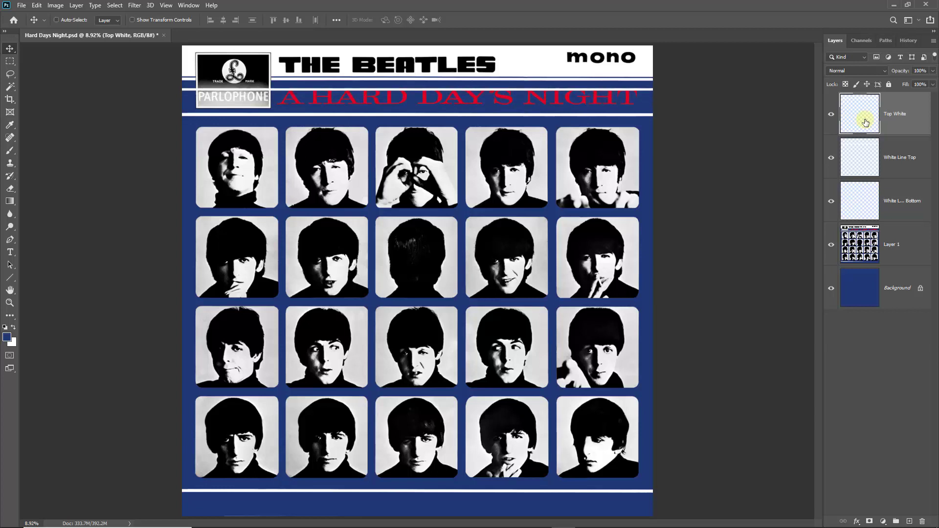
key(shift+Up)
key(shift+Up)
key(shift+Up)
key(shift+Up)
key(shift+Up)
key(shift+Up)
key(shift+Up)
key(shift+Up)
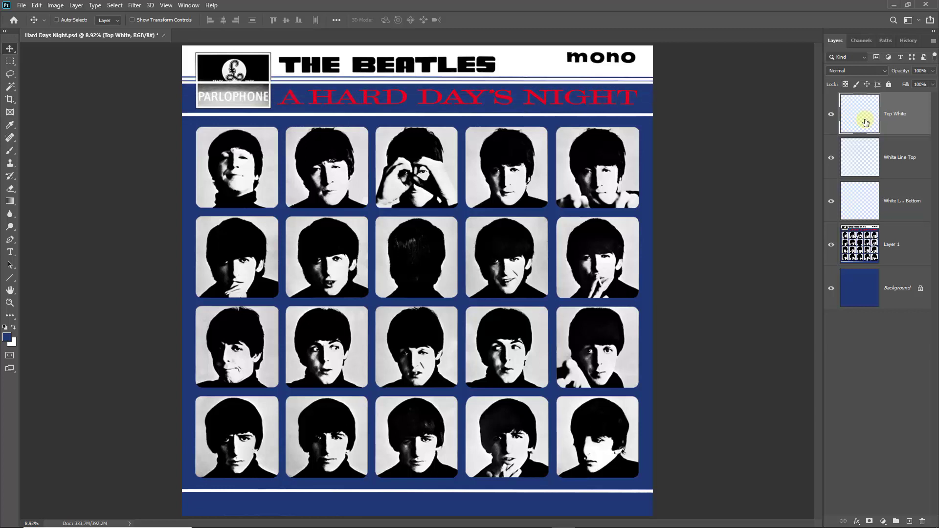
key(shift+Up)
key(shift+Up)
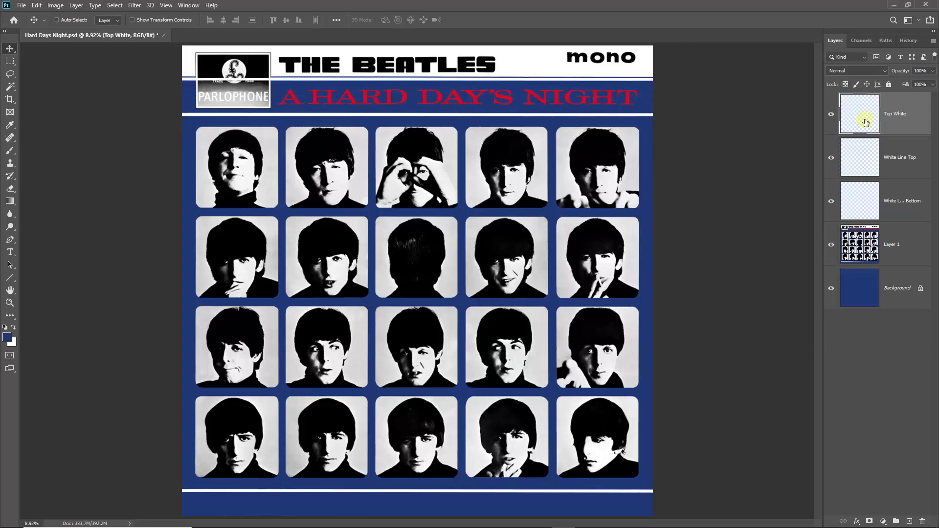
key(shift+Up)
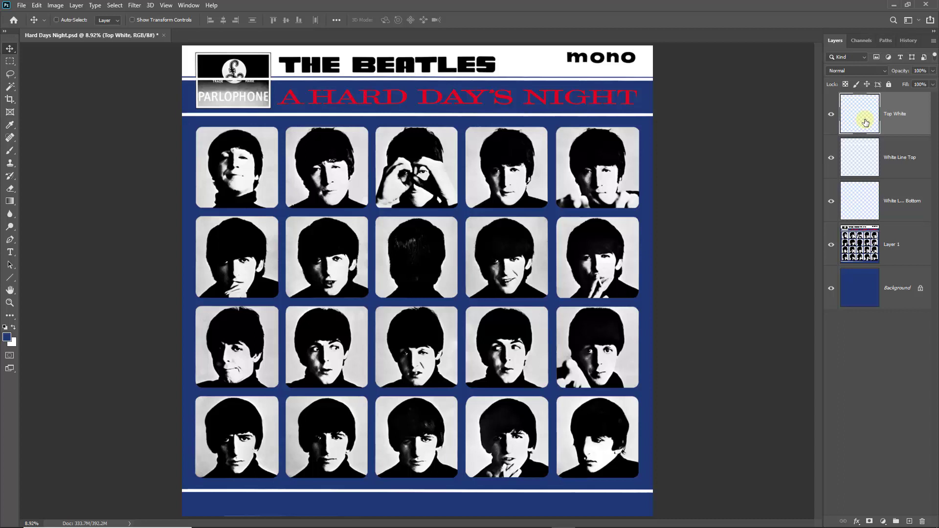
key(shift+Down)
key(shift+Down)
key(shift+Up)
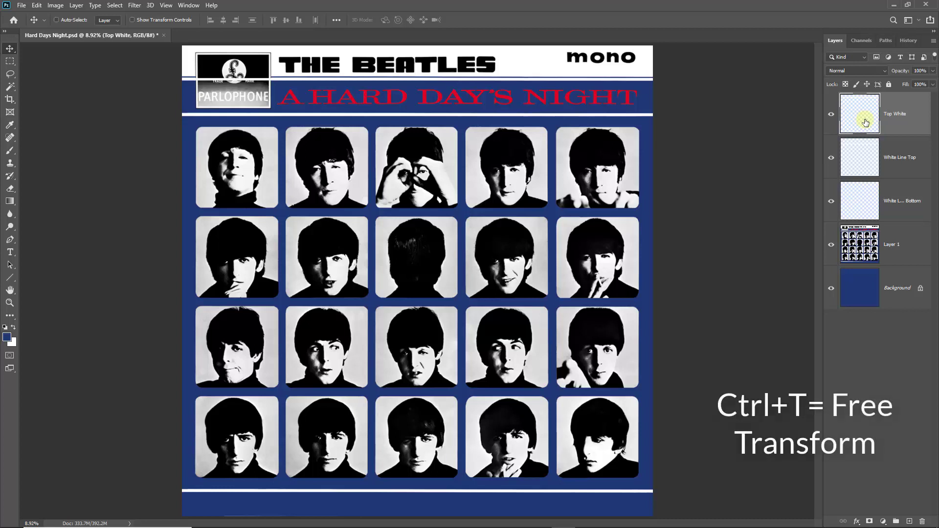
Free-transform the Top White strip, extending its top edge to the canvas top, and commit.
key(ctrl+t)
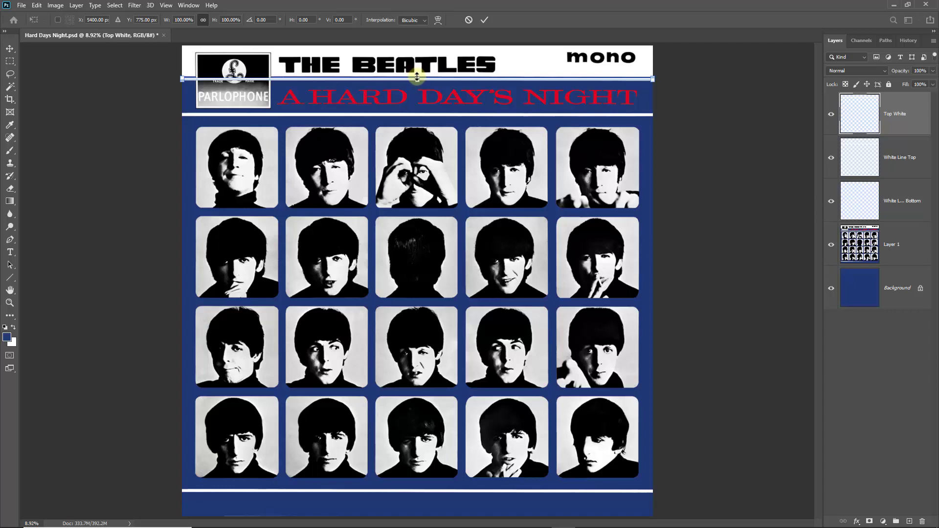
drag(417, 77, 418, 46)
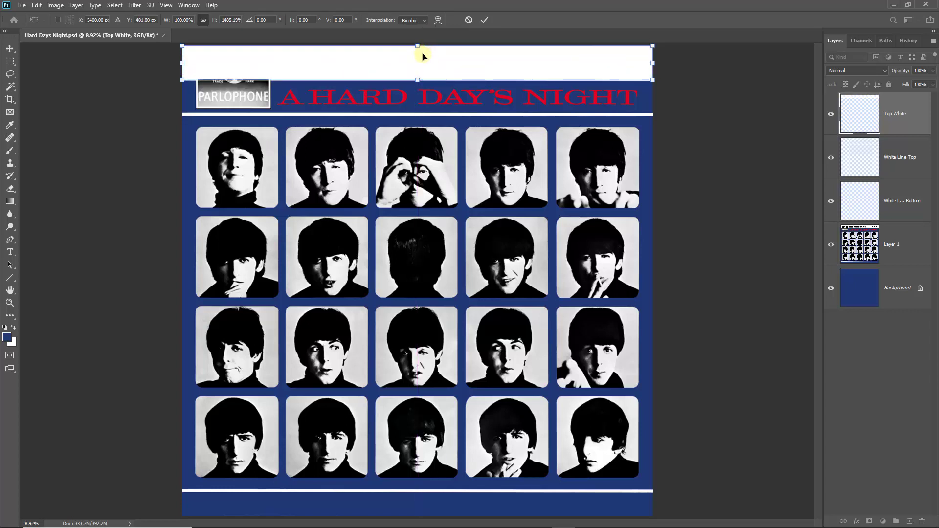
click(483, 21)
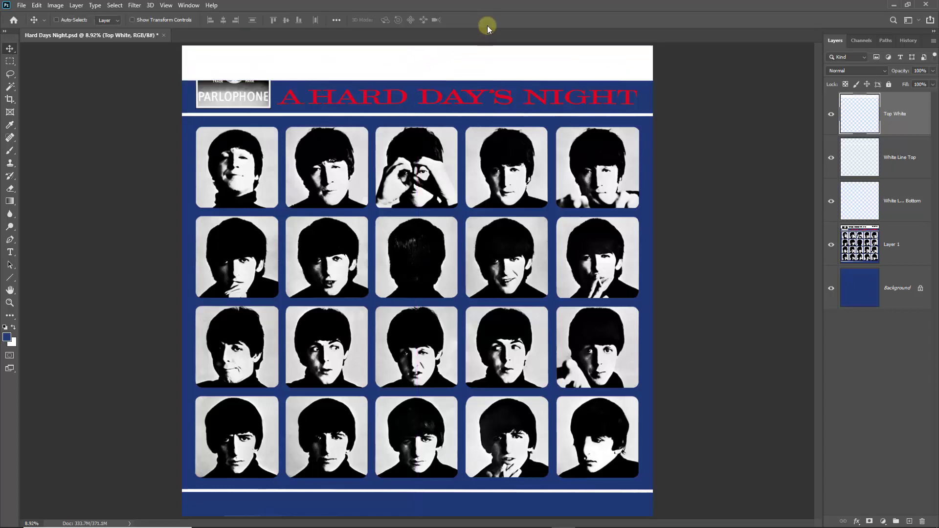
Check the white band by toggling the photo grid layer, then zoom in on row two's second portrait.
click(831, 243)
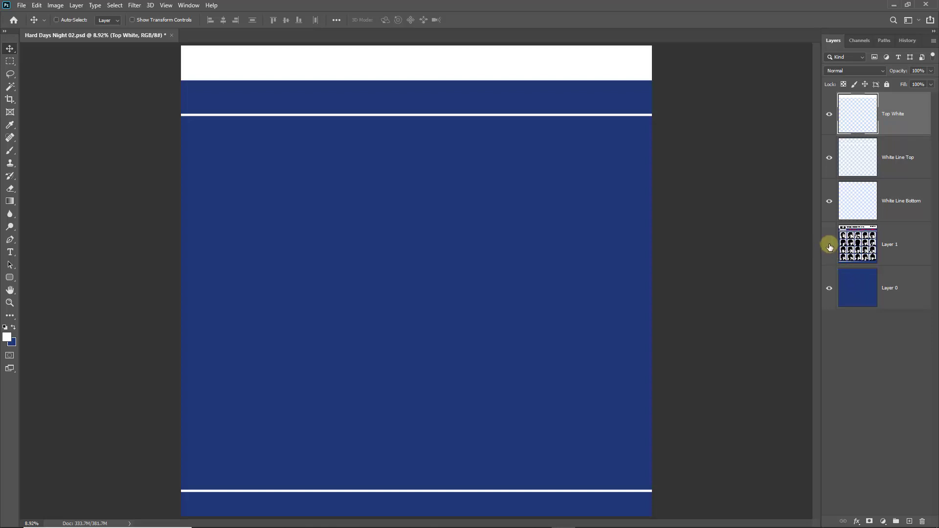
click(829, 246)
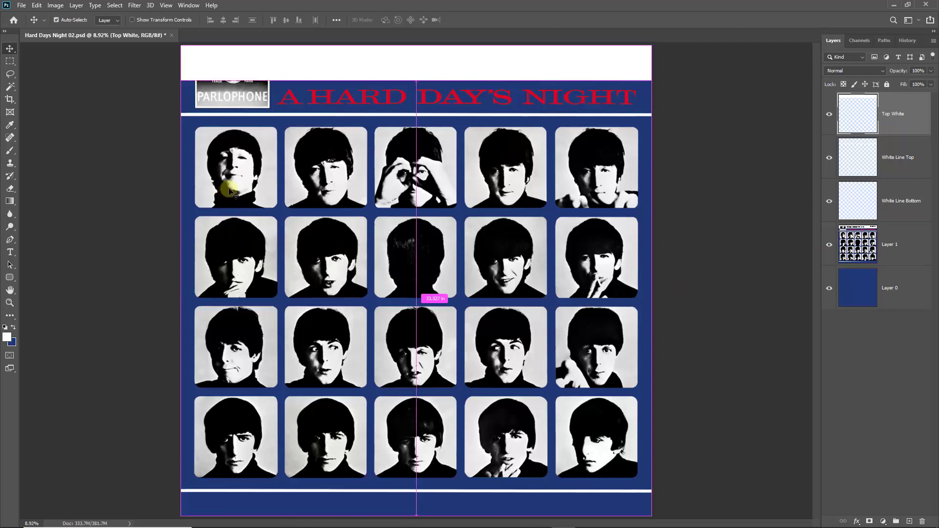
key(ctrl+space)
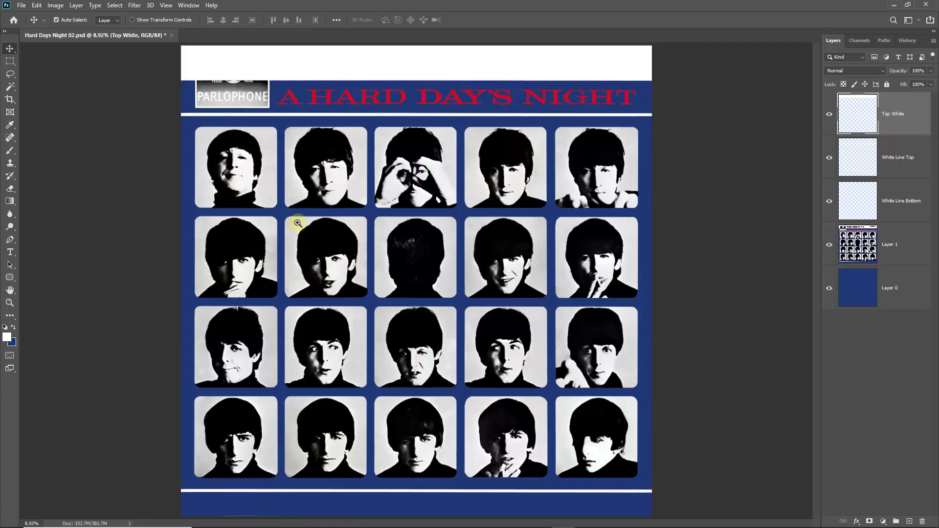
drag(281, 212, 512, 302)
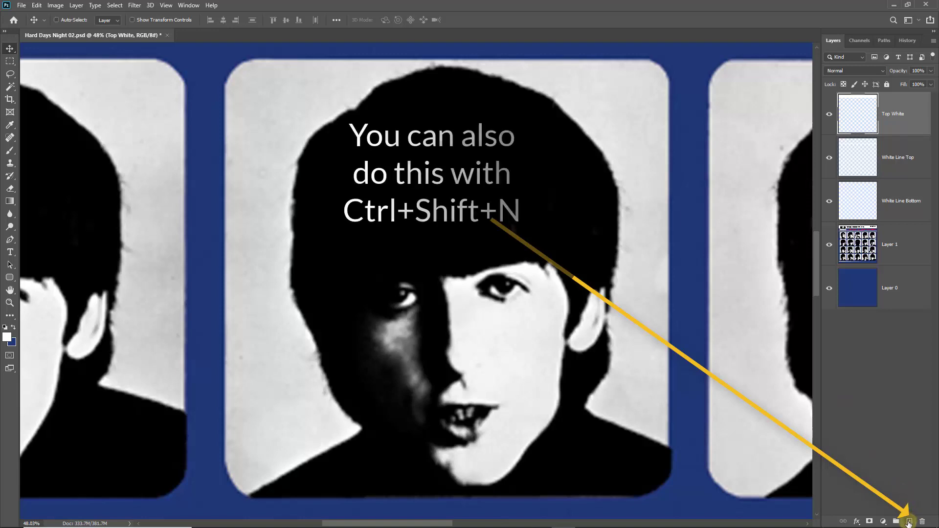
Create a new empty Layer 2 above Top White and pick the shape tools from the toolbar.
click(908, 522)
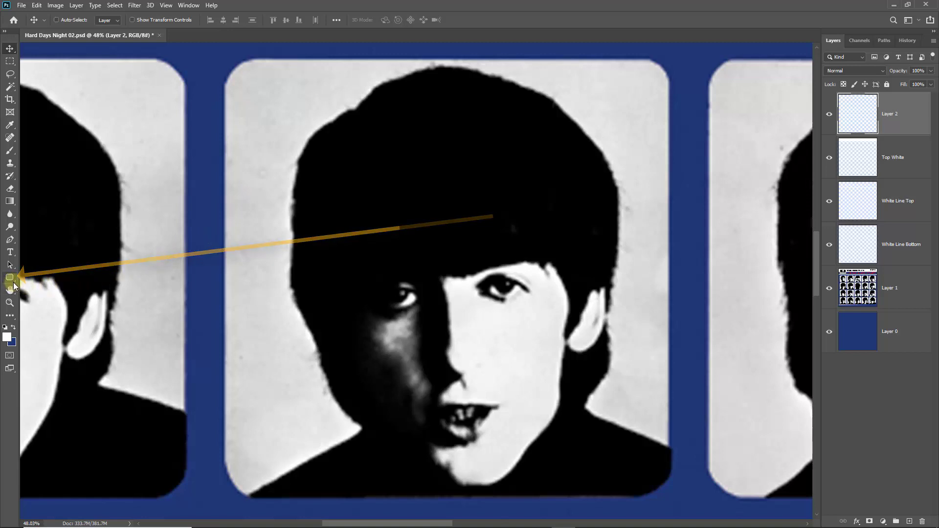
click(15, 283)
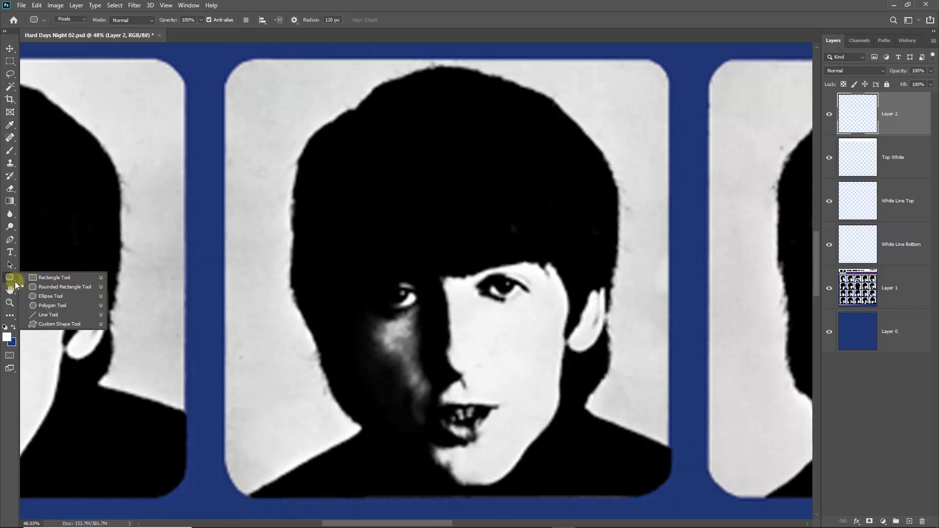
Draw a white rounded rectangle with 120 px corners and resize it to fit the portrait frame.
click(41, 289)
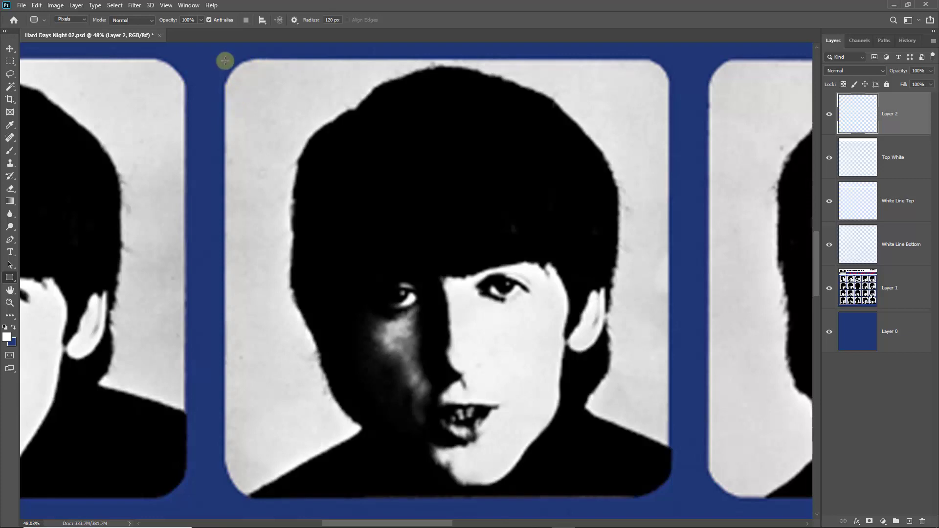
drag(224, 60, 617, 435)
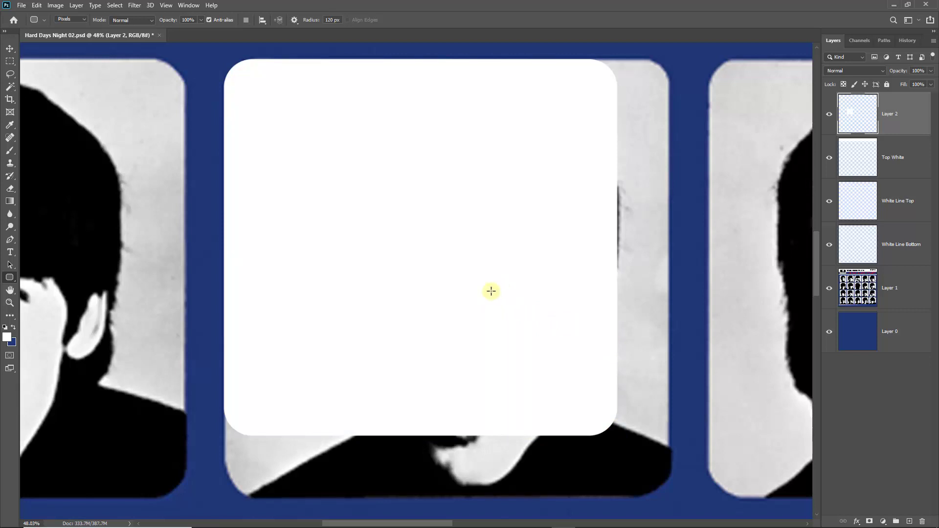
key(ctrl+t)
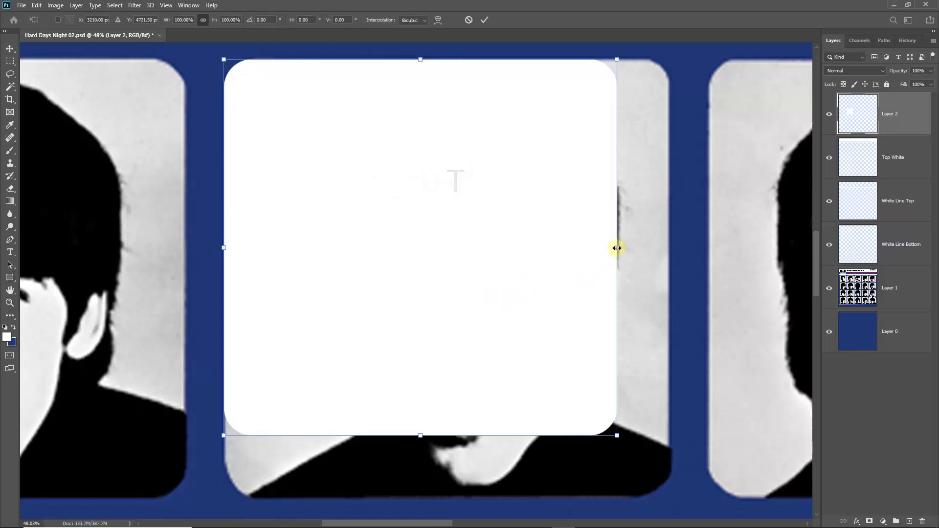
drag(617, 247, 668, 248)
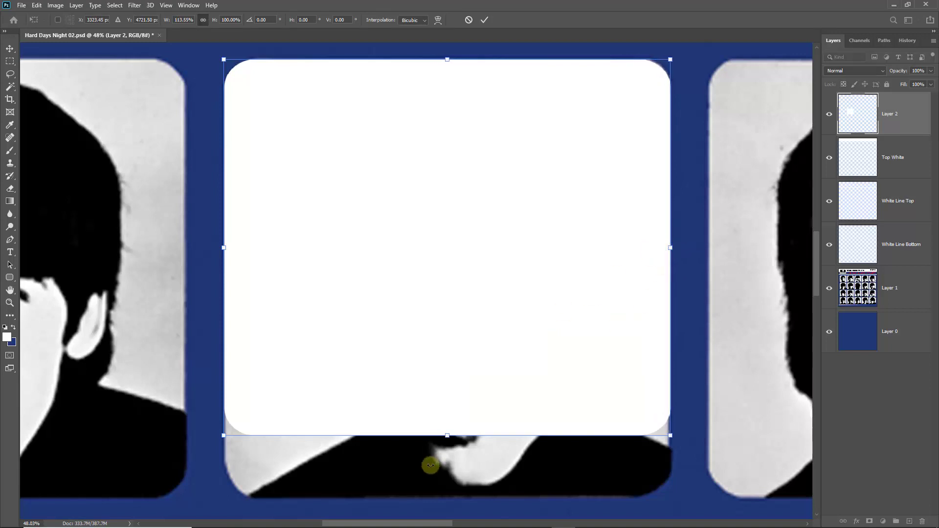
drag(447, 435, 442, 497)
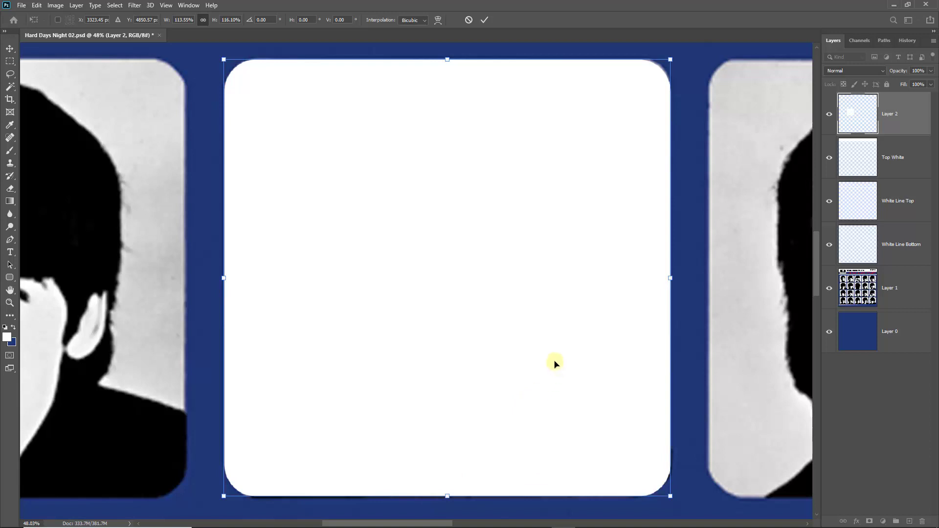
drag(447, 59, 447, 58)
click(484, 20)
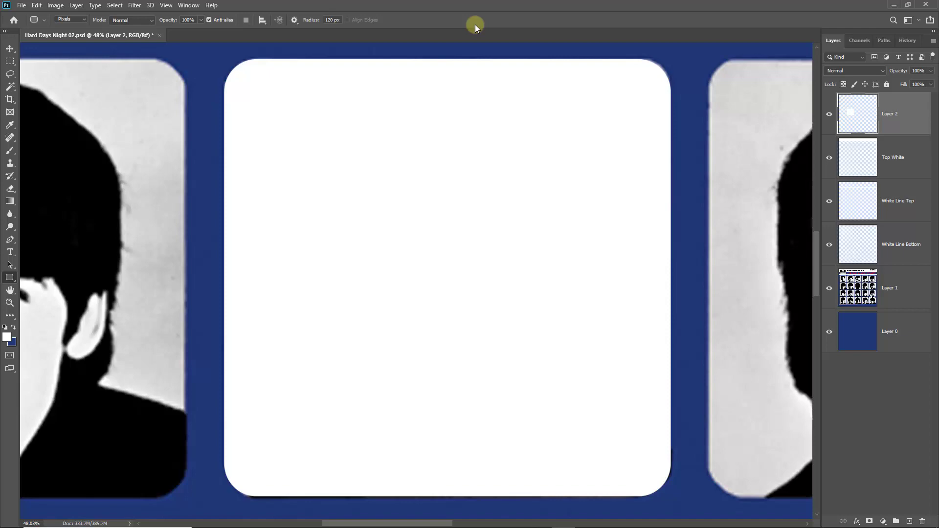
Fit the cover on screen, move the white square onto the third top-row portrait, and hide Layer 1.
key(ctrl+0)
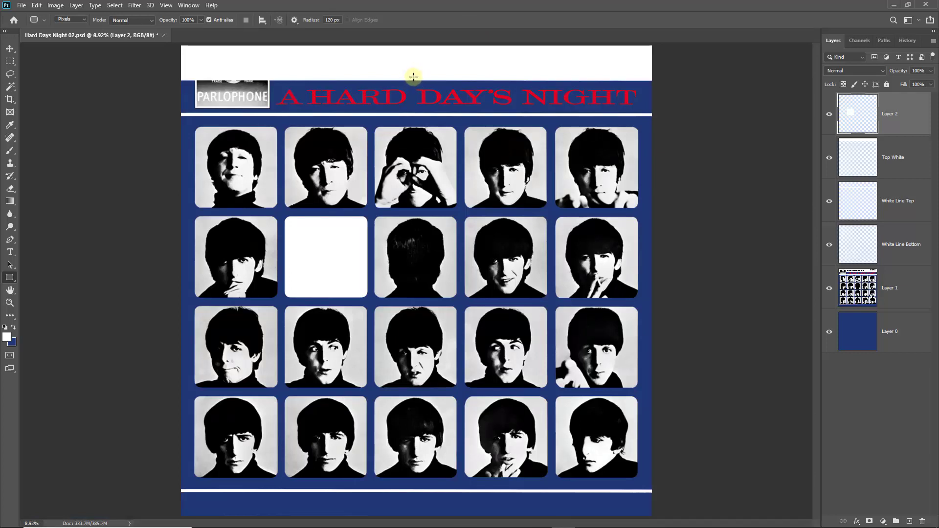
click(10, 49)
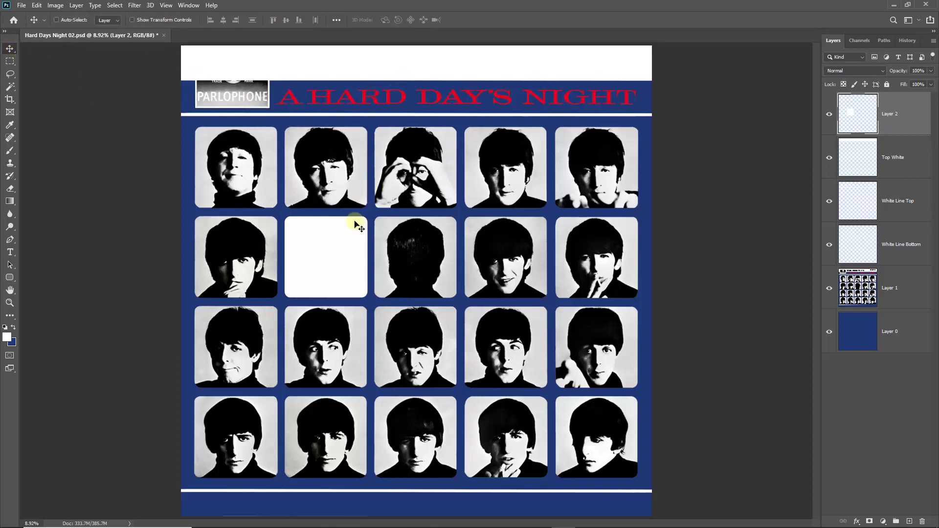
drag(327, 258, 420, 171)
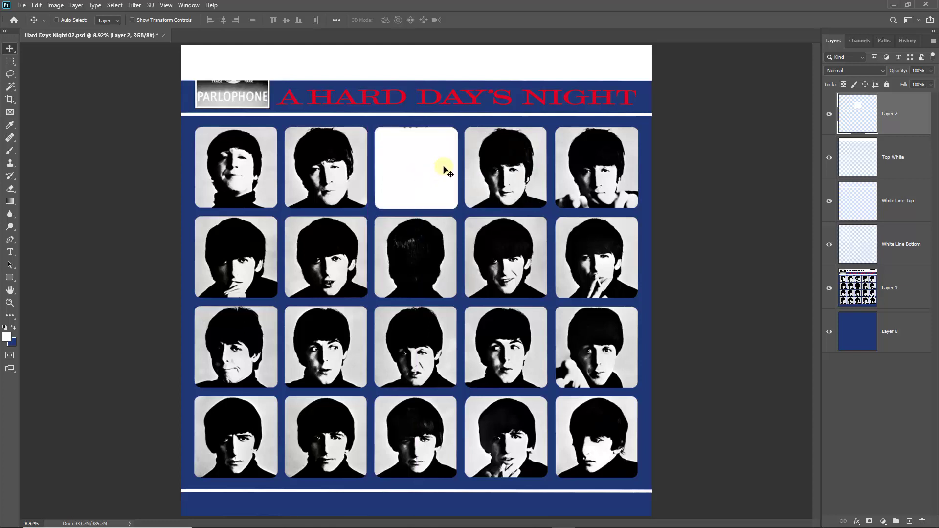
mouse_move(446, 139)
mouse_down()
mouse_move(430, 138)
mouse_move(450, 140)
mouse_up()
click(829, 289)
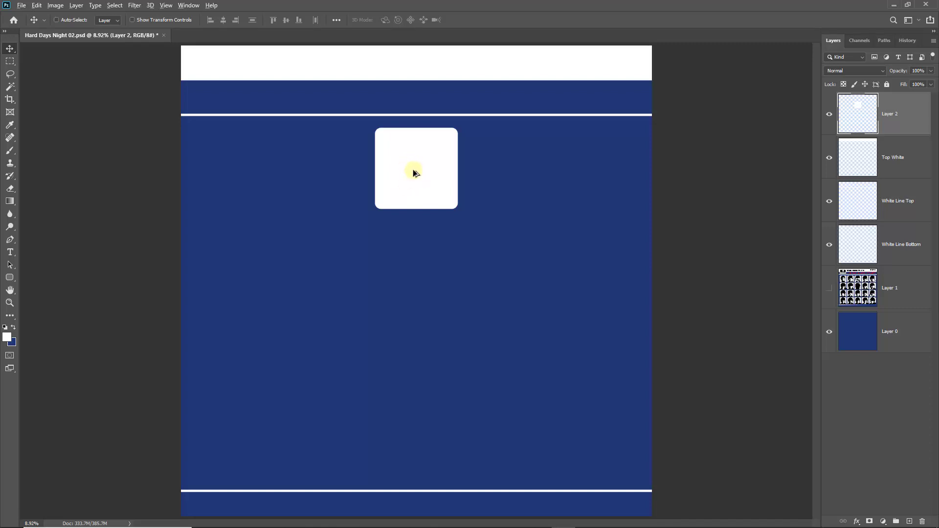
Alt-drag copies of the white square to make five evenly spaced squares across the top row.
drag(410, 168, 596, 168)
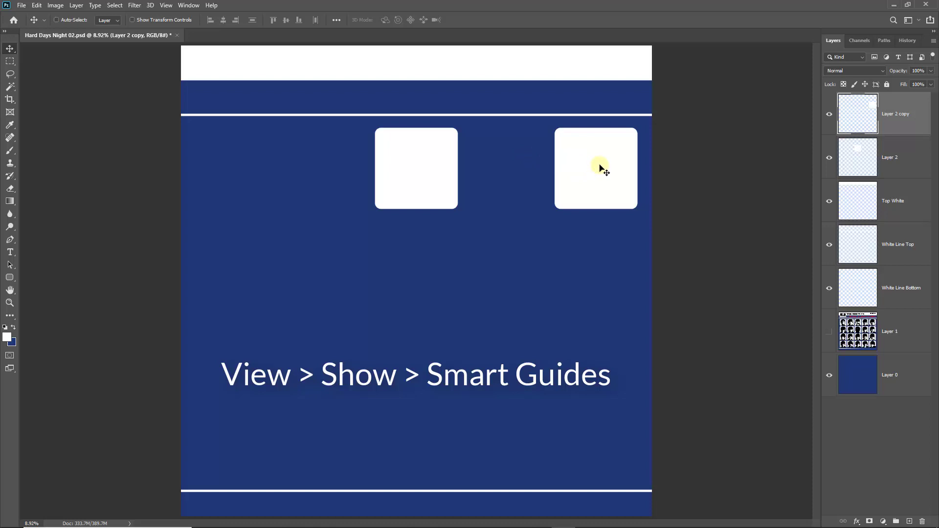
drag(602, 169, 508, 170)
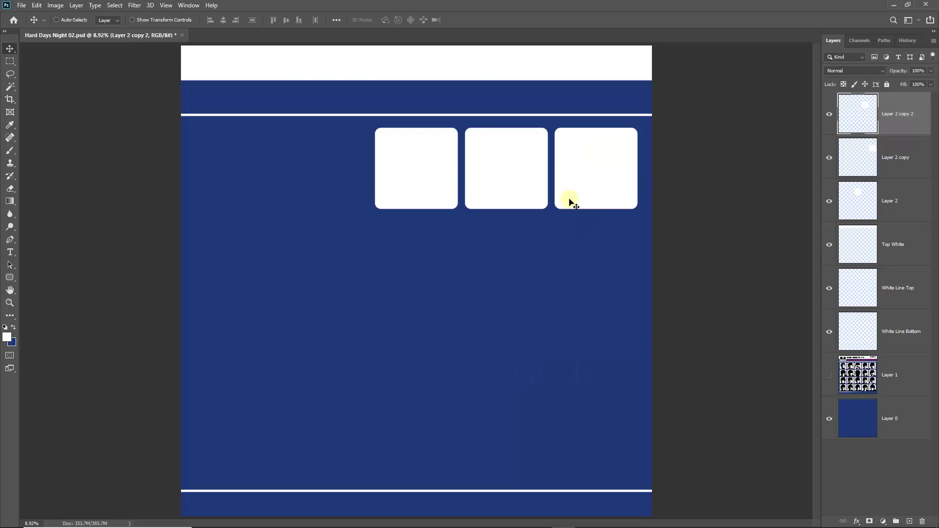
click(829, 375)
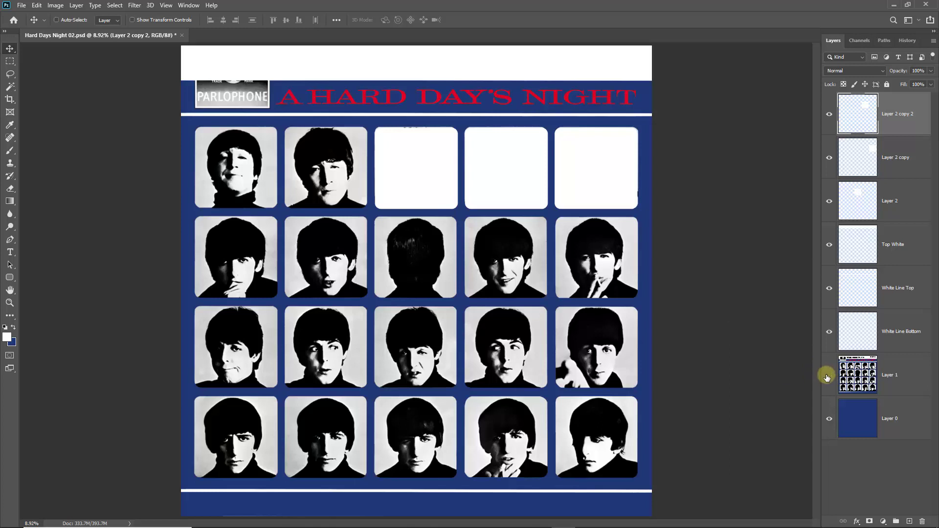
click(826, 376)
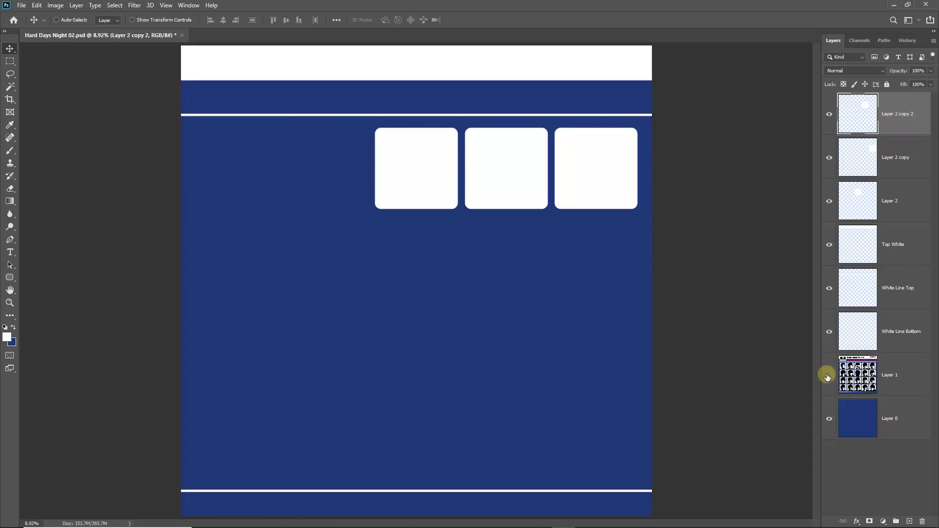
click(827, 376)
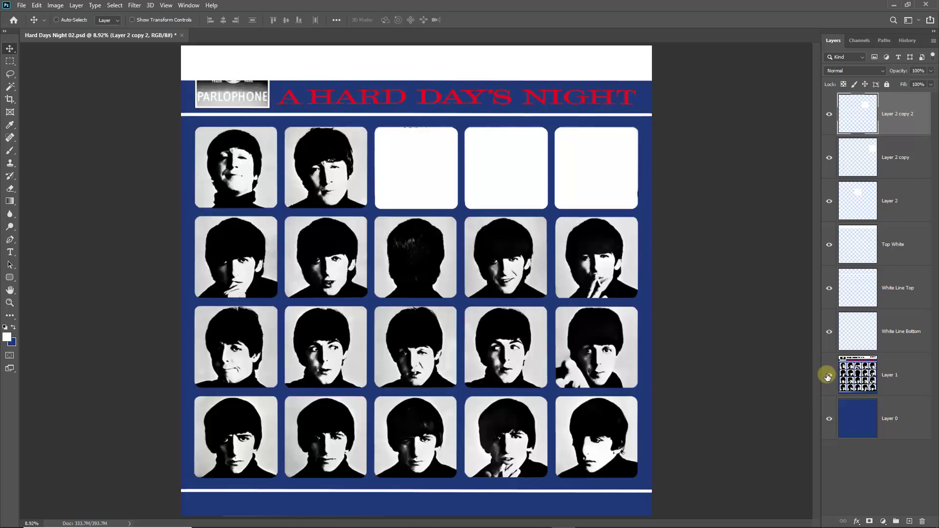
click(827, 376)
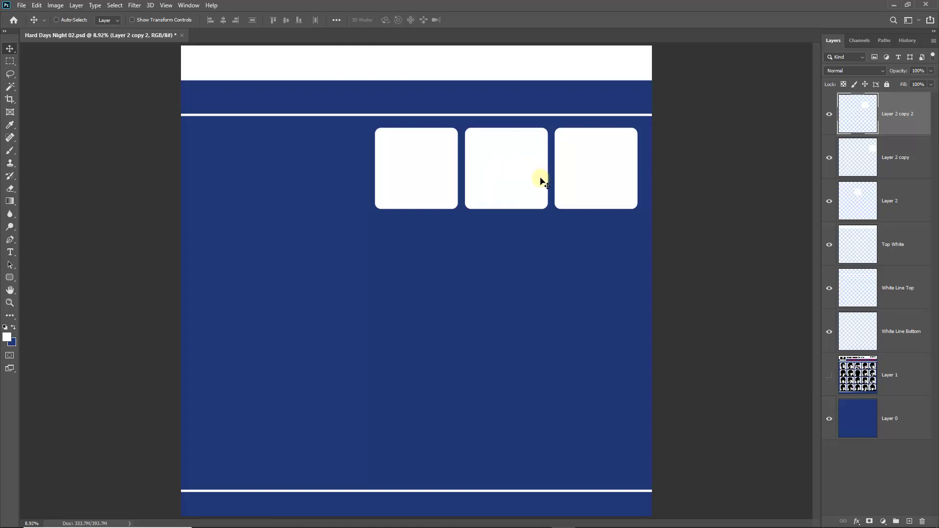
drag(528, 174, 248, 163)
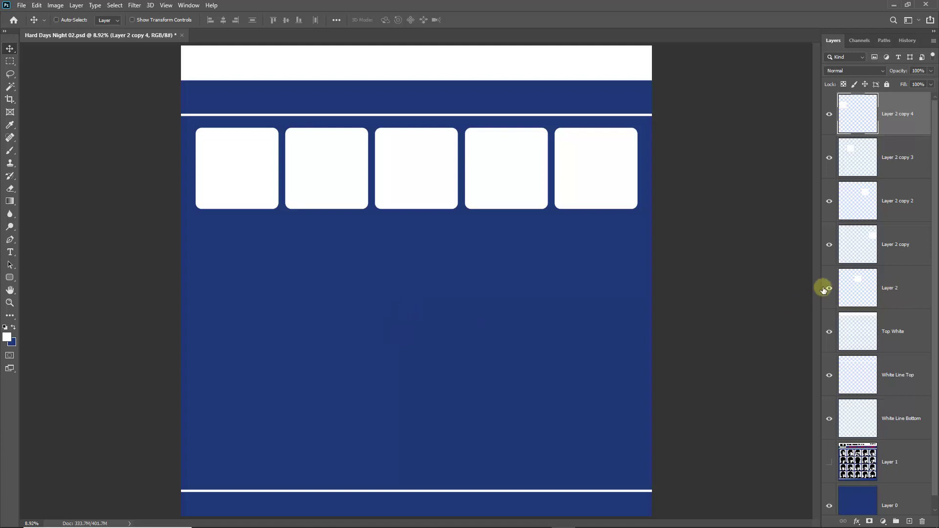
Merge Layer 2 through Layer 2 copy 4 into a single layer, then check it against the background.
click(829, 288)
click(829, 288)
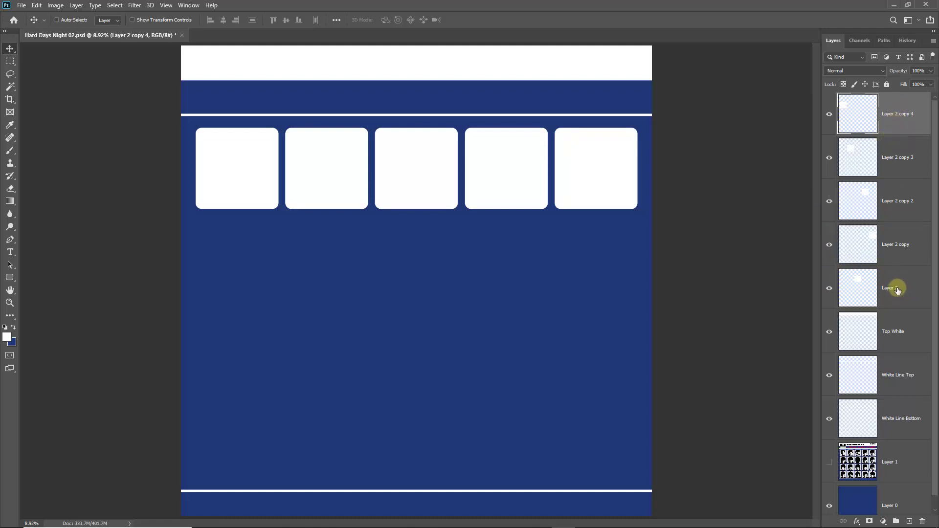
shift+click(898, 289)
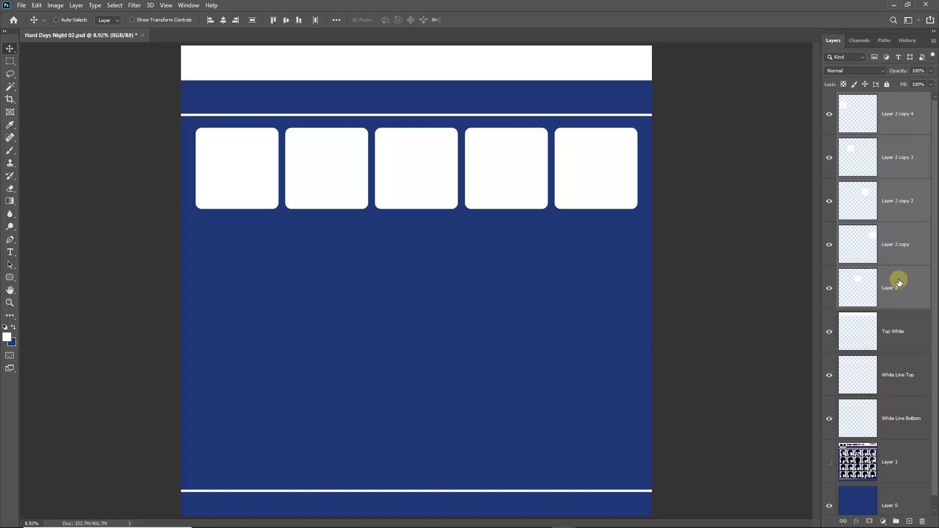
right_click(898, 280)
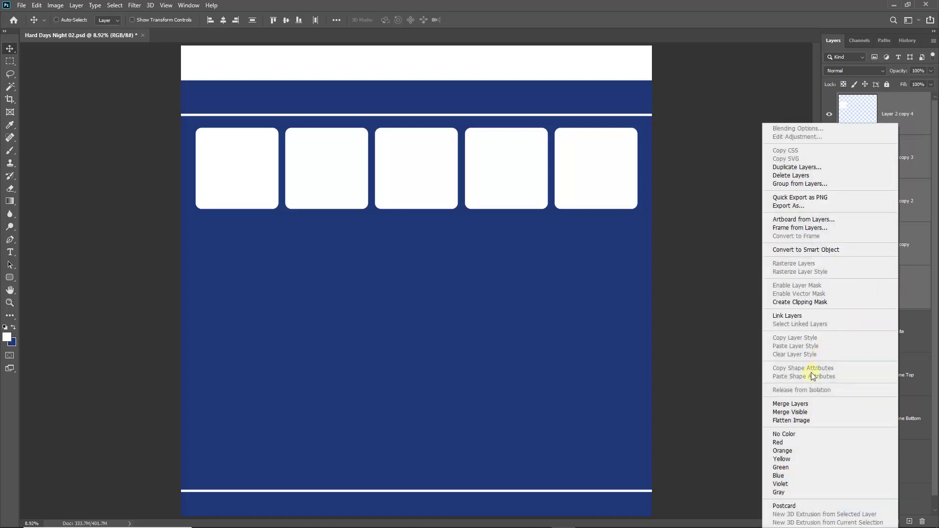
click(798, 405)
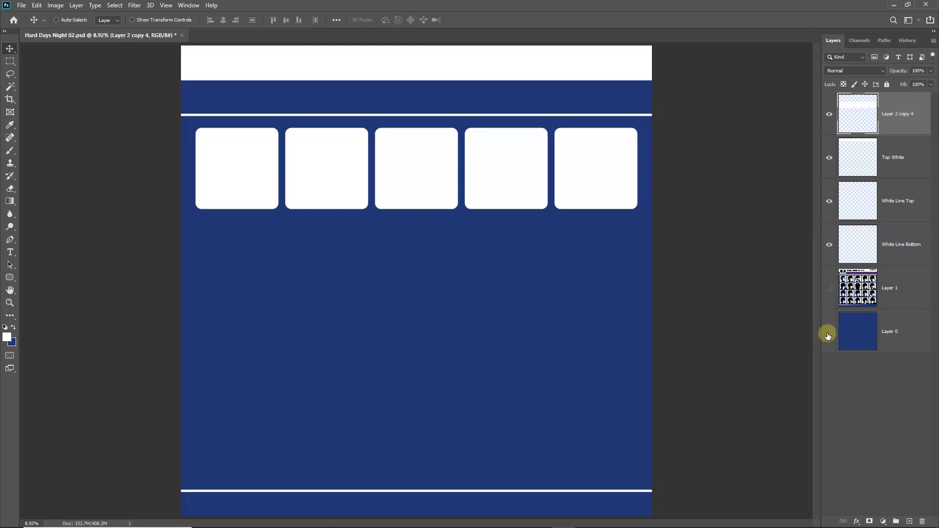
click(828, 332)
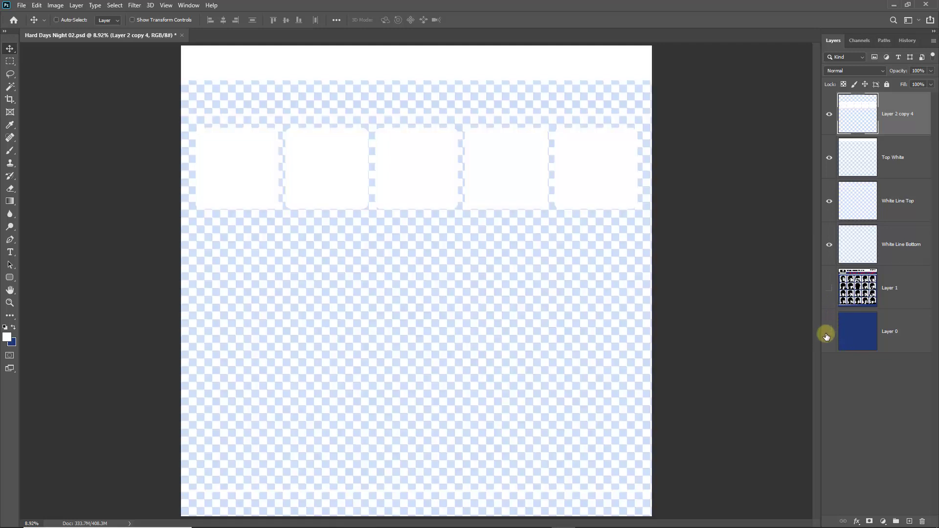
click(829, 332)
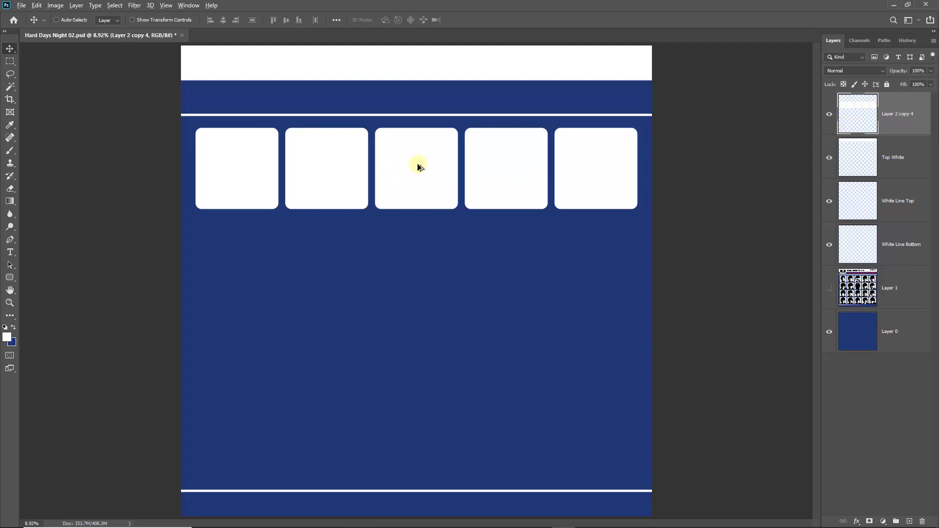
Alt-drag the merged row downward three times to create the second, third and fourth rows.
drag(412, 170, 412, 261)
drag(412, 262, 416, 353)
drag(415, 353, 419, 438)
mouse_move(420, 438)
mouse_down()
mouse_move(432, 415)
mouse_move(421, 433)
mouse_up()
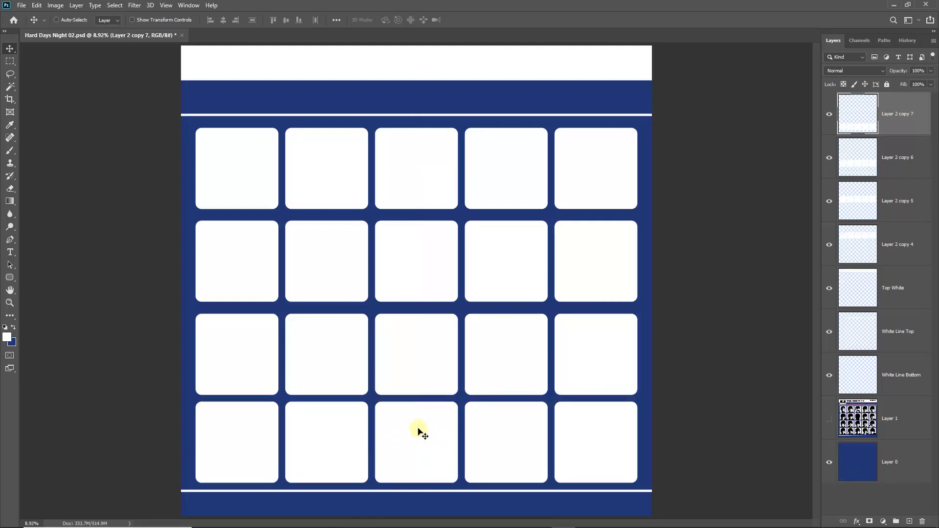
Show the reference album and shift the second row up so its squares cover the faces.
click(827, 419)
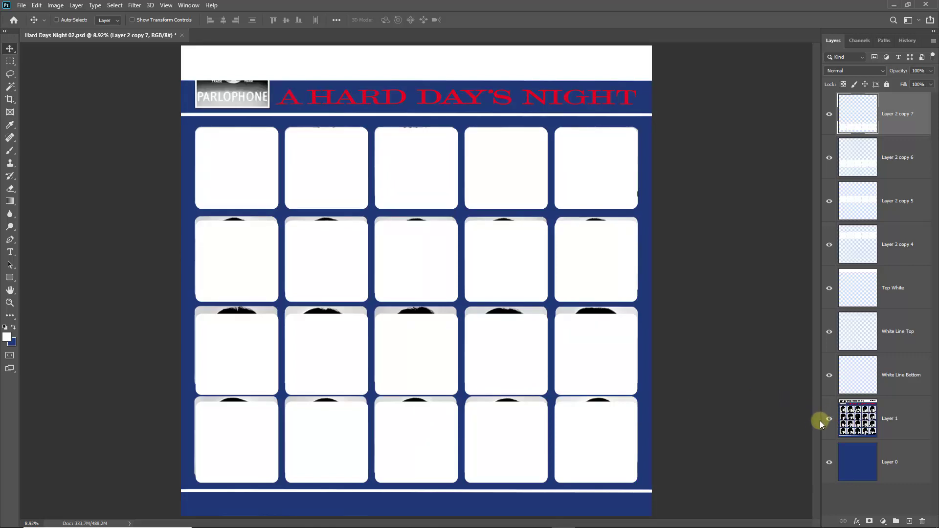
click(828, 159)
click(828, 159)
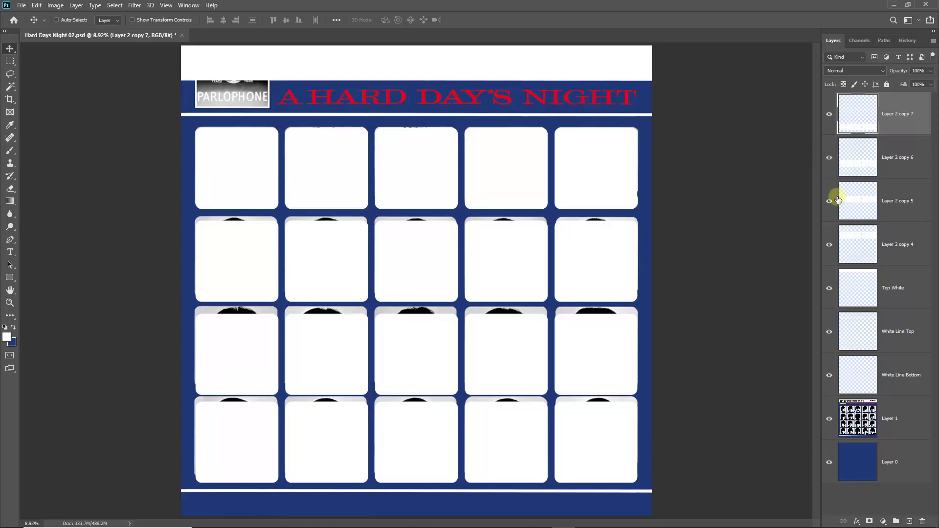
click(828, 244)
click(829, 247)
click(829, 201)
click(829, 202)
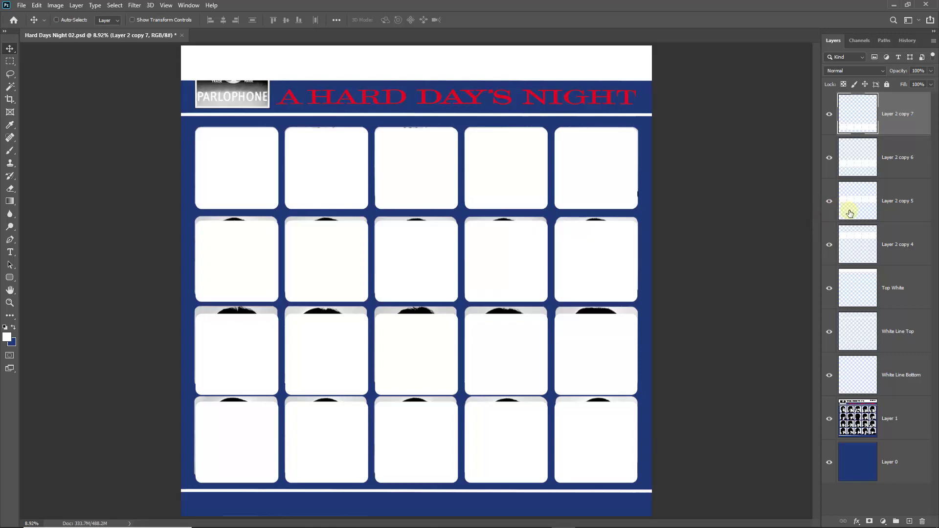
click(886, 214)
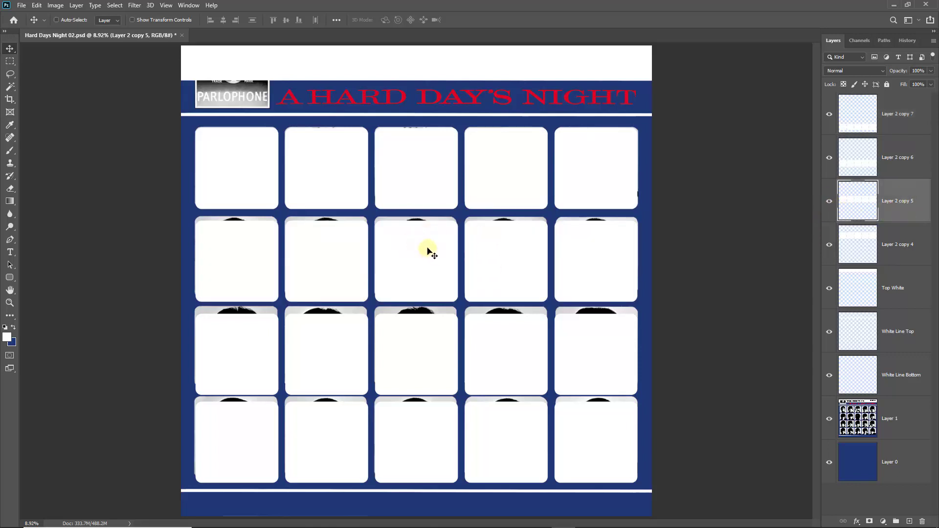
drag(424, 253, 426, 248)
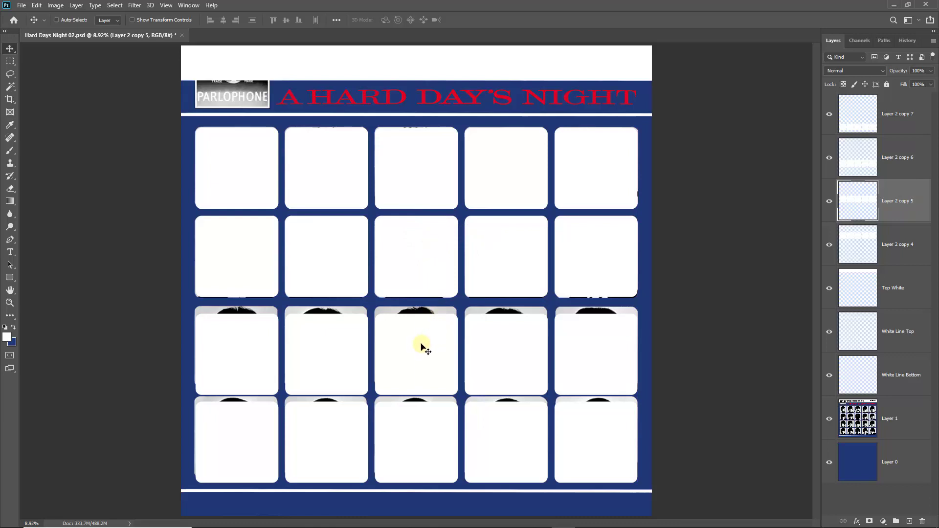
click(830, 245)
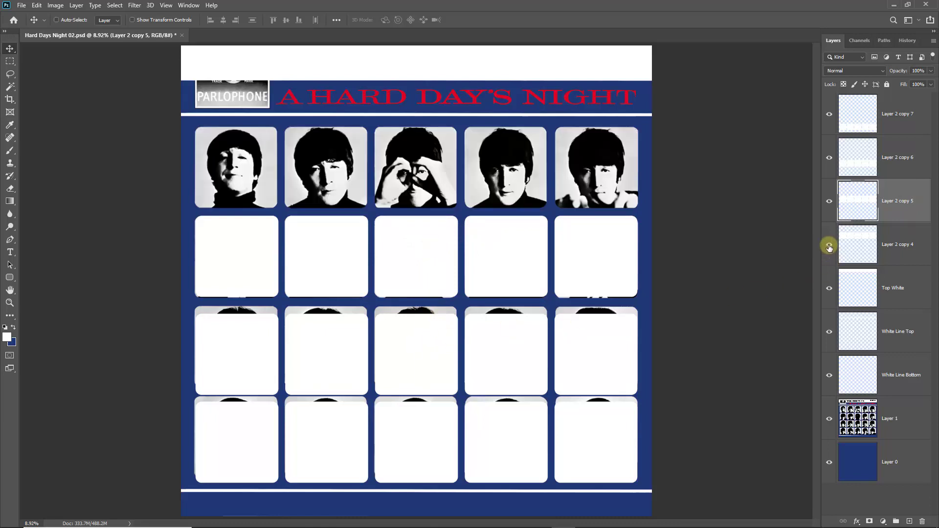
click(830, 246)
Nudge the third and bottom rows up over the faces, then hide the reference album.
click(827, 161)
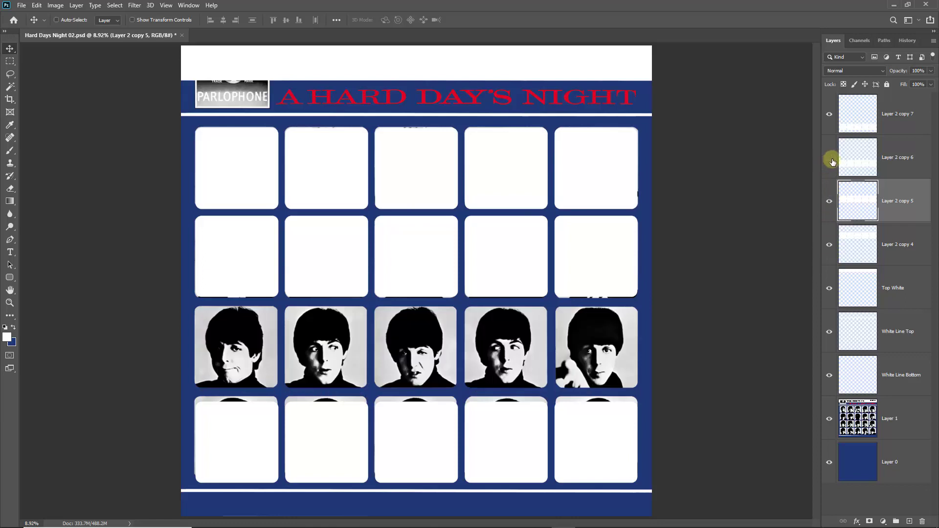
click(857, 158)
click(829, 158)
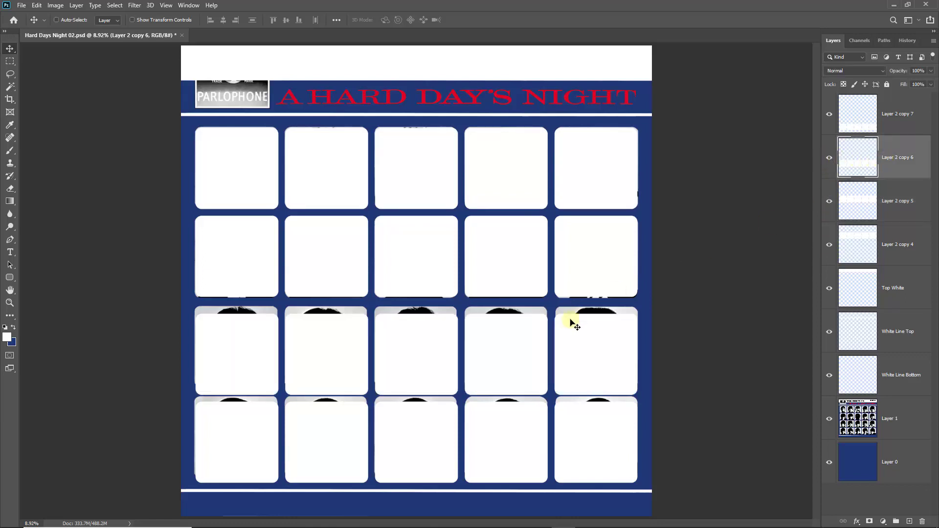
drag(418, 358, 421, 351)
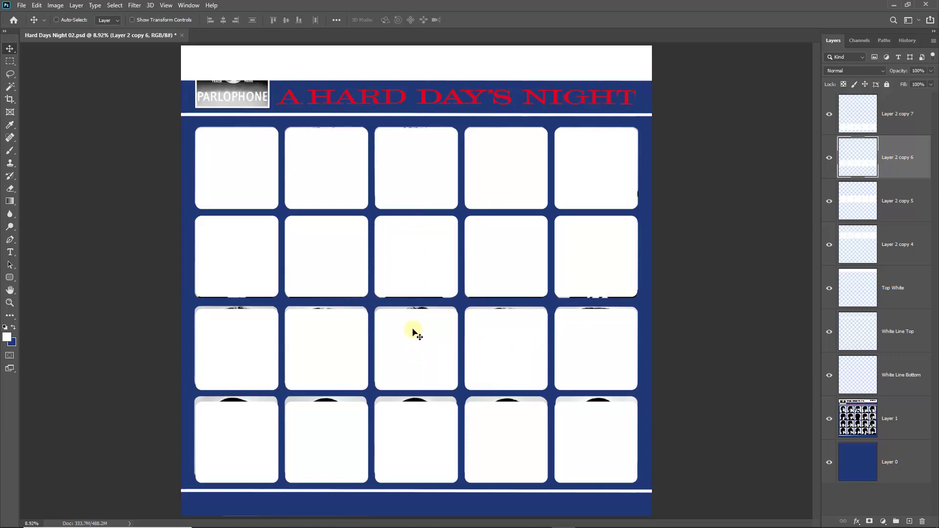
key(shift+Up)
key(shift+Up)
key(shift+Up)
key(shift+Up)
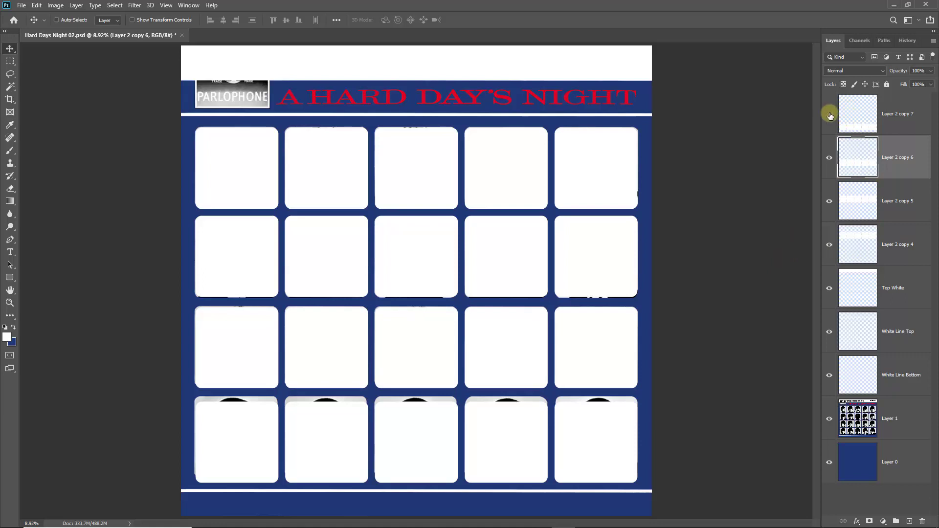
click(829, 116)
click(830, 116)
click(869, 122)
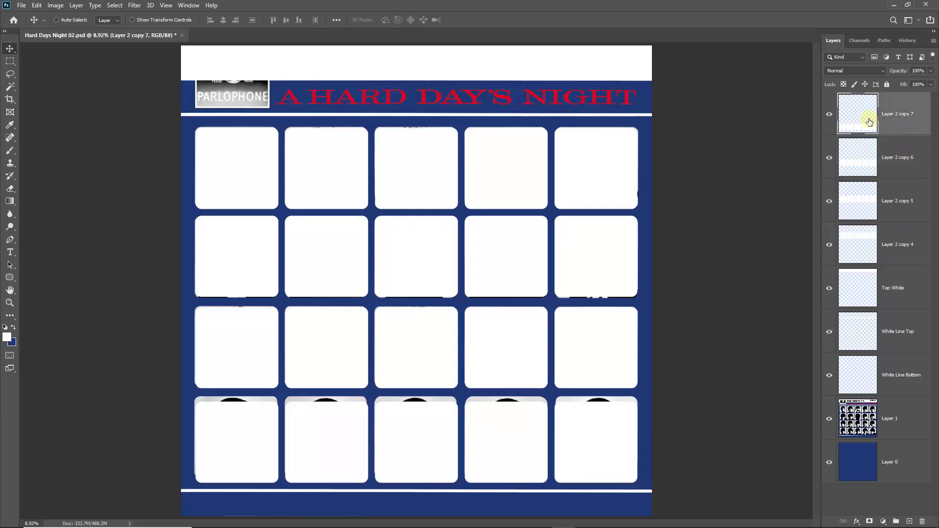
key(shift+Up)
key(shift+Up)
key(shift+Up)
key(shift+Up)
key(shift+Up)
key(shift+Up)
key(shift+Up)
key(shift+Up)
key(shift+Up)
key(shift+Up)
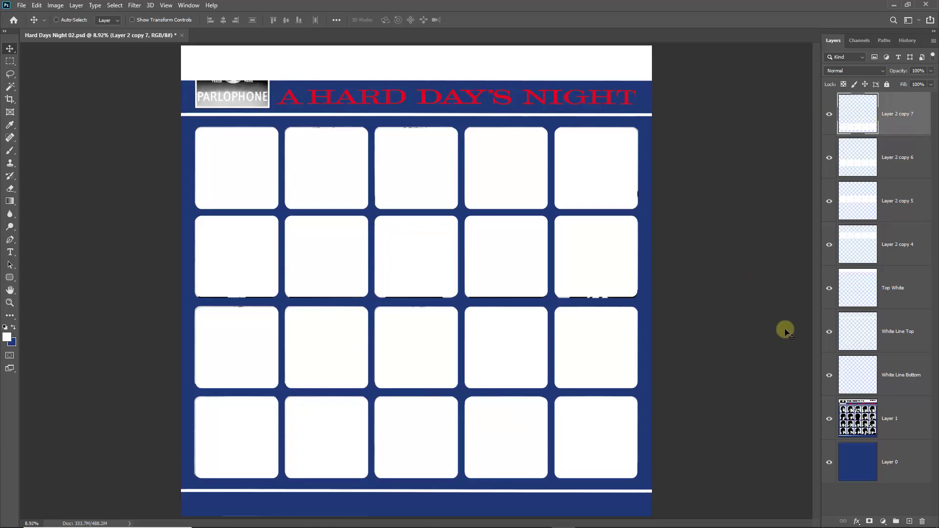
click(828, 419)
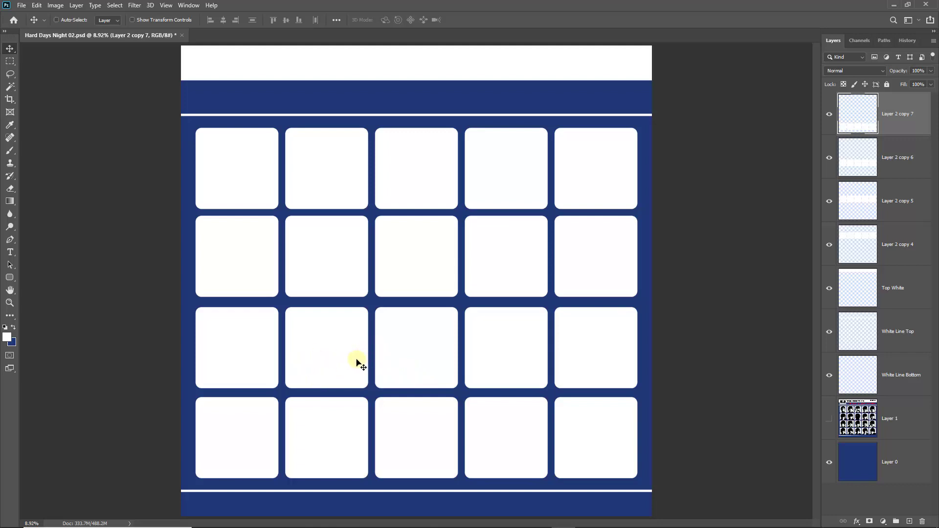
Check the cover against the reference album image and nudge the top row of squares up slightly.
click(829, 418)
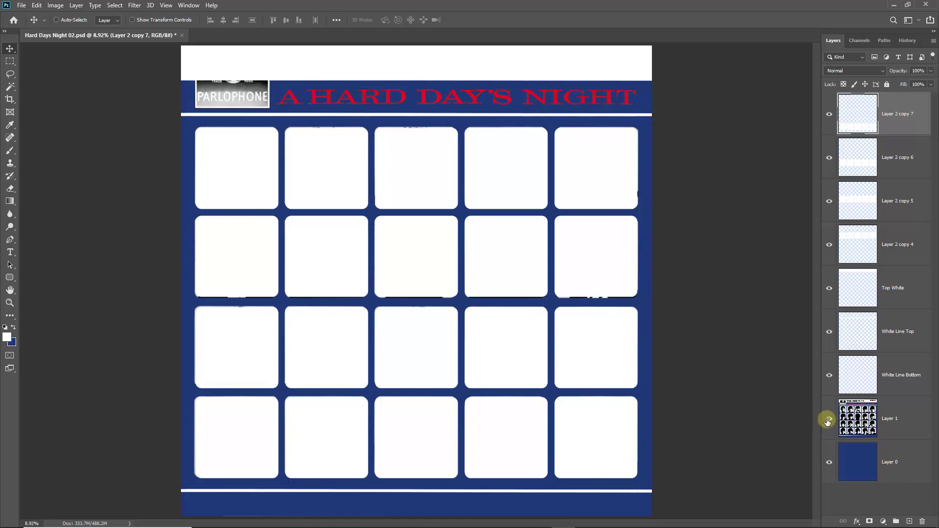
click(828, 420)
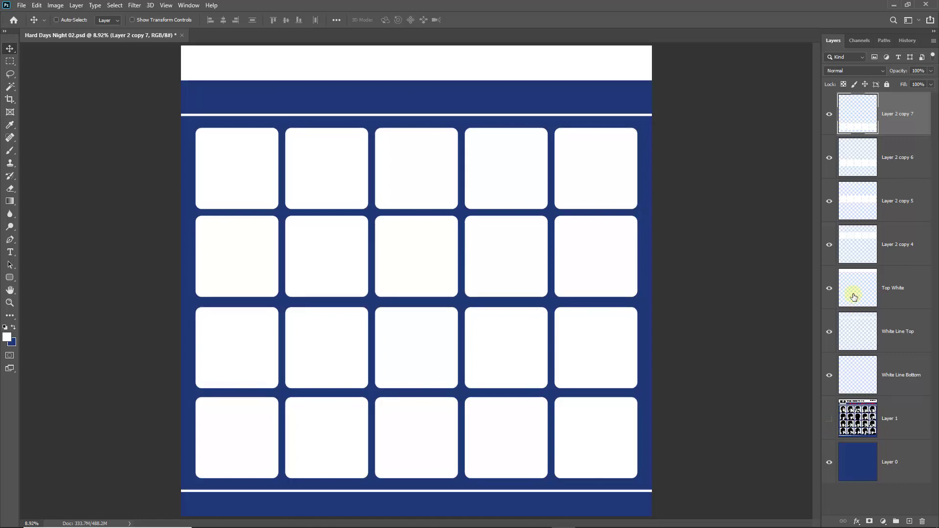
click(828, 244)
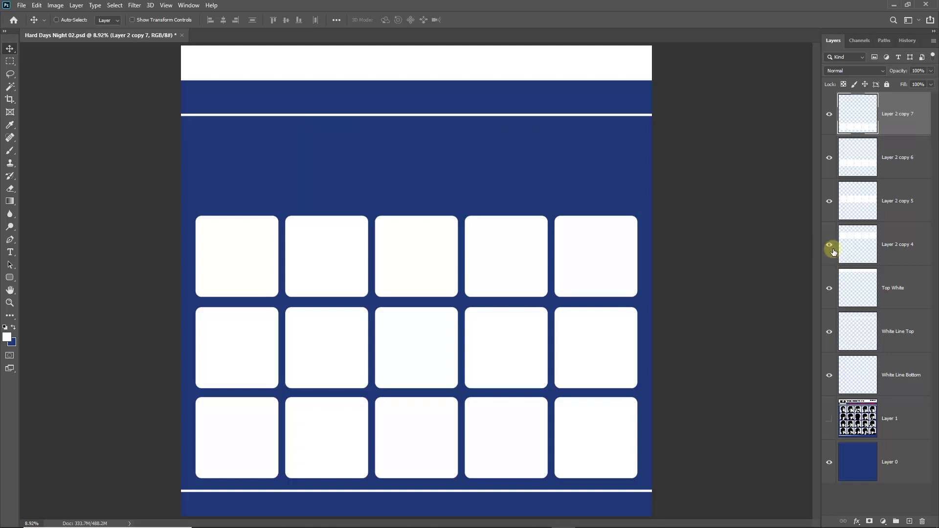
click(829, 245)
click(875, 245)
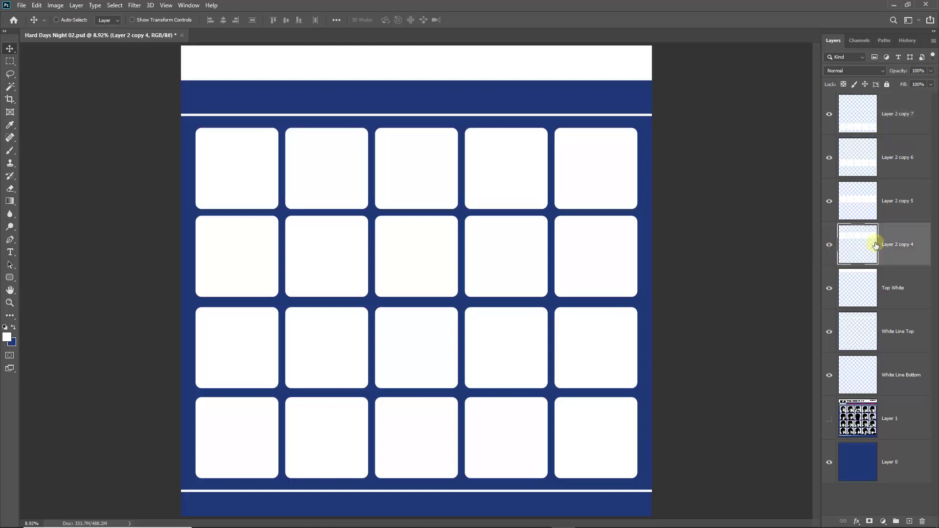
key(shift+Up)
key(shift+Up)
key(shift+Up)
key(shift+Up)
key(shift+Up)
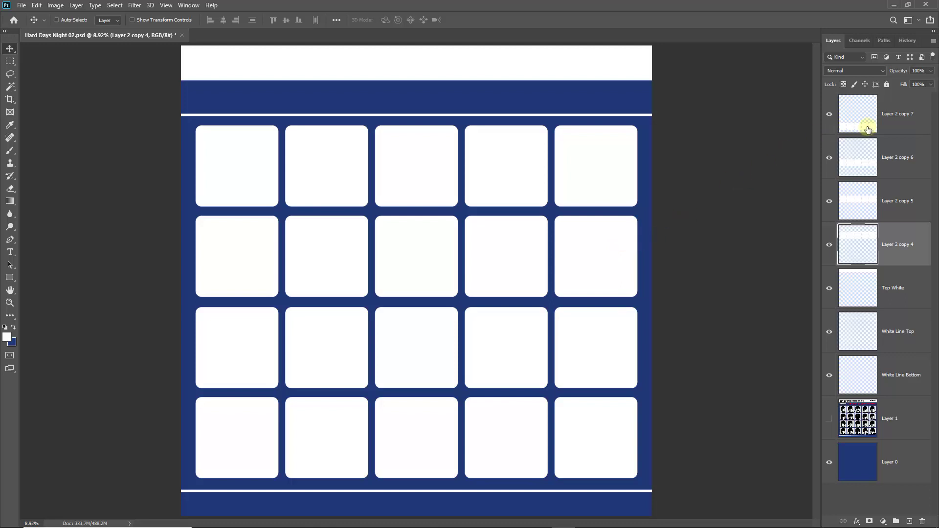
Merge the four rounded-box layers into Layer 2 copy 7 and hide it.
click(898, 120)
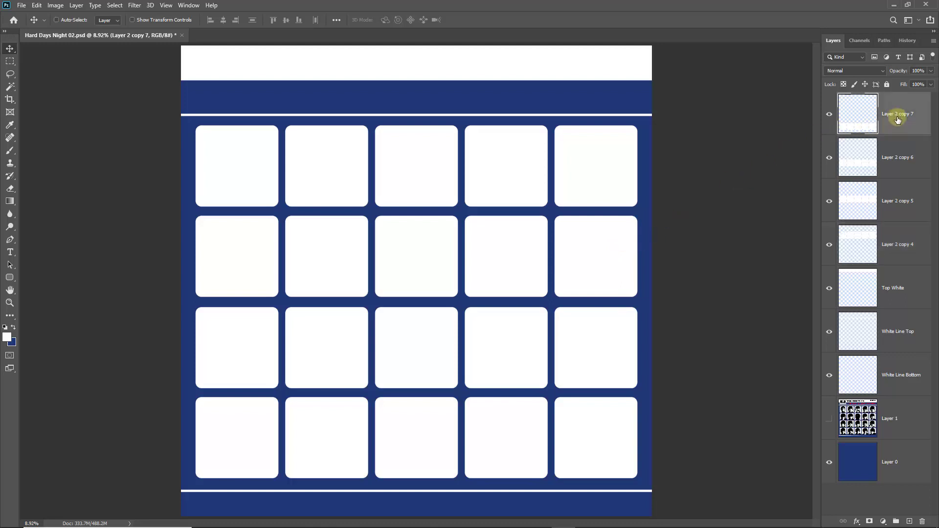
shift+click(895, 242)
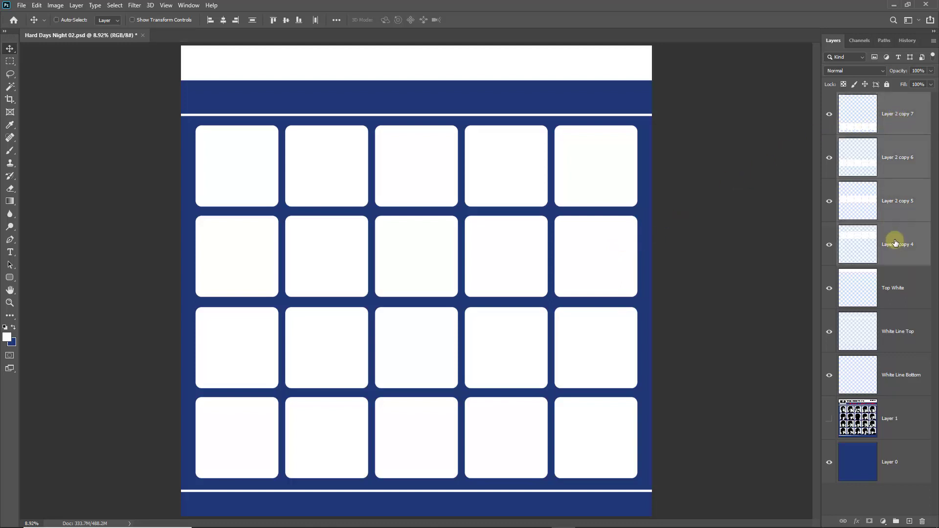
right_click(895, 235)
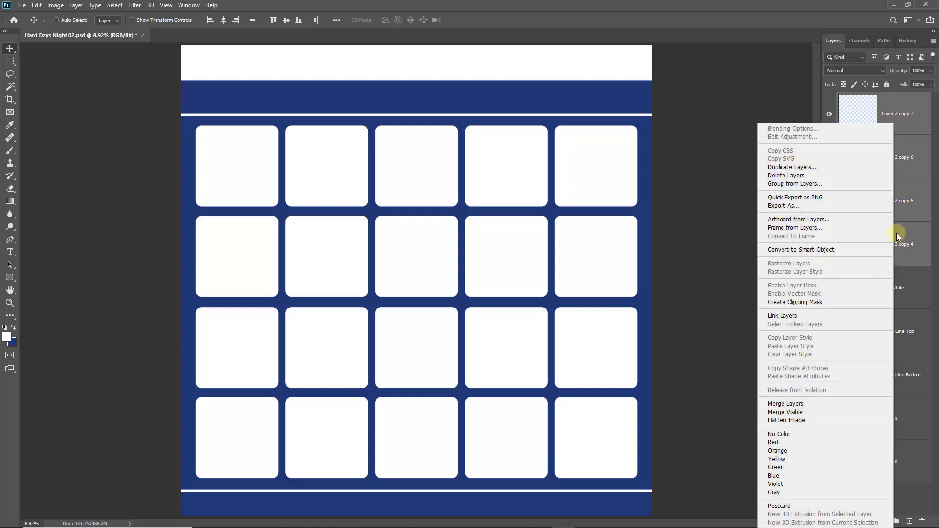
click(784, 404)
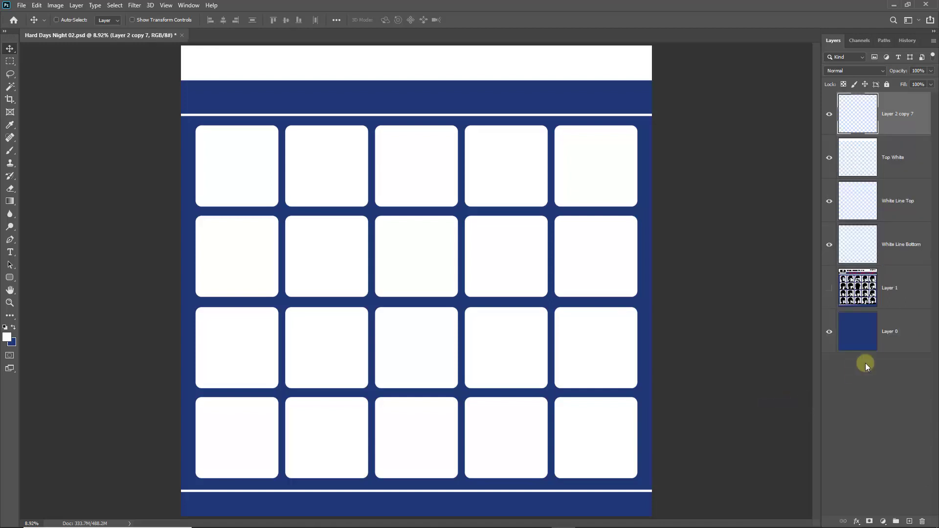
click(828, 116)
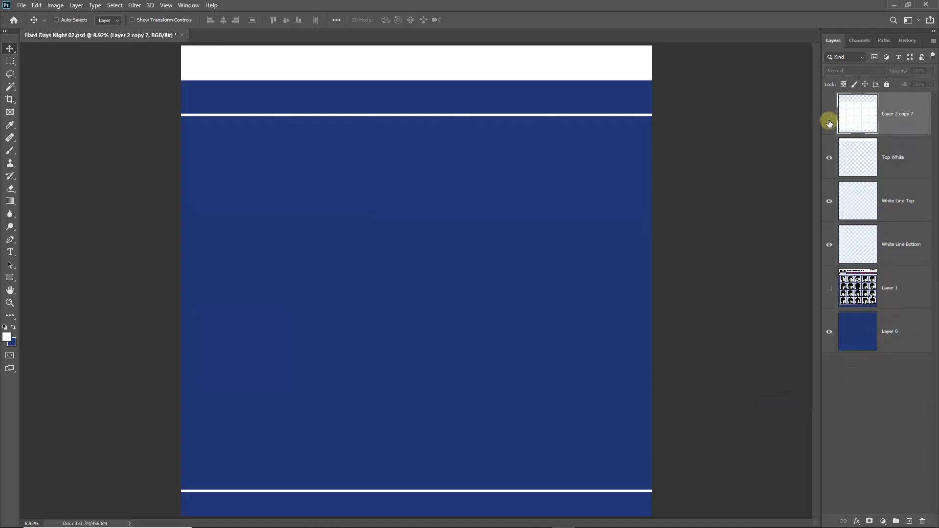
Show Layer 2 copy 7 and set the Magic Wand to Add to selection mode.
click(828, 116)
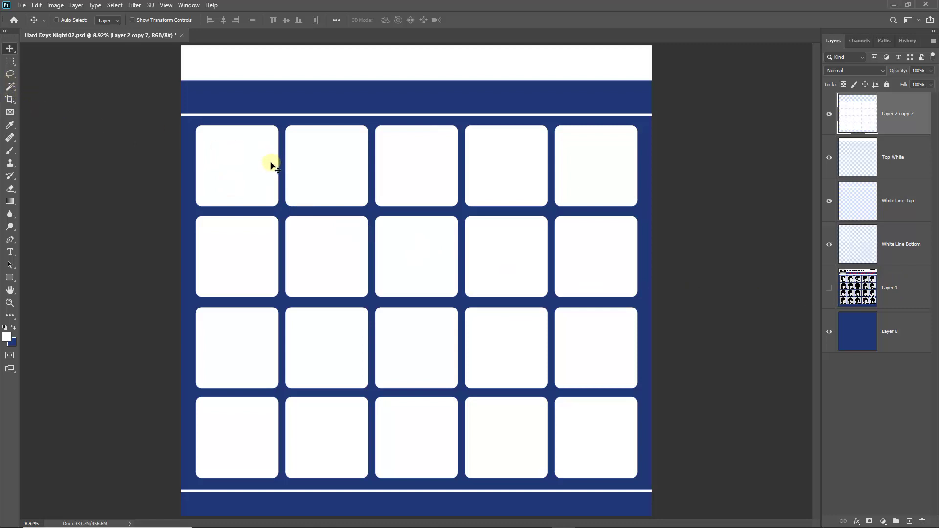
click(10, 88)
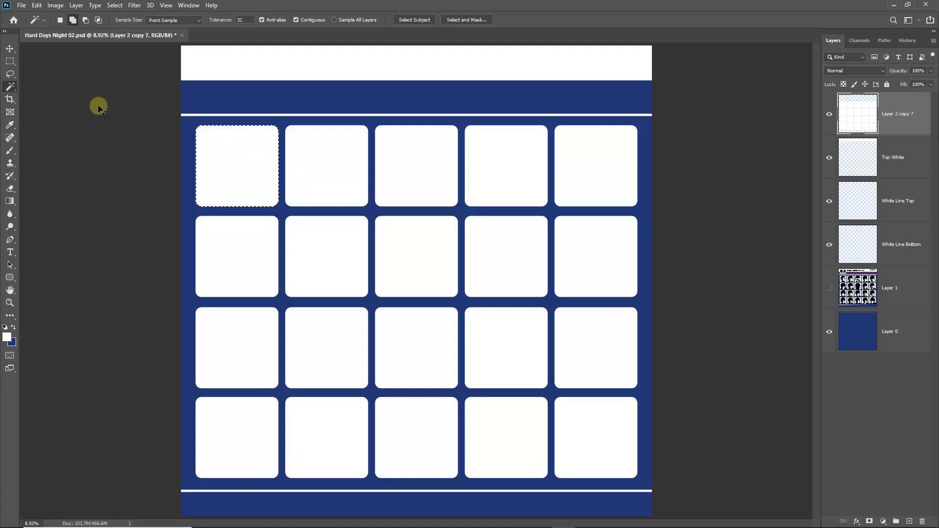
click(73, 22)
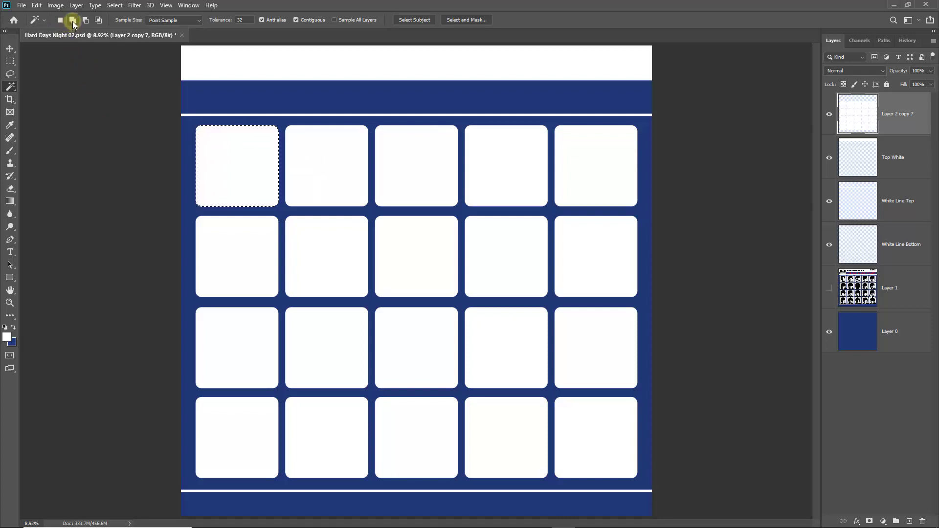
click(85, 21)
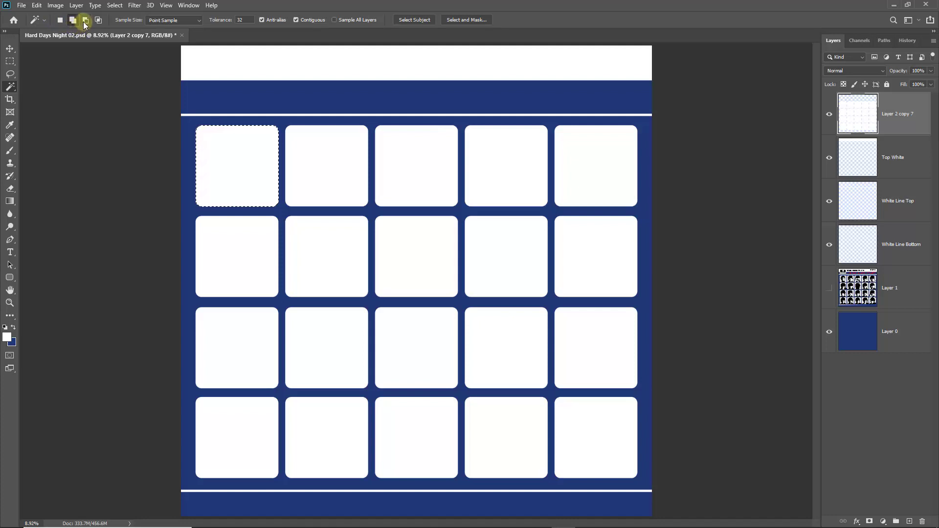
Add the tiles of the top two rows to the selection.
click(315, 174)
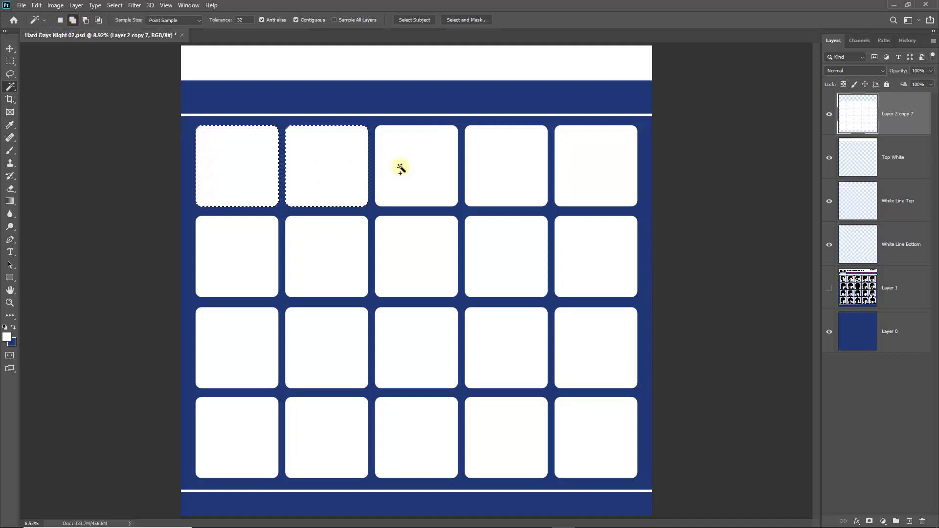
click(417, 164)
click(493, 165)
click(597, 171)
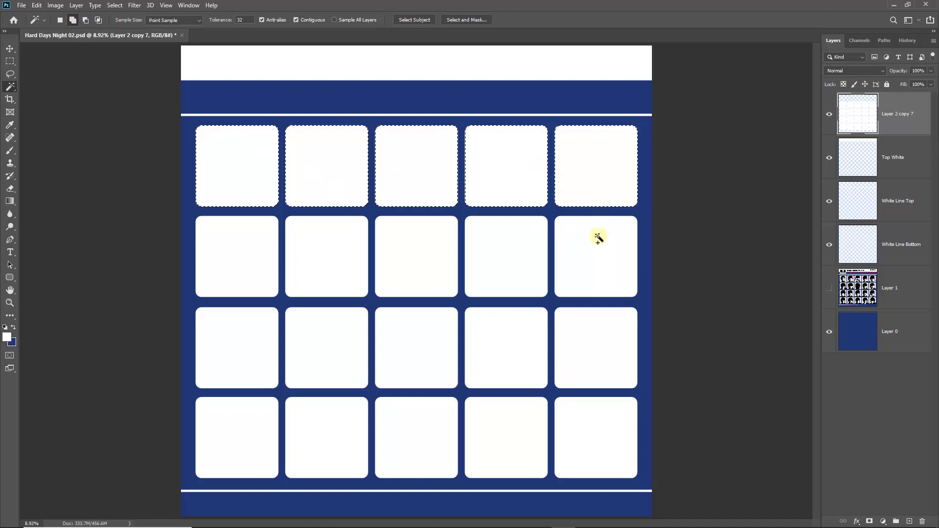
click(597, 236)
click(507, 250)
click(421, 248)
click(347, 248)
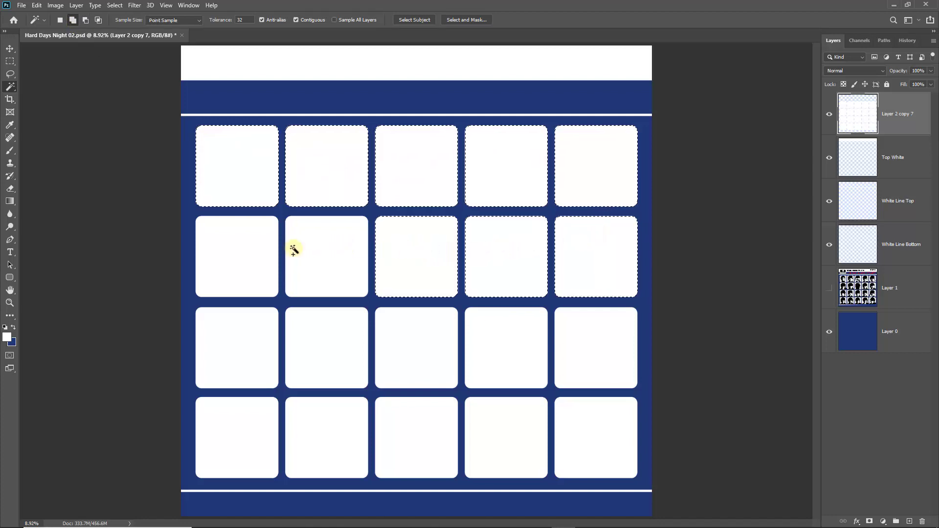
click(249, 256)
Add the bottom two rows of tiles, hide the tile layer, and target Layer 0.
click(237, 332)
click(312, 365)
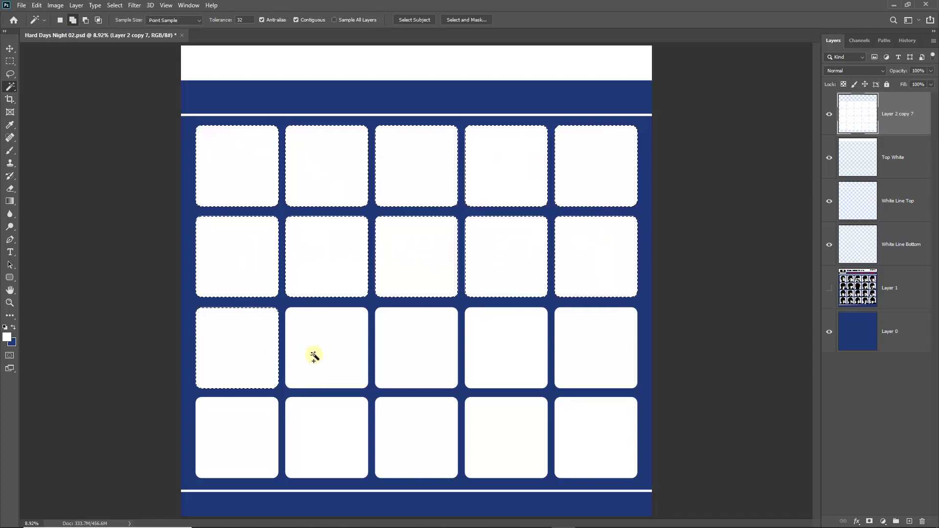
click(410, 346)
click(494, 342)
click(591, 337)
click(595, 415)
click(509, 434)
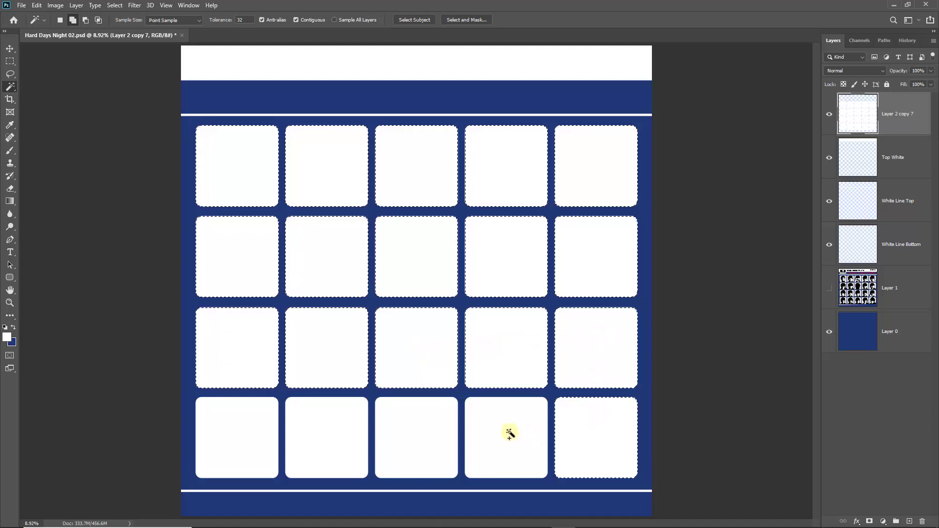
click(424, 436)
click(310, 434)
click(237, 429)
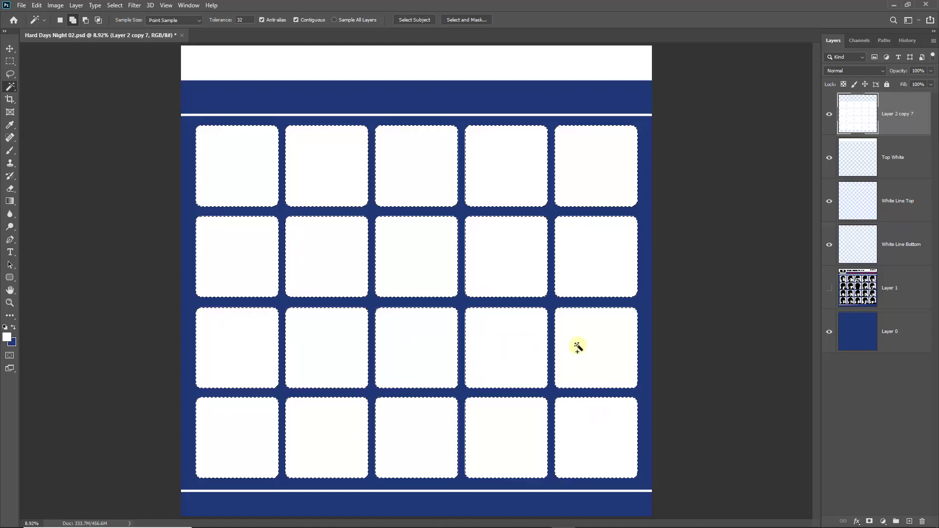
click(828, 114)
click(855, 332)
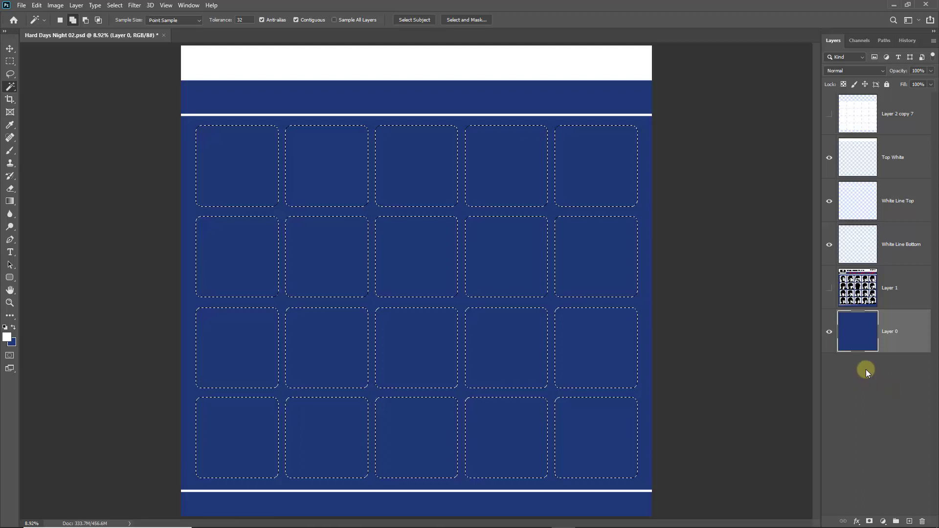
Cut the 20 tile shapes out of the navy Layer 0 with Ctrl+X.
key(ctrl+x)
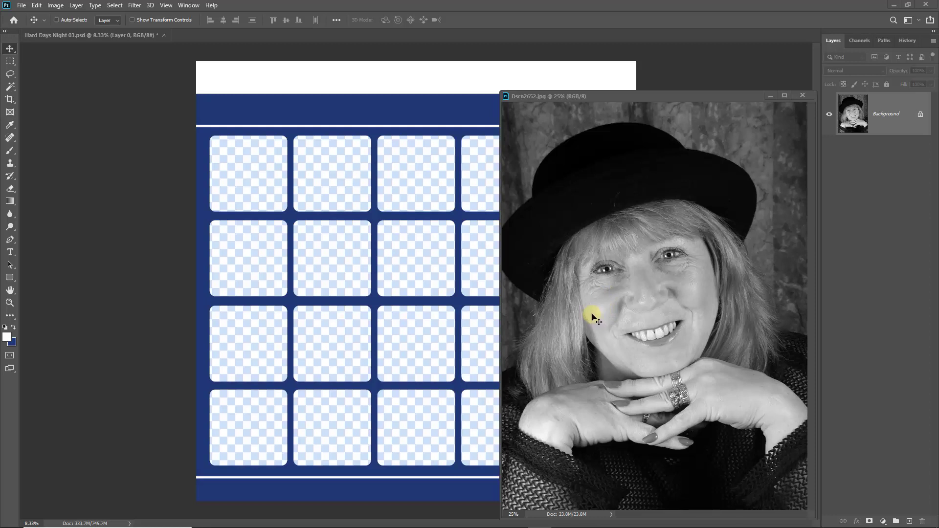
Copy the Dscn2652.jpg portrait into the cover below Layer 0, positioned over the top-left tiles.
click(599, 312)
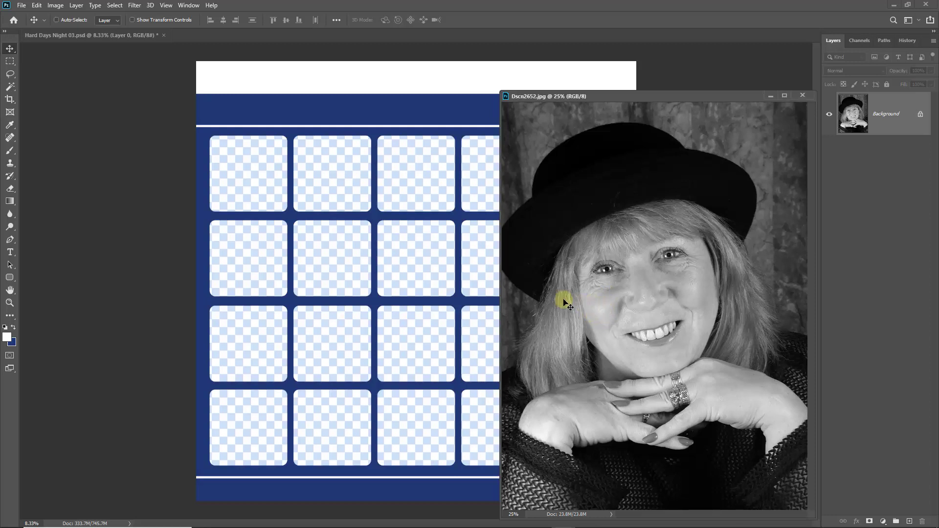
drag(511, 342, 397, 359)
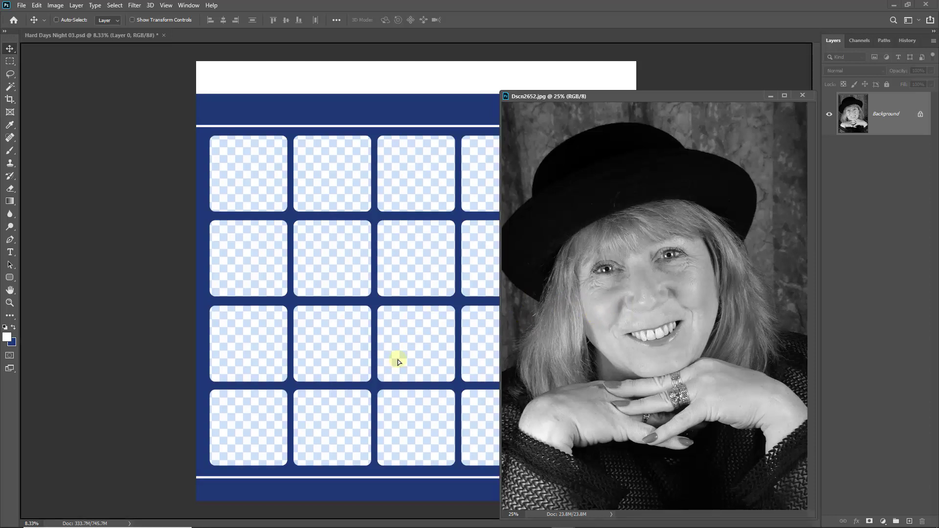
click(802, 95)
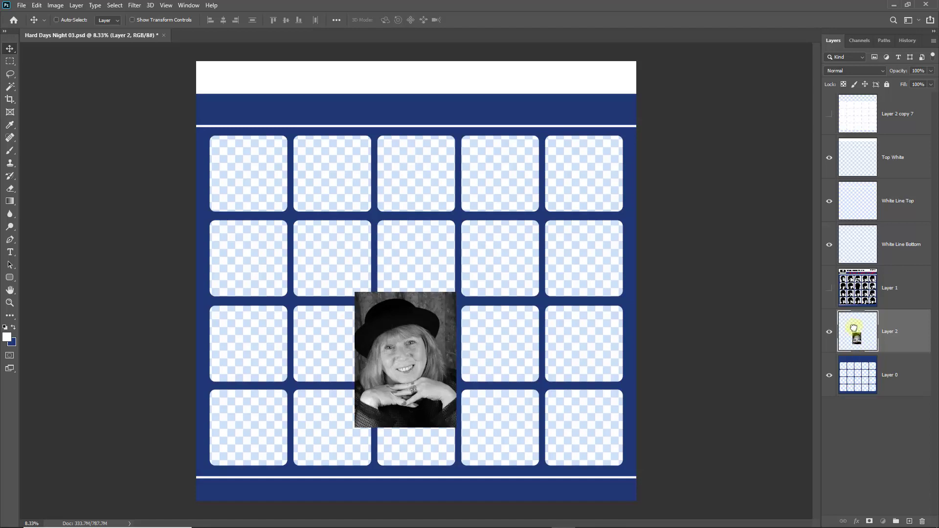
drag(854, 330, 852, 383)
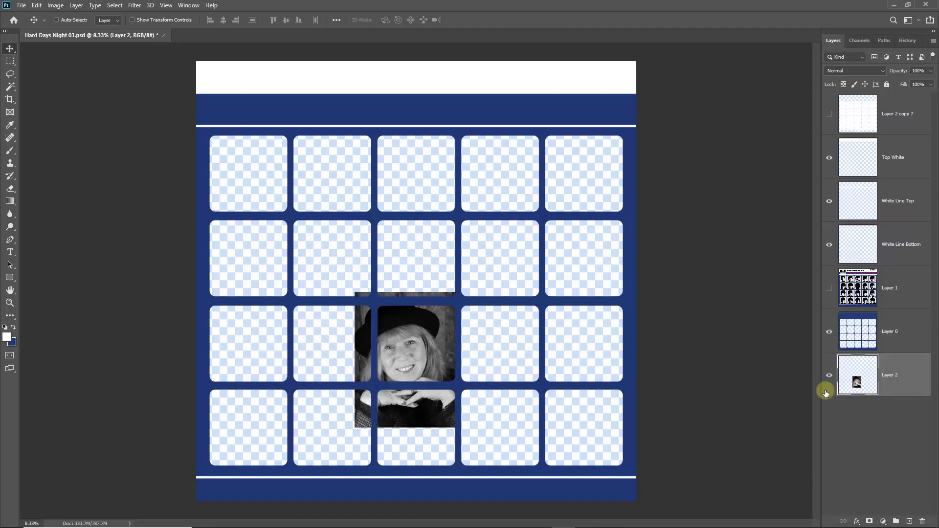
drag(406, 356, 257, 196)
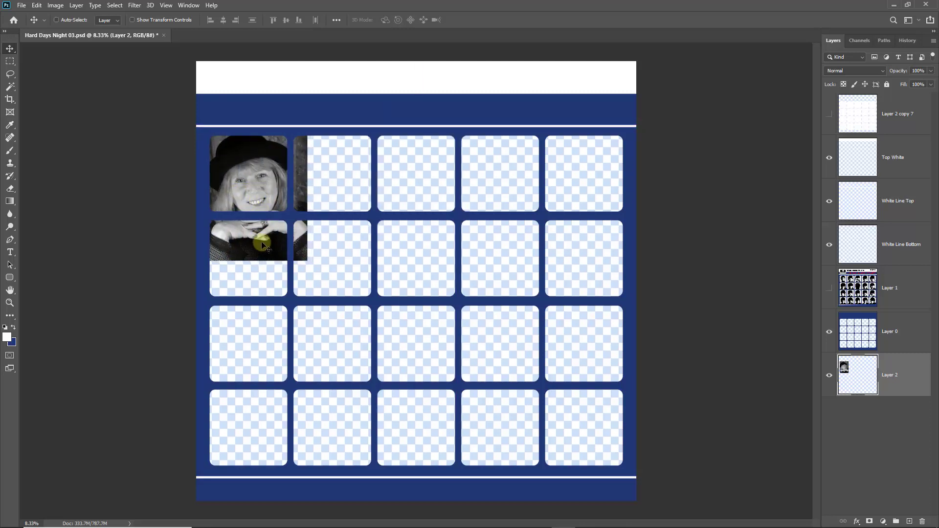
key(ctrl+t)
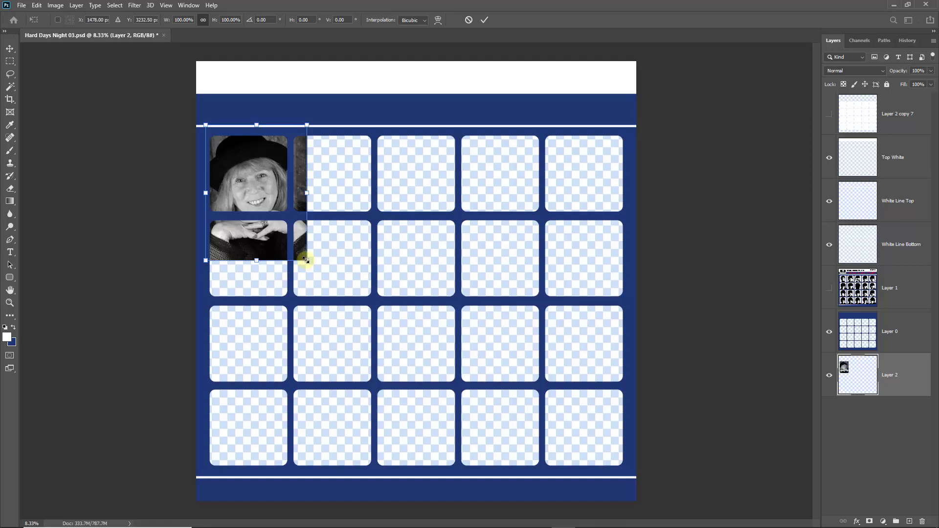
Scale the portrait to about 77.88% so it fills the top-left tile, then commit.
drag(305, 260, 284, 231)
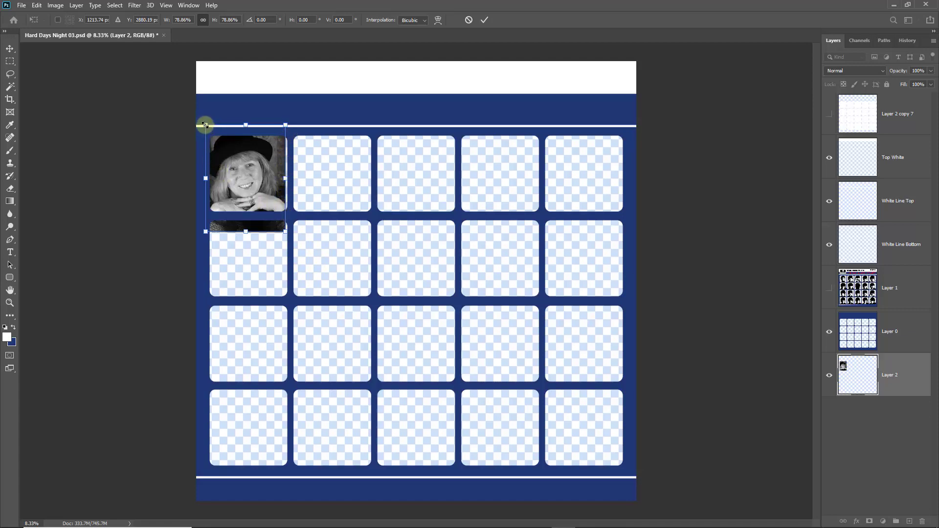
drag(204, 125, 212, 134)
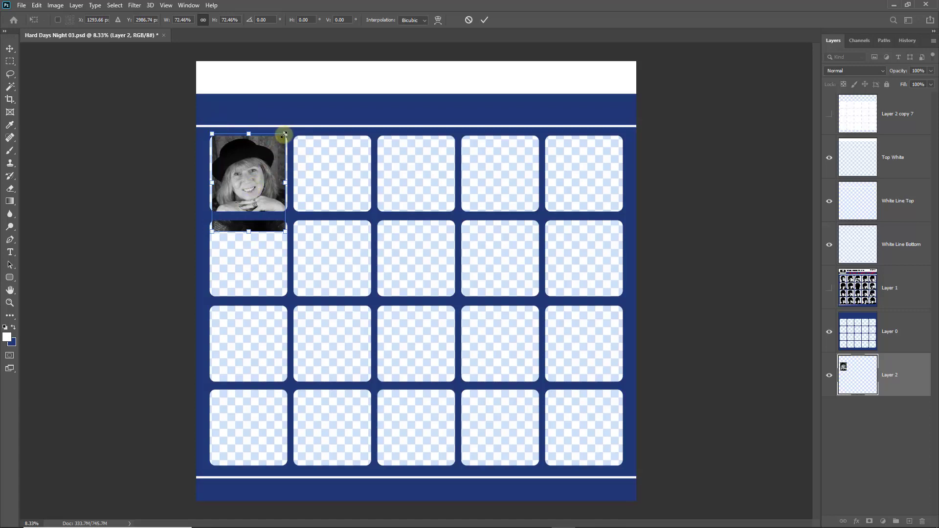
drag(285, 133, 287, 131)
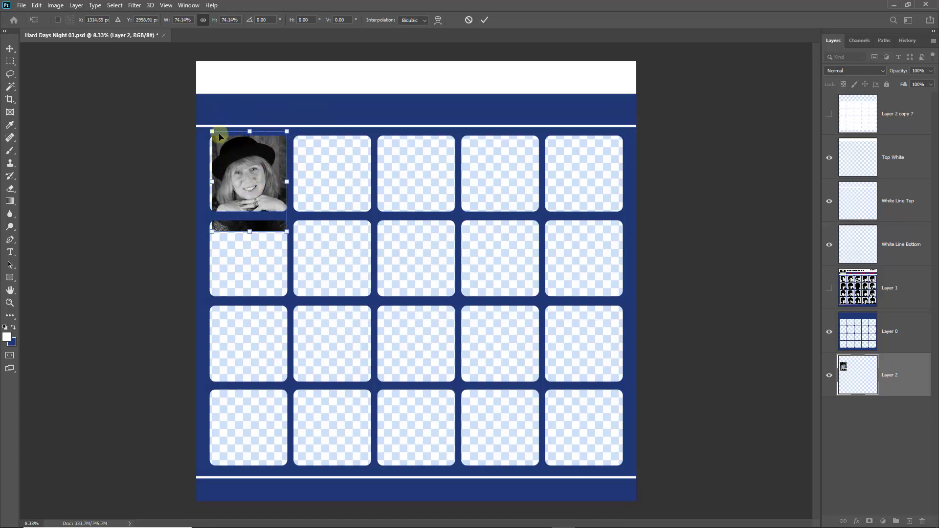
drag(212, 131, 209, 126)
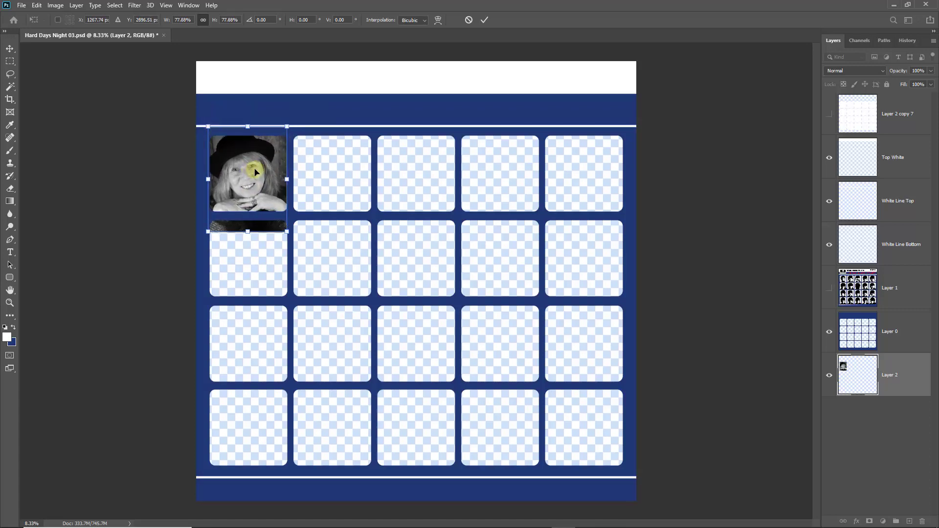
mouse_move(256, 174)
mouse_down()
mouse_move(245, 154)
mouse_move(258, 179)
mouse_up()
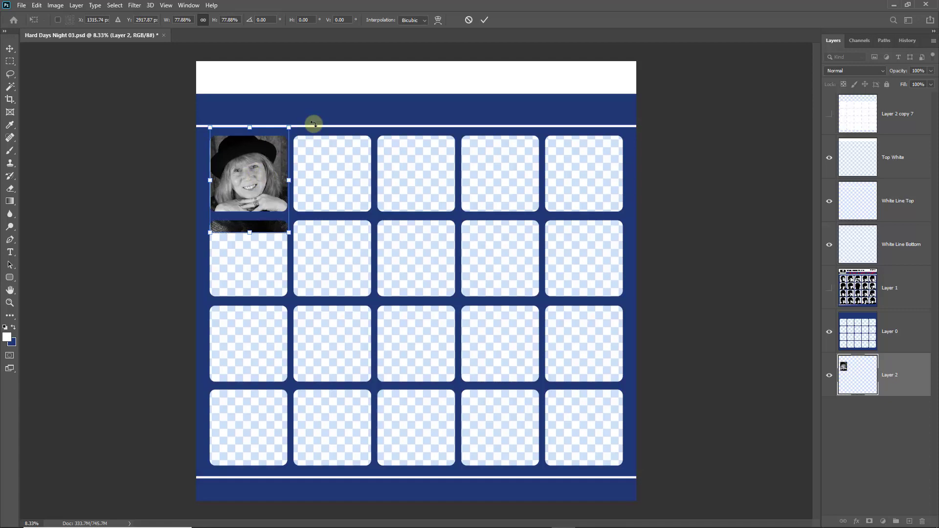
key(Left)
key(Left)
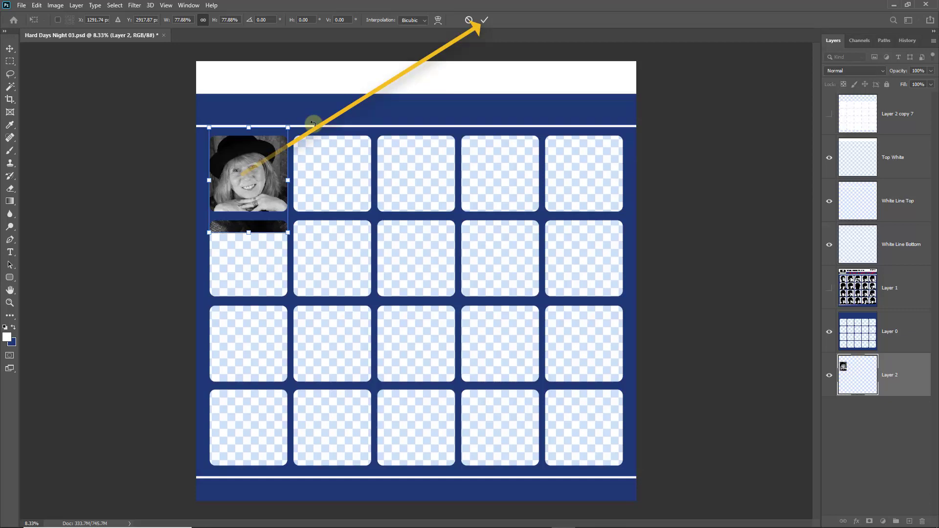
click(483, 21)
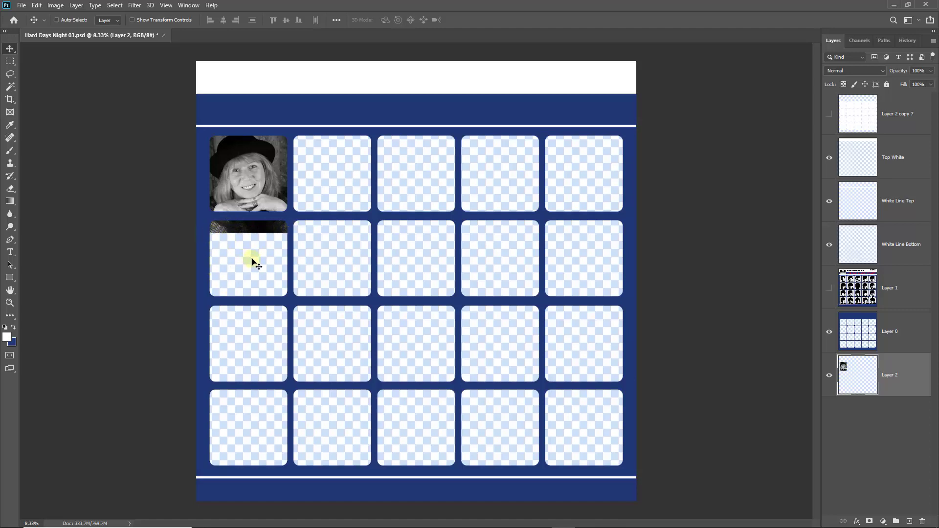
Delete the stray photo strip below the first portrait using a rectangular selection.
click(10, 65)
click(34, 64)
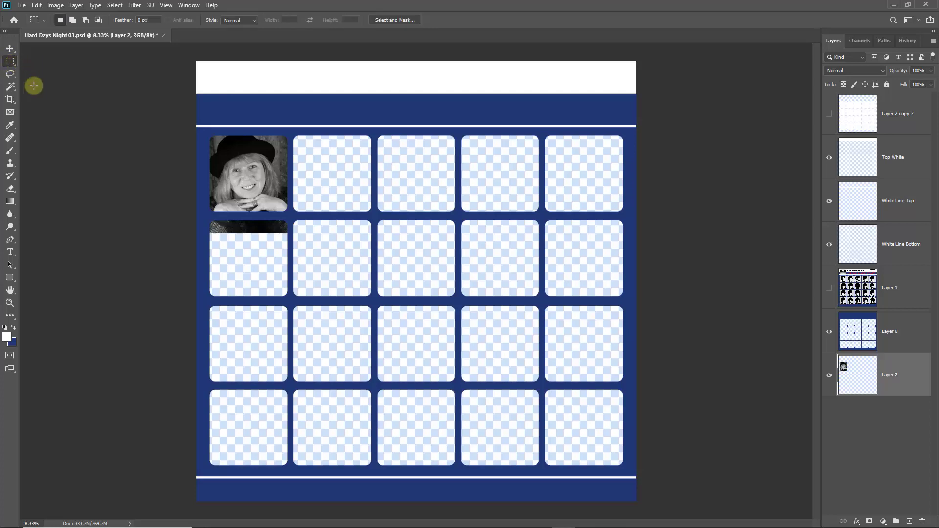
drag(202, 215, 291, 249)
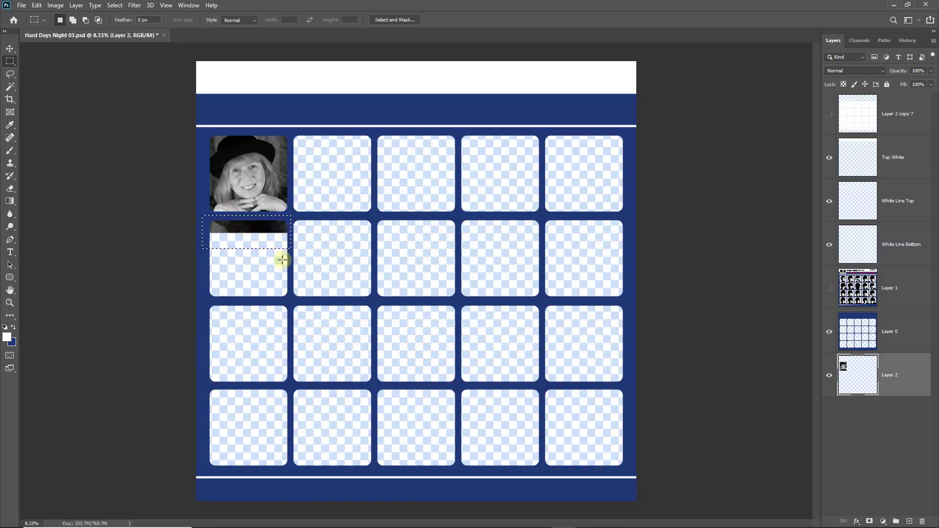
key(Delete)
key(ctrl+d)
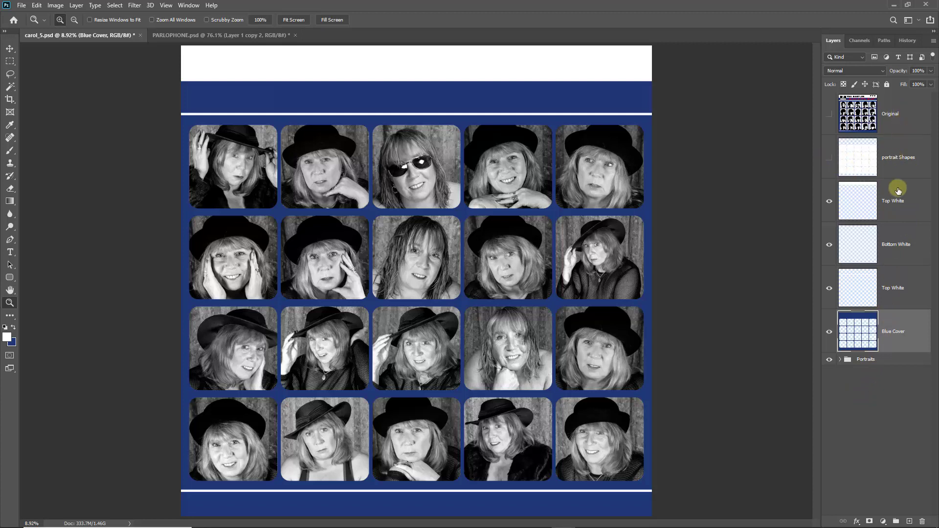
Delete the portrait Shapes layer and briefly compare against the Original Beatles cover.
click(828, 157)
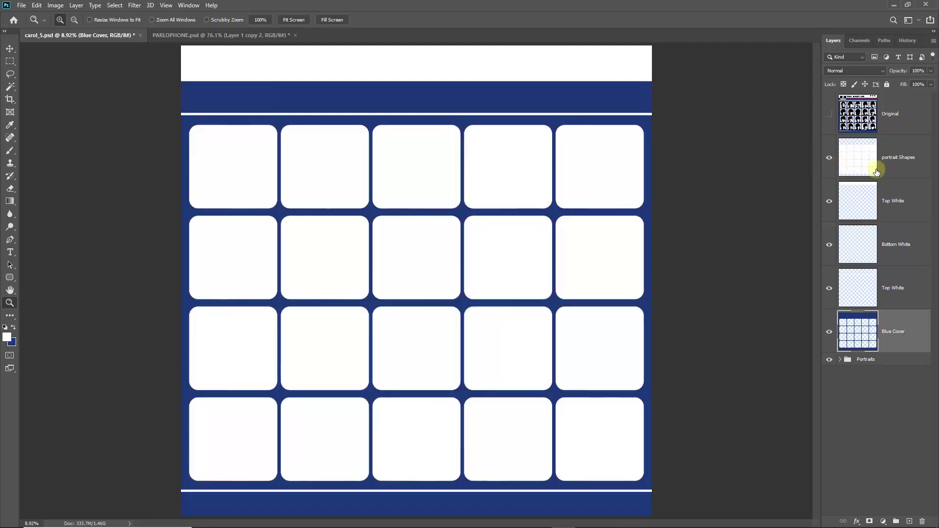
drag(858, 156, 922, 521)
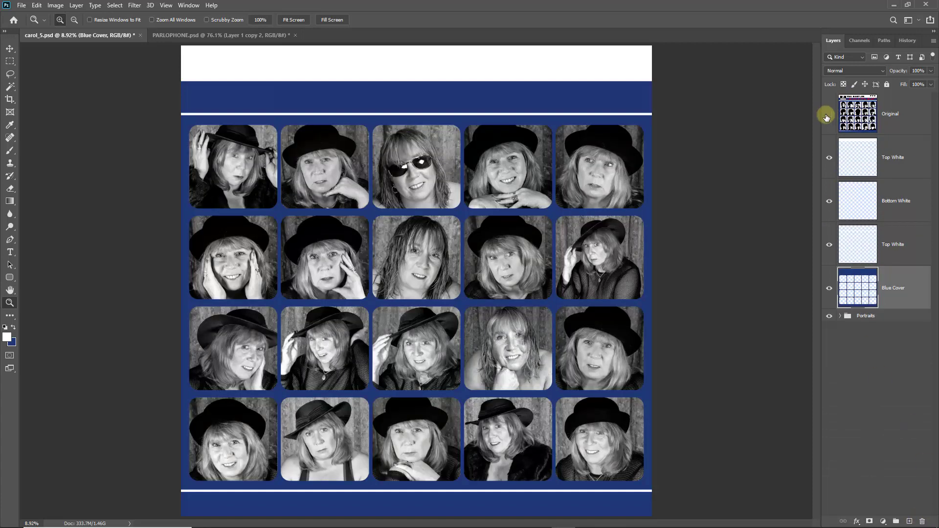
click(829, 114)
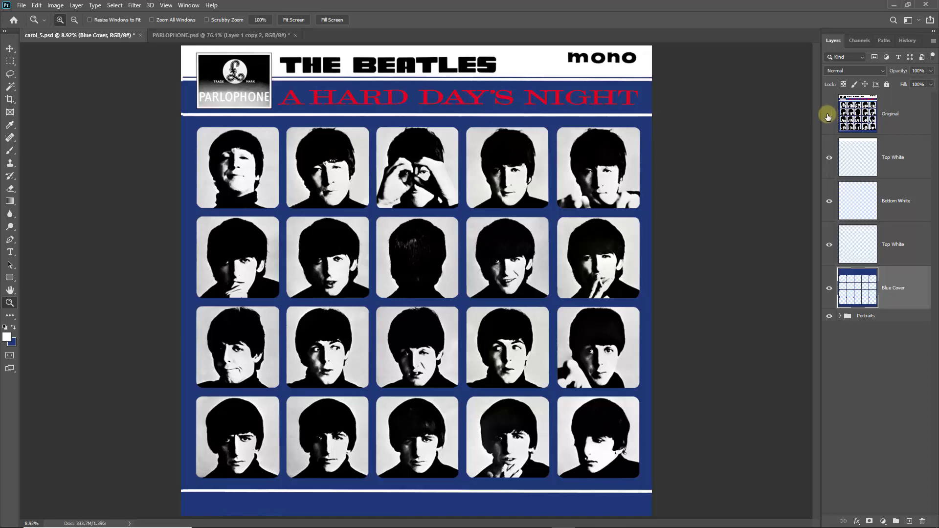
click(829, 116)
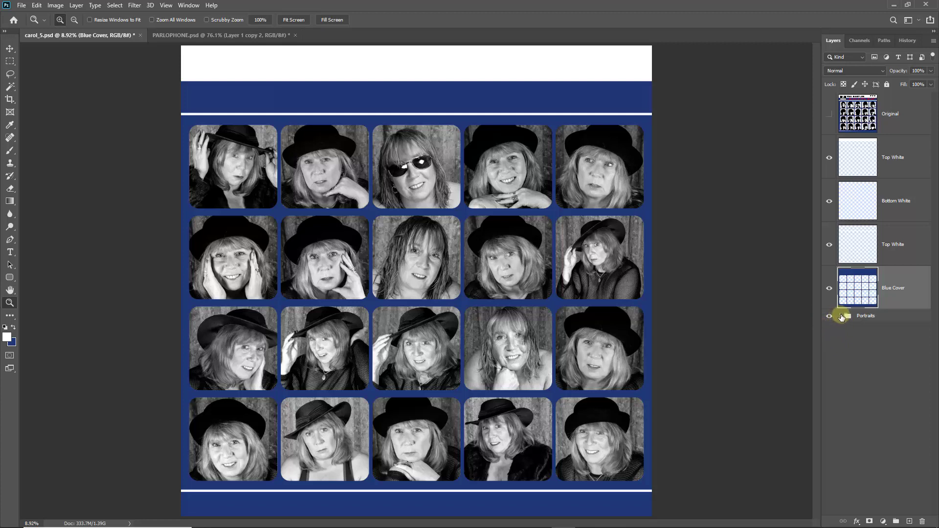
Inspect the layers in the Portraits group, then collapse and hide the group.
click(841, 316)
scroll(930, 293, down, 3)
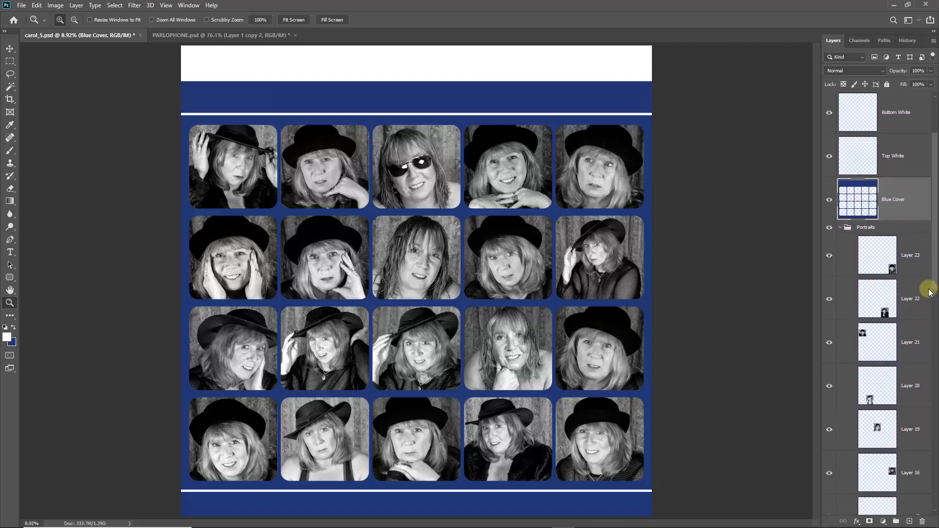
scroll(924, 360, down, 10)
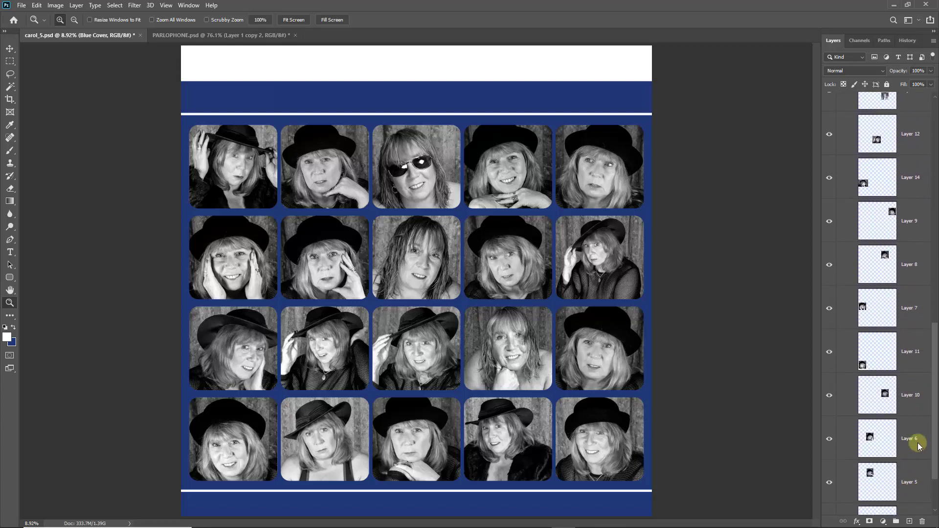
scroll(924, 343, up, 10)
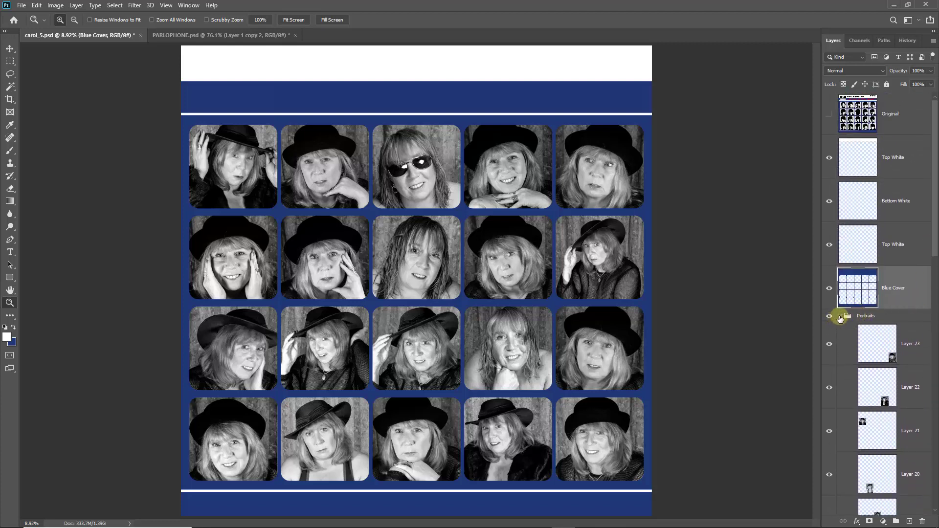
click(840, 316)
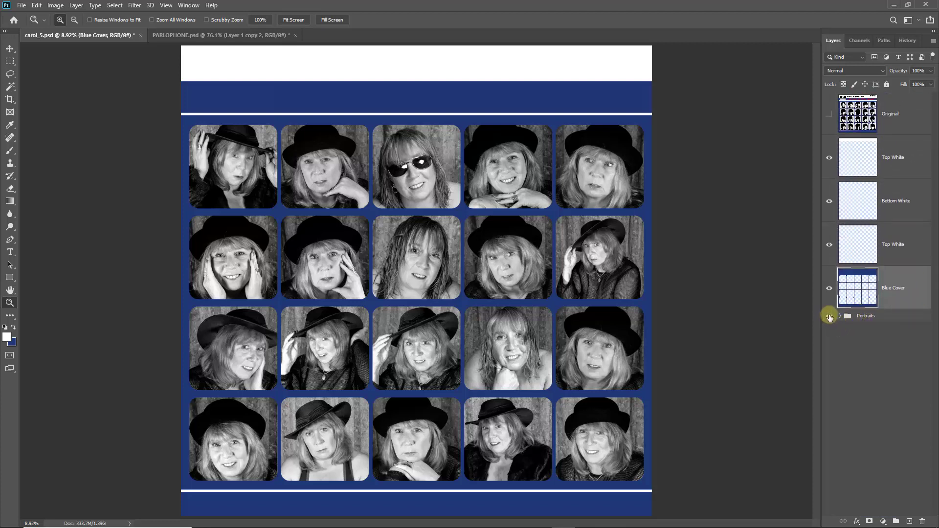
click(828, 317)
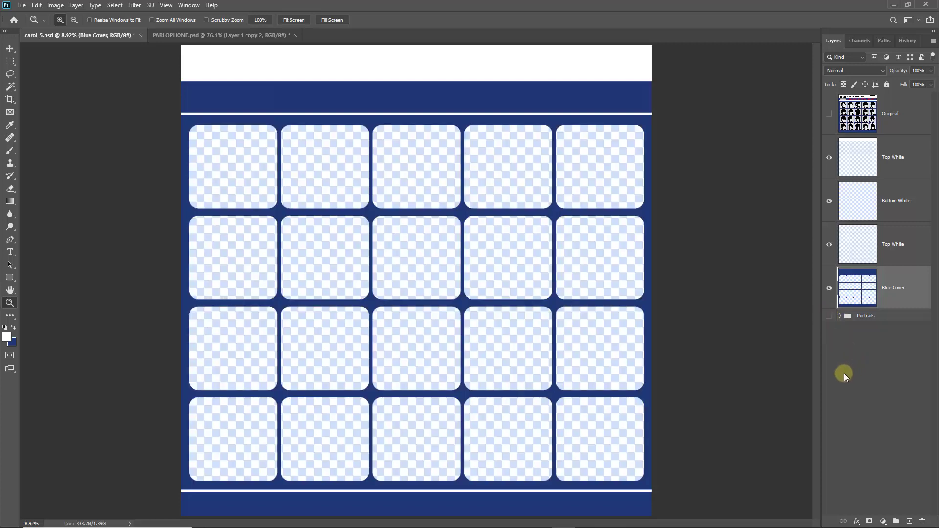
Show Portraits again, then in PARLOPHONE.psd hide reference Layer 1 and turn on Circle.
click(829, 316)
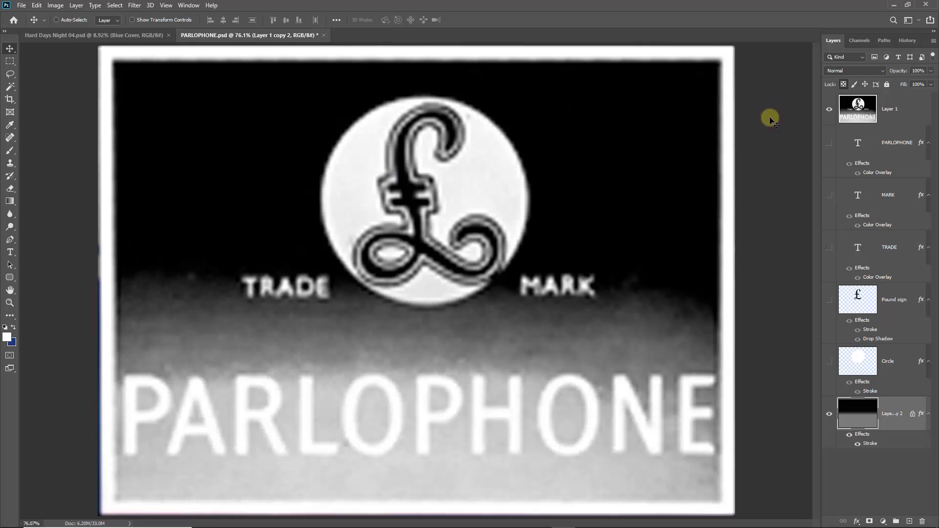
click(828, 113)
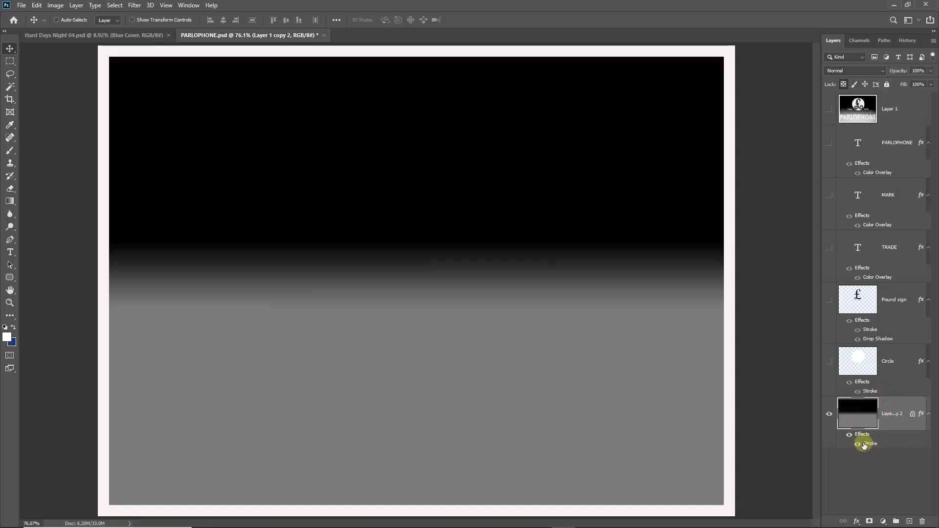
click(828, 111)
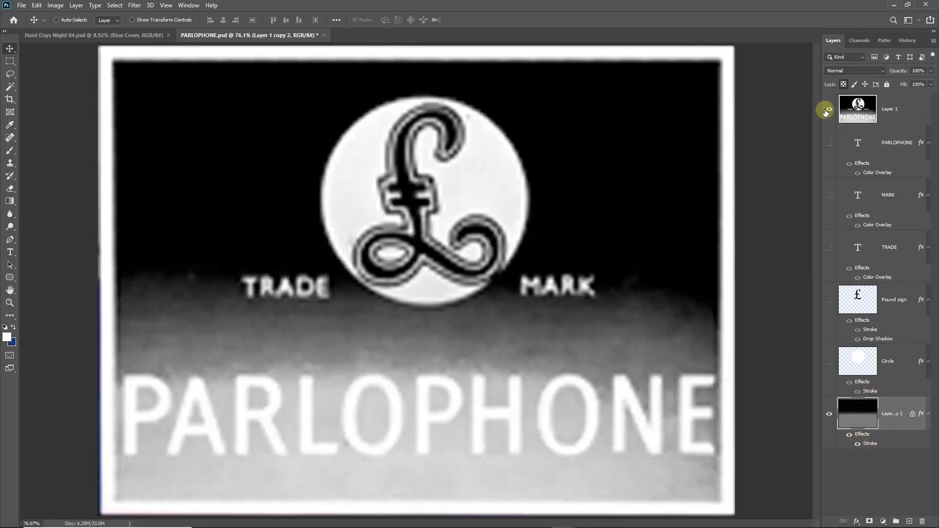
click(828, 110)
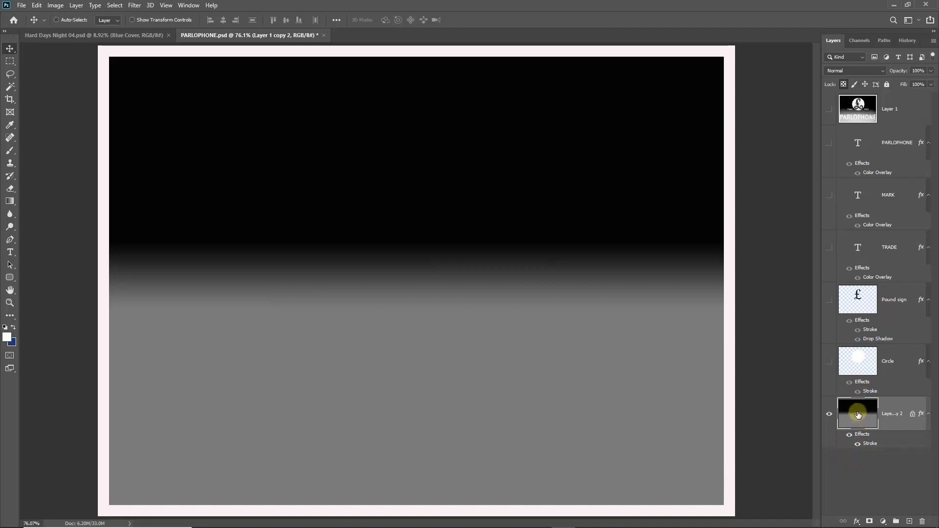
click(829, 362)
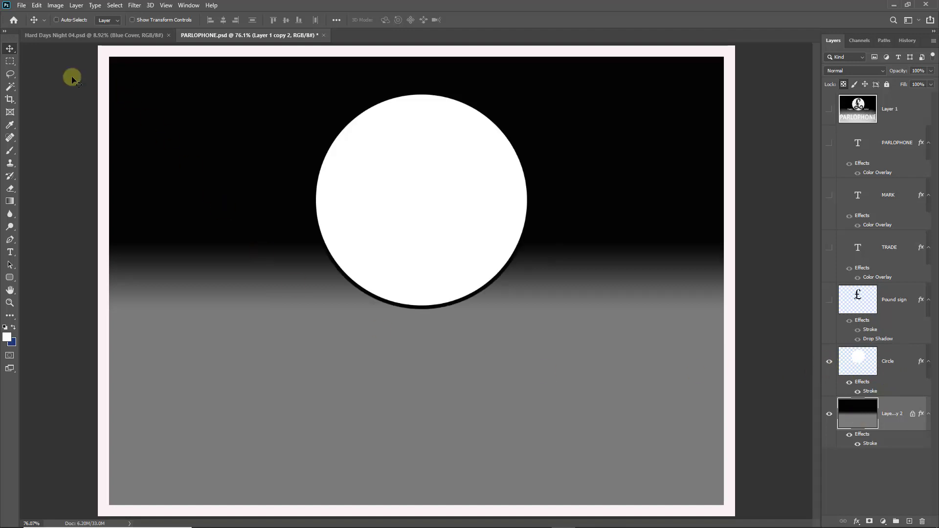
Draw a trial elliptical selection, deselect it, and show the Pound sign layer.
click(12, 65)
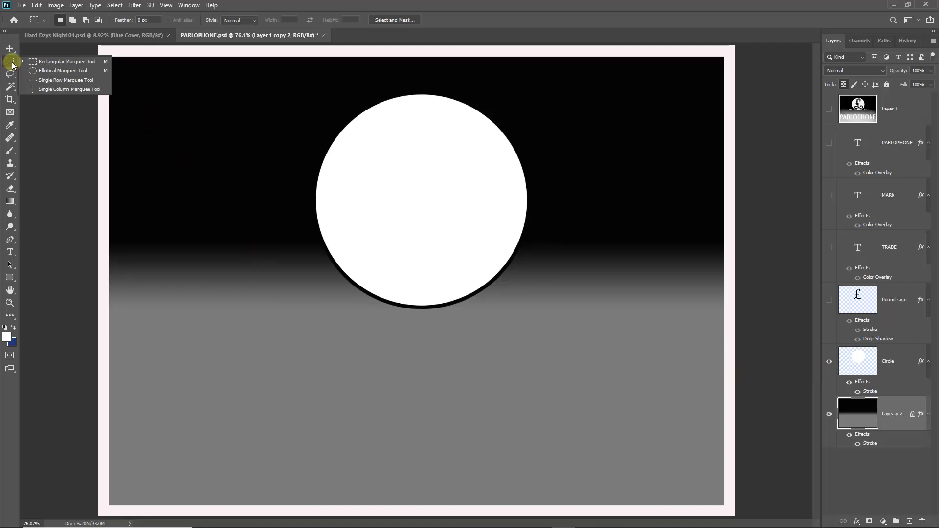
click(36, 71)
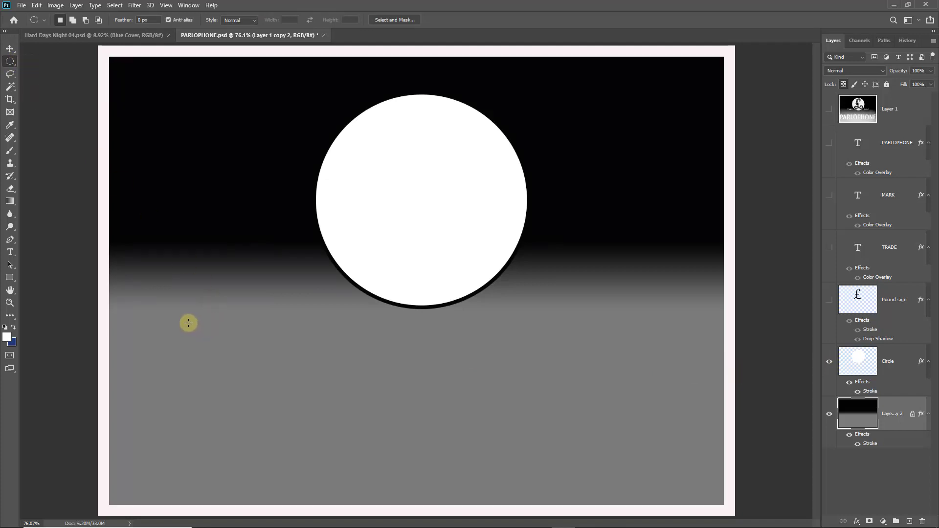
drag(189, 322, 350, 485)
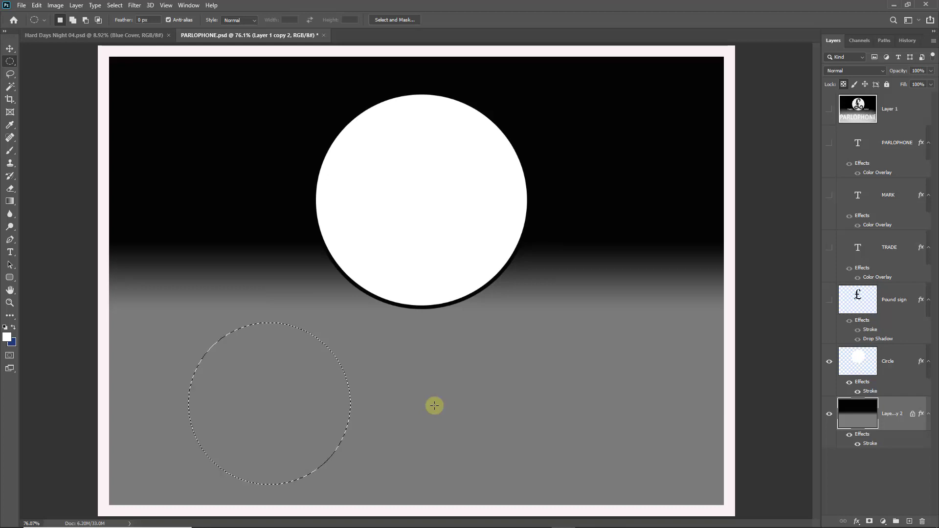
key(ctrl+d)
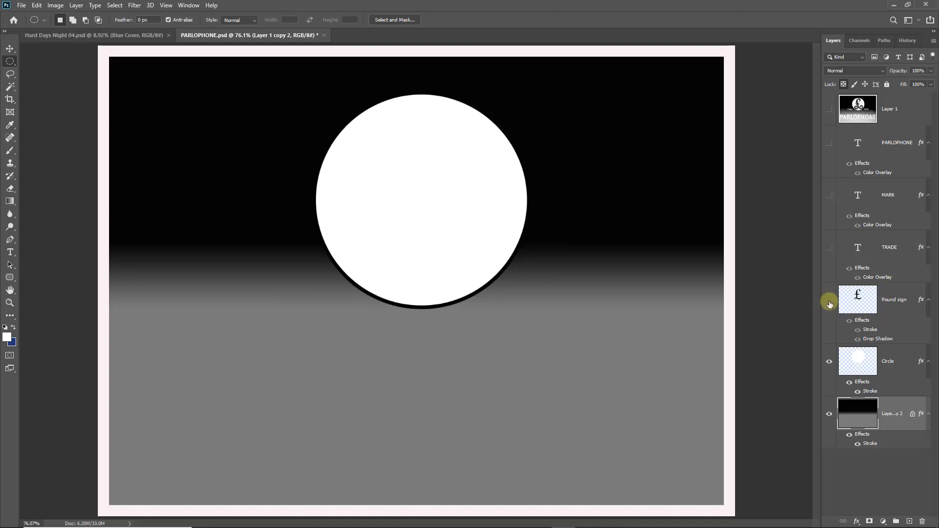
click(830, 301)
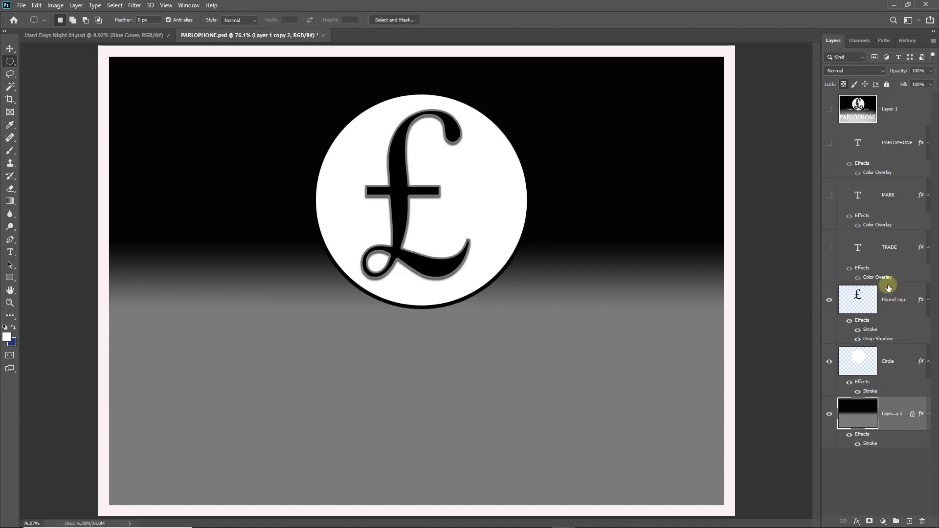
Turn on the TRADE, MARK and PARLOPHONE text layers.
click(829, 248)
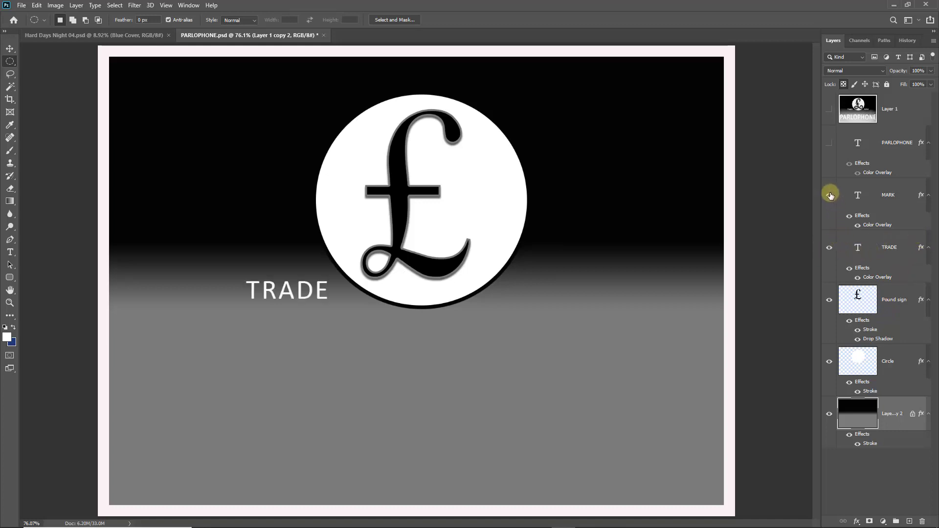
click(829, 195)
click(829, 144)
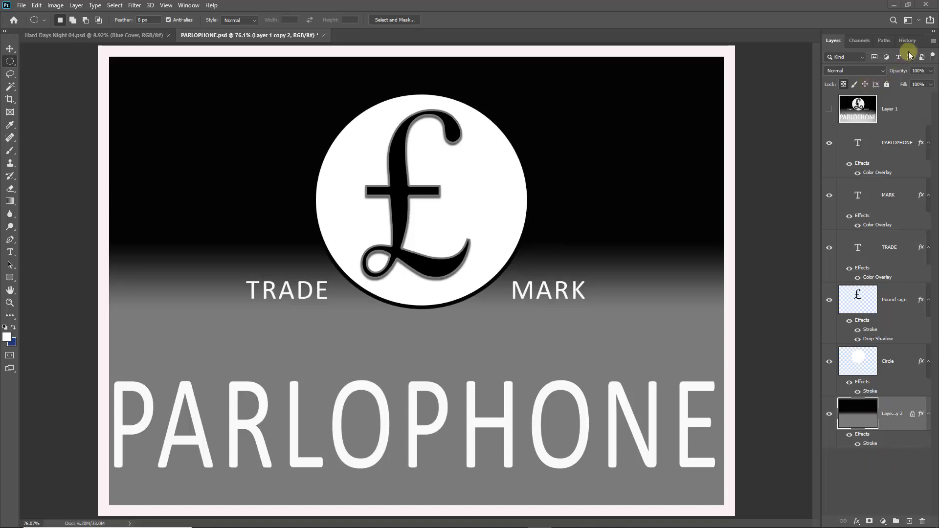
Flatten the Parlophone logo and drag it into Hard Days Night 04.psd as Layer 24.
click(934, 43)
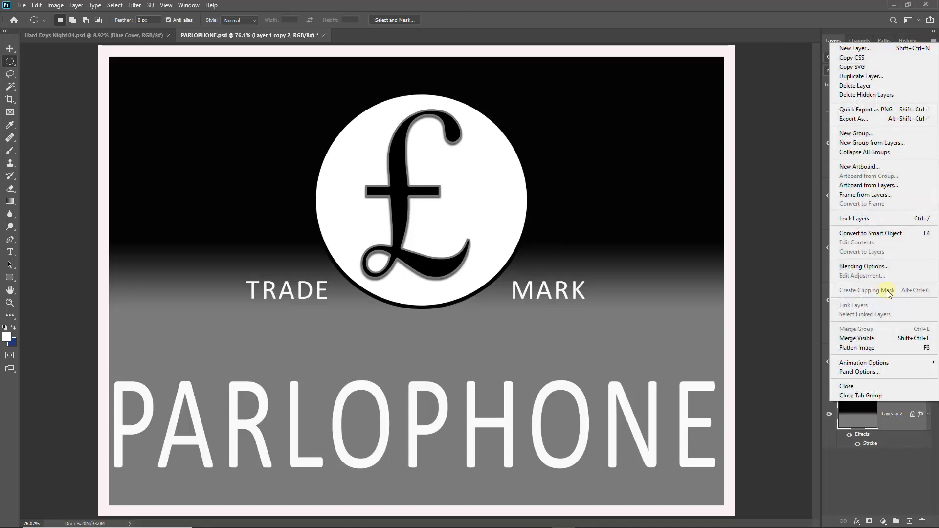
click(861, 350)
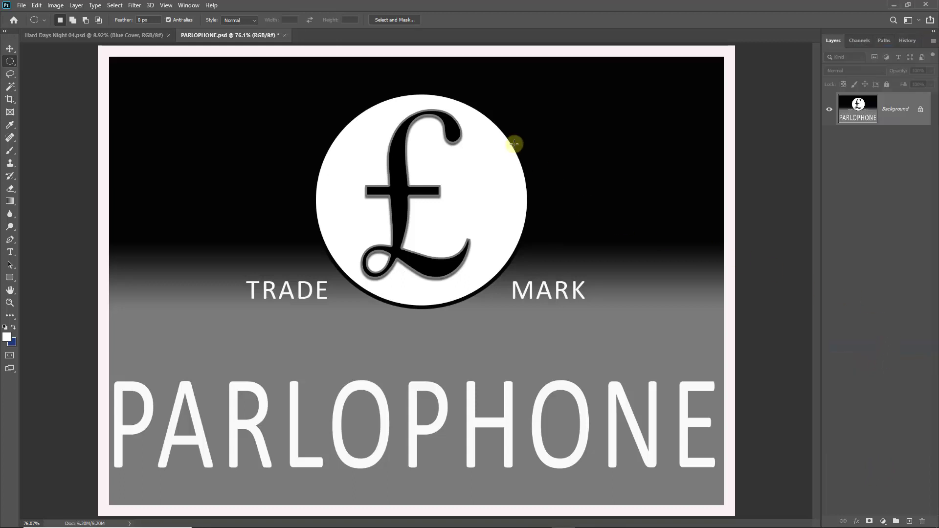
drag(239, 37, 442, 166)
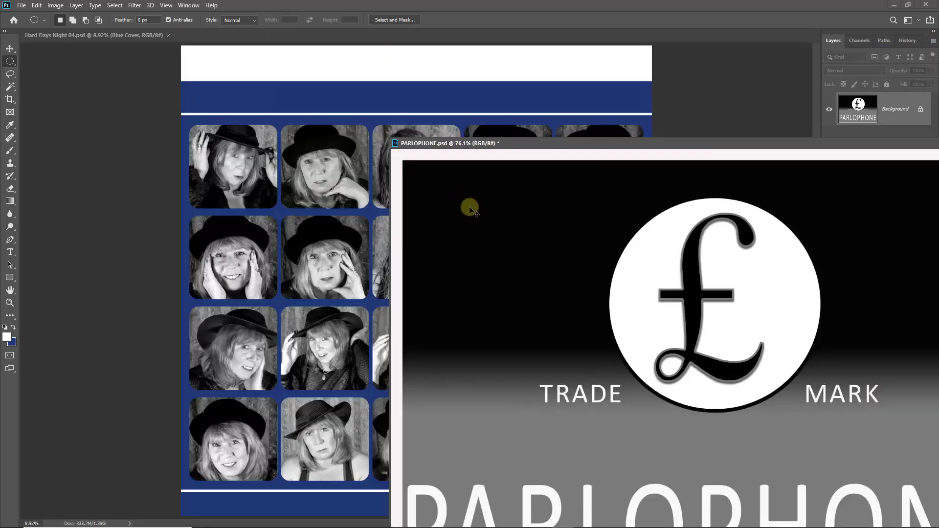
drag(469, 206, 428, 223)
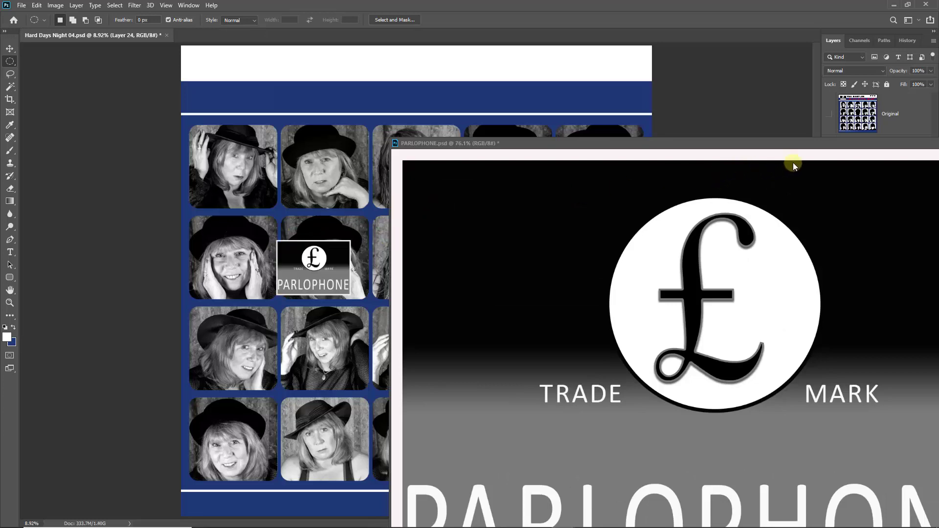
Close the PARLOPHONE file without saving its changes.
drag(837, 145, 446, 149)
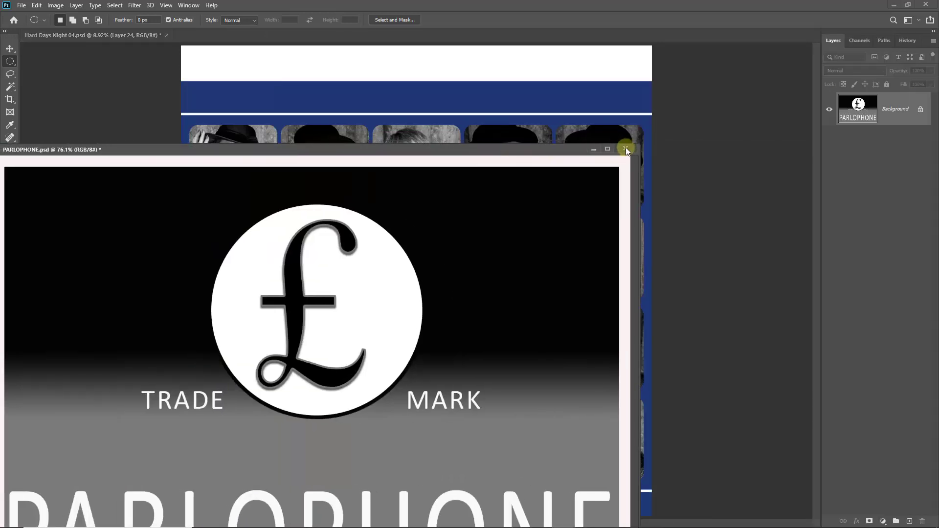
click(626, 148)
click(467, 199)
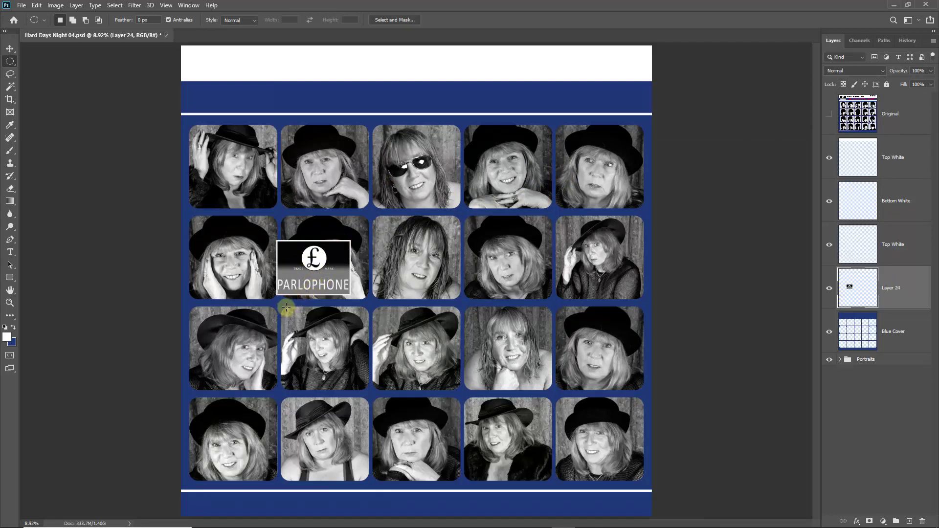
Move the Parlophone logo into the top blue band and its layer above the white lines.
click(9, 49)
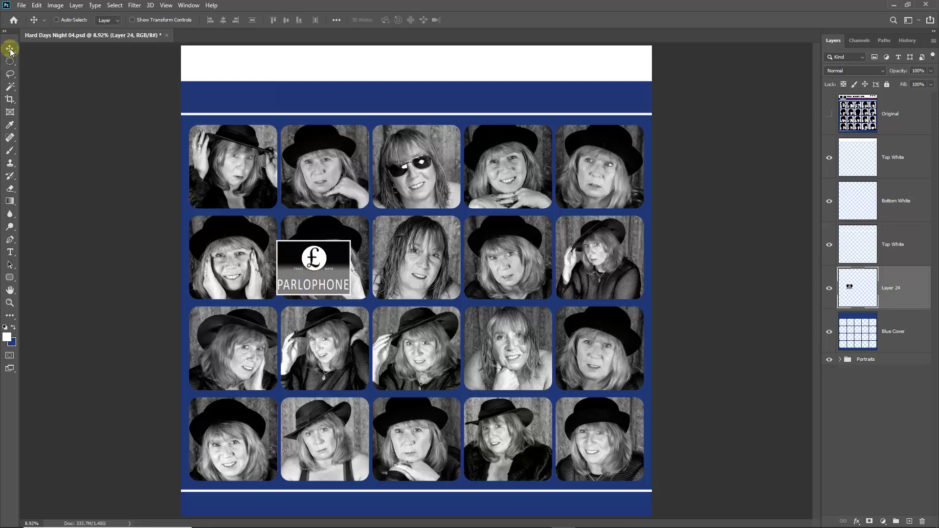
drag(312, 275, 239, 93)
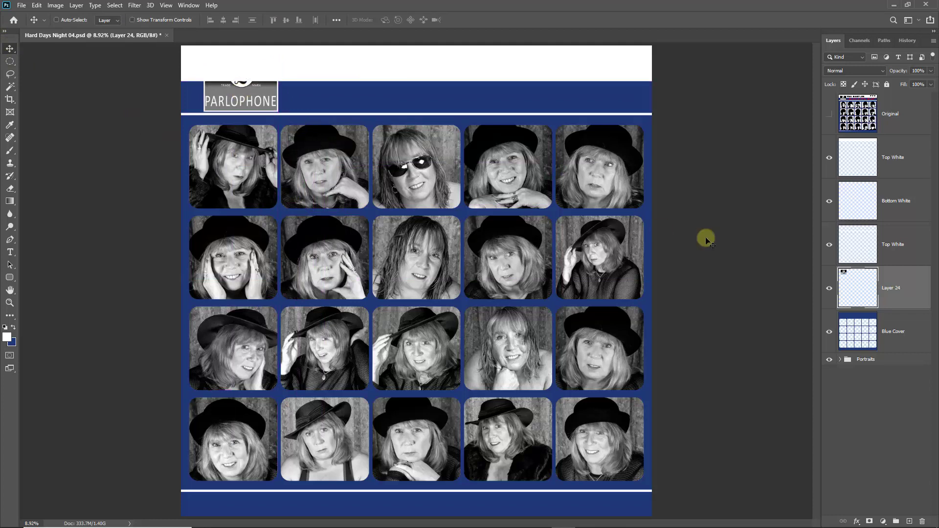
drag(855, 292, 848, 100)
Show the Original cover layer as a reference at 63% opacity.
click(829, 157)
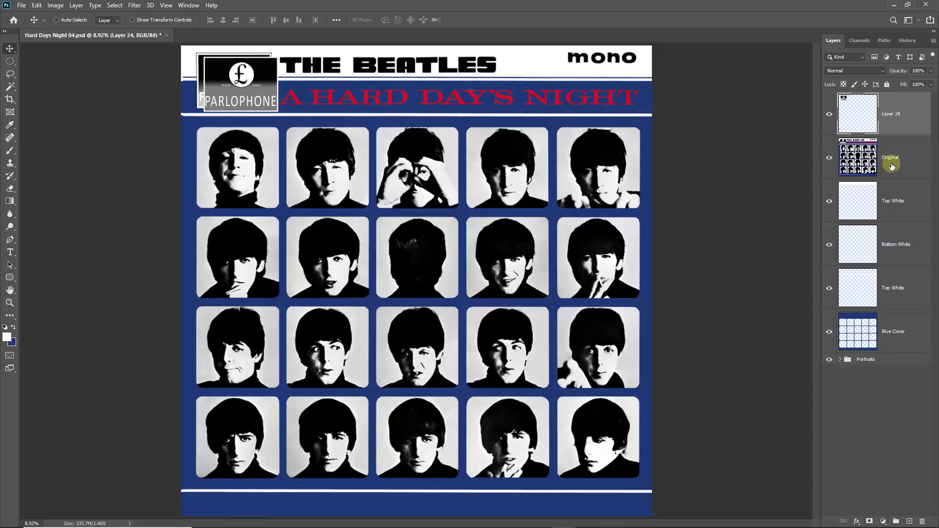
click(895, 161)
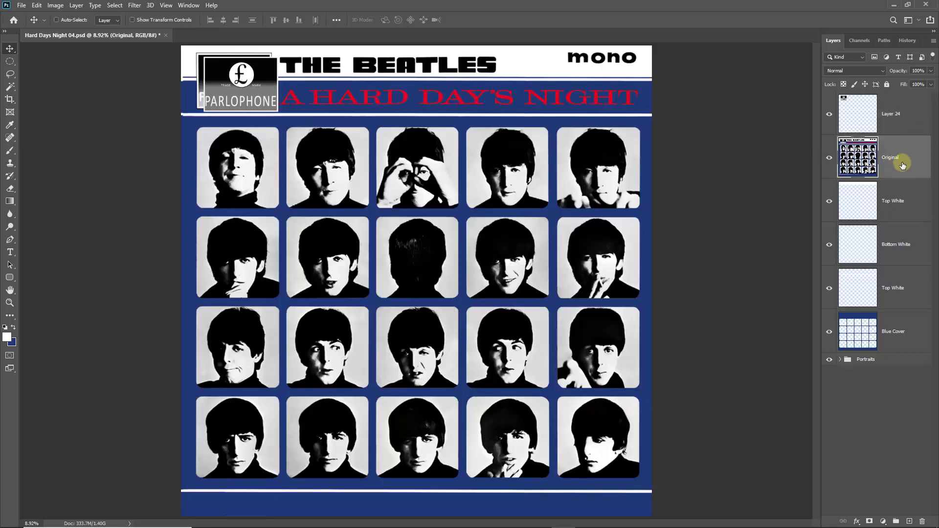
click(930, 70)
drag(932, 81, 915, 83)
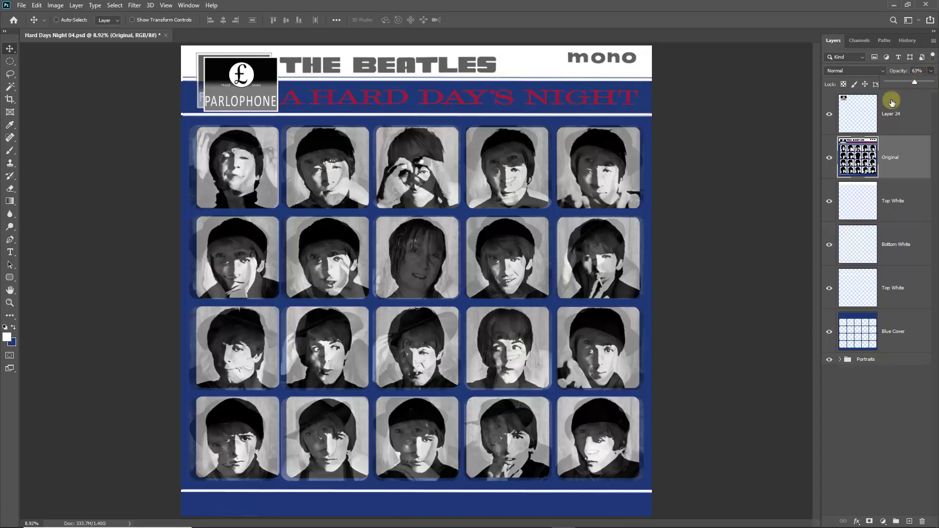
Nudge the logo two steps left and two up to match the original, then hide Original.
click(900, 113)
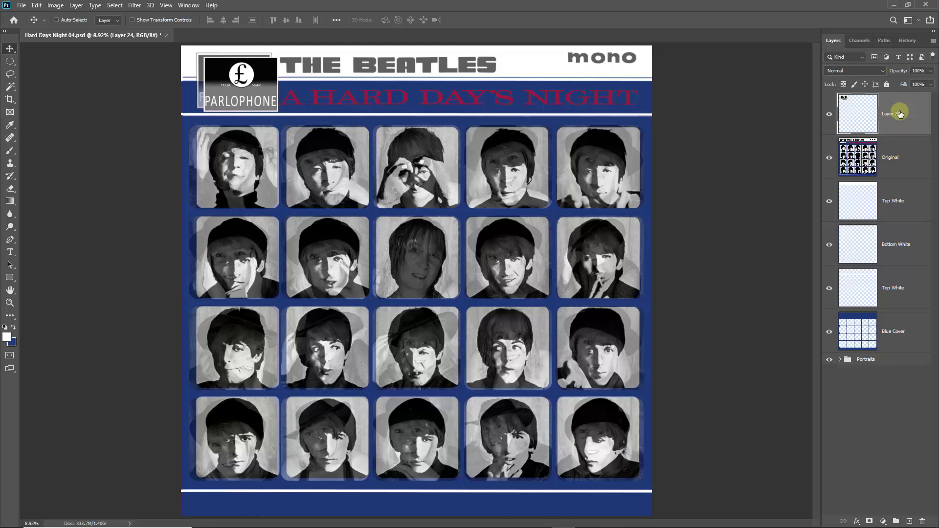
key(shift+Left)
key(shift+Left)
key(shift+Left)
key(shift+Left)
key(shift+Left)
key(shift+Left)
key(shift+Left)
key(shift+Left)
key(shift+Left)
key(shift+Left)
key(shift+Left)
key(shift+Left)
key(shift+Left)
key(shift+Left)
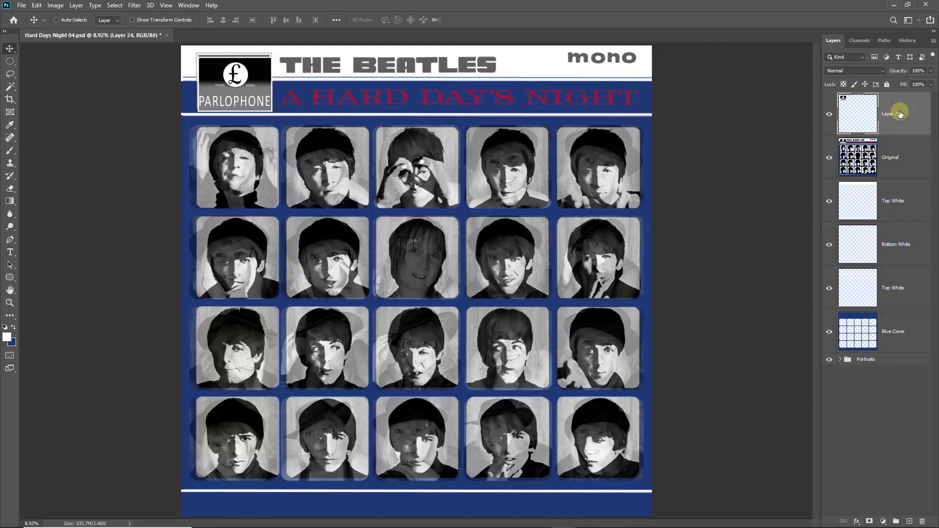
key(shift+Left)
key(shift+Left)
key(shift+Up)
key(shift+Up)
key(shift+Up)
key(shift+Up)
key(shift+Up)
key(shift+Up)
key(shift+Up)
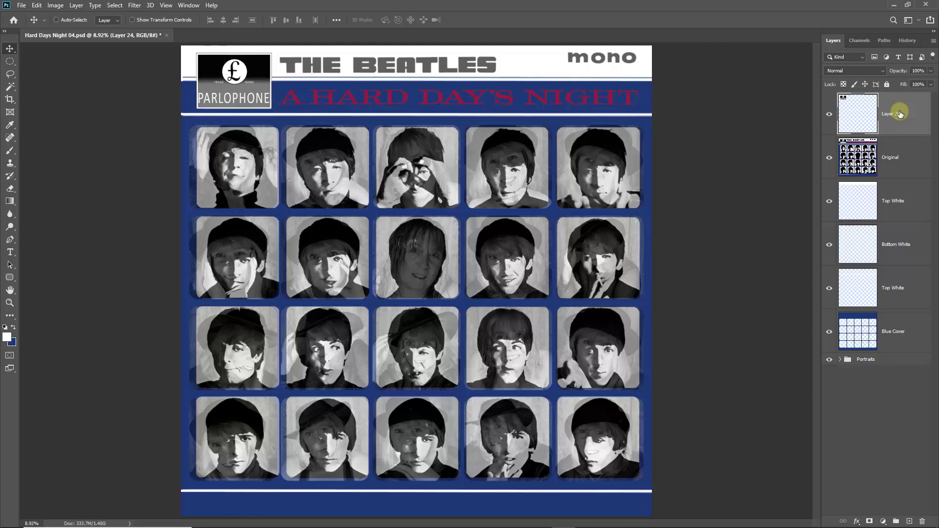
key(shift+Up)
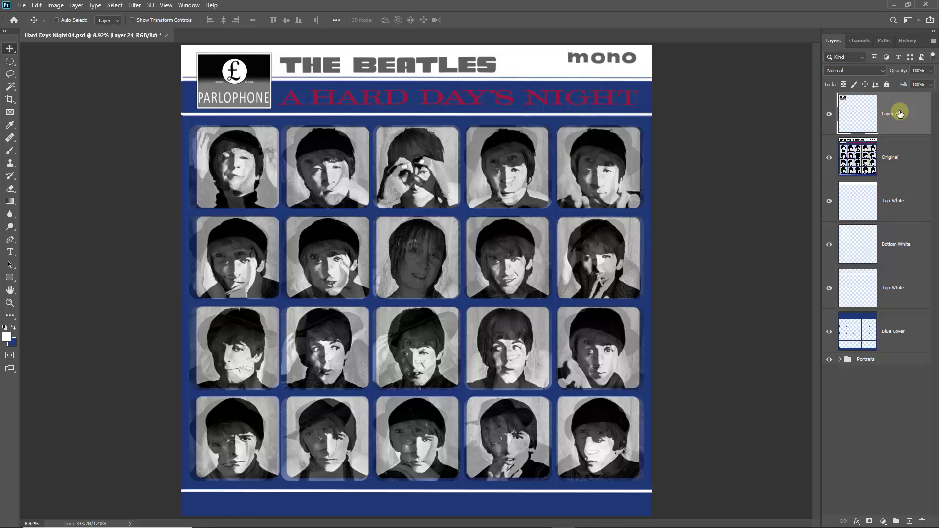
click(828, 157)
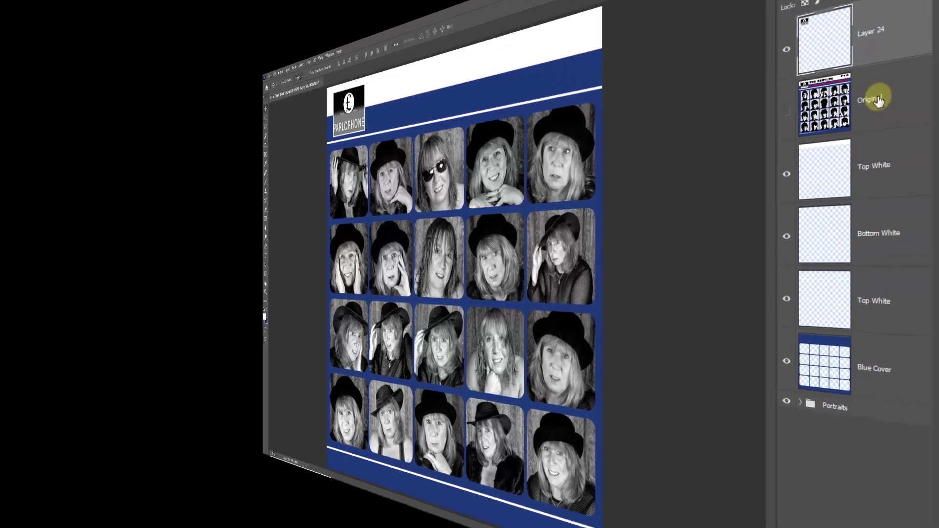
click(875, 100)
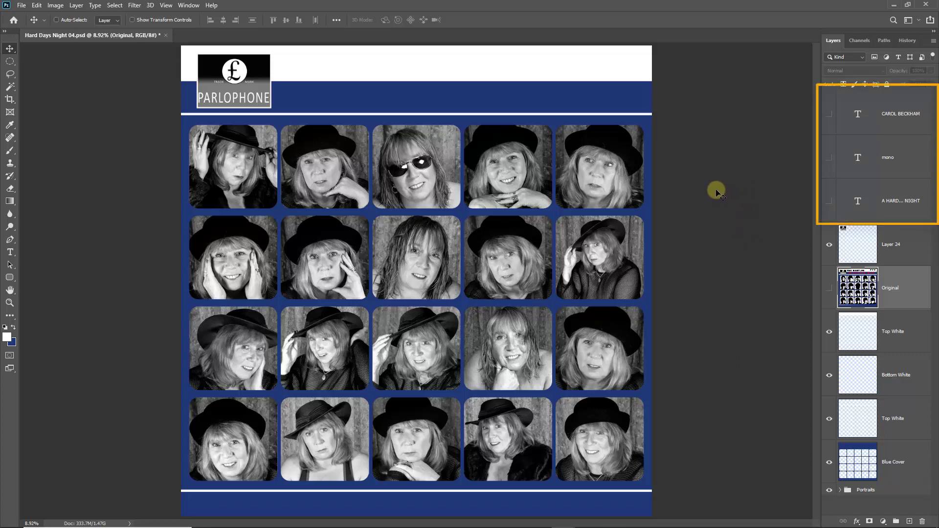
click(829, 114)
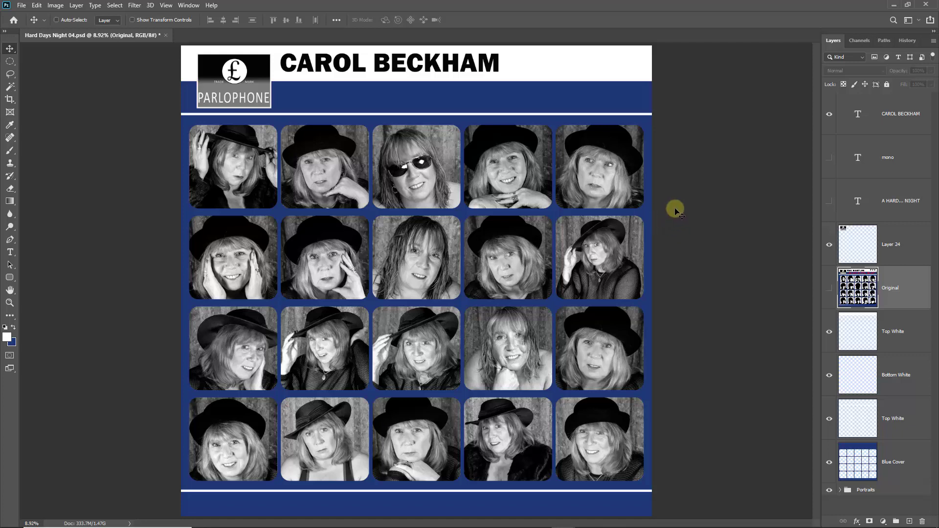
click(829, 159)
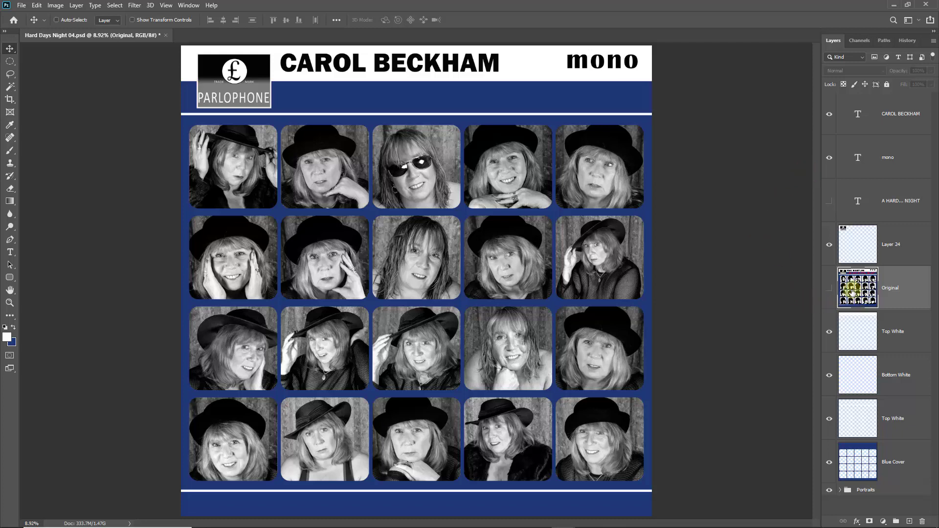
Check that the mono text is 150 pt and commit the text edit.
click(857, 157)
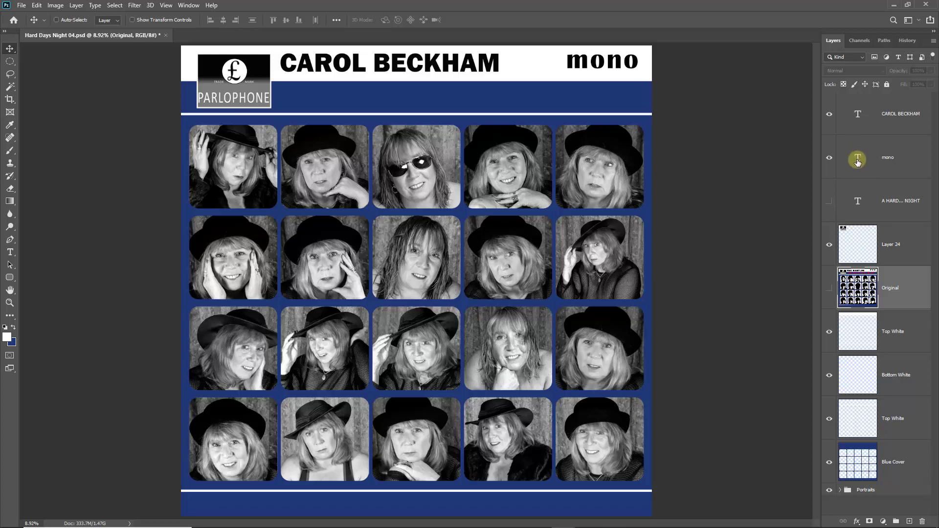
double_click(857, 156)
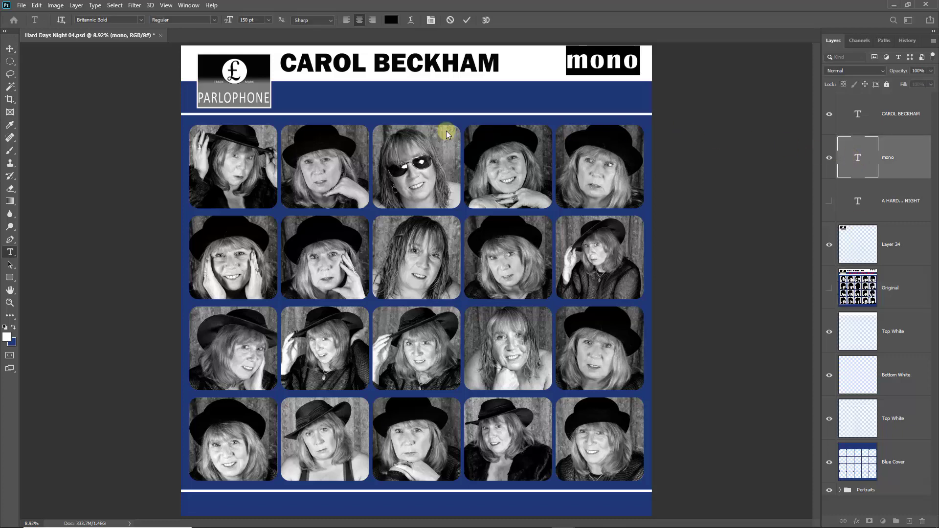
click(269, 20)
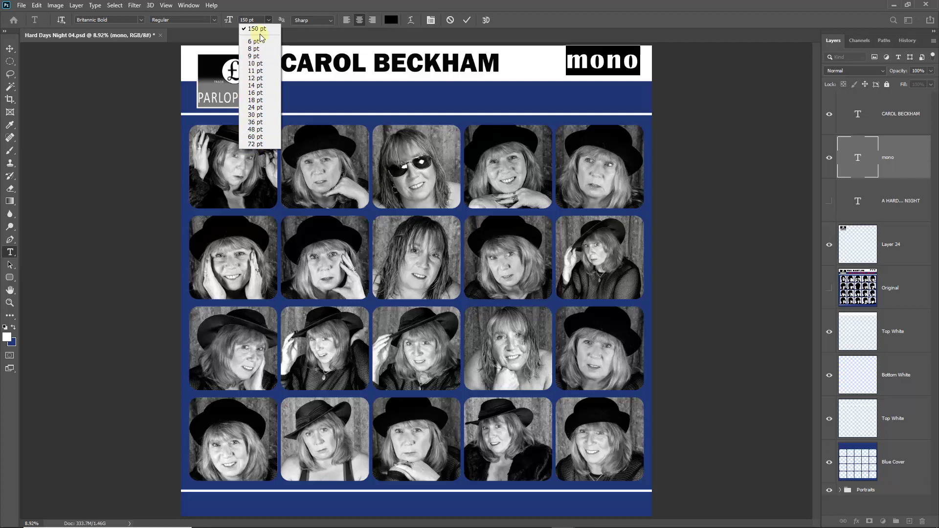
click(250, 20)
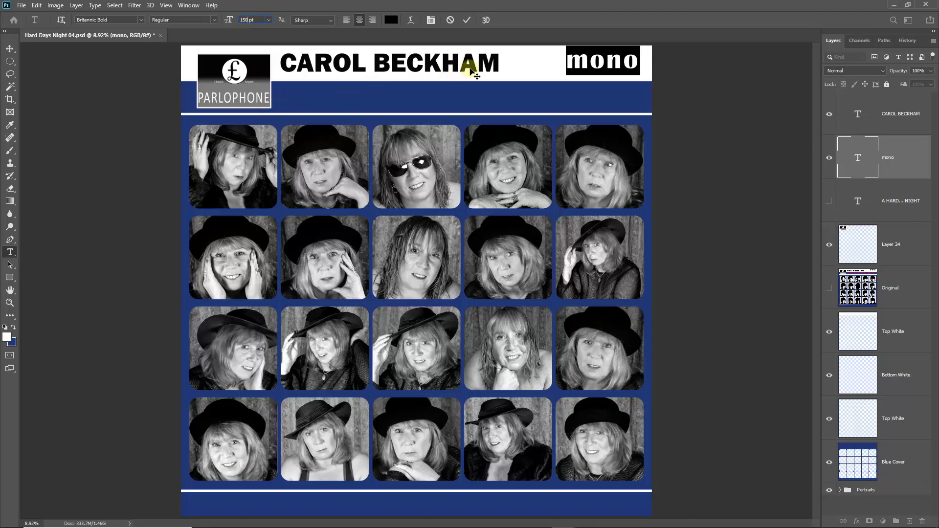
click(467, 21)
key(v)
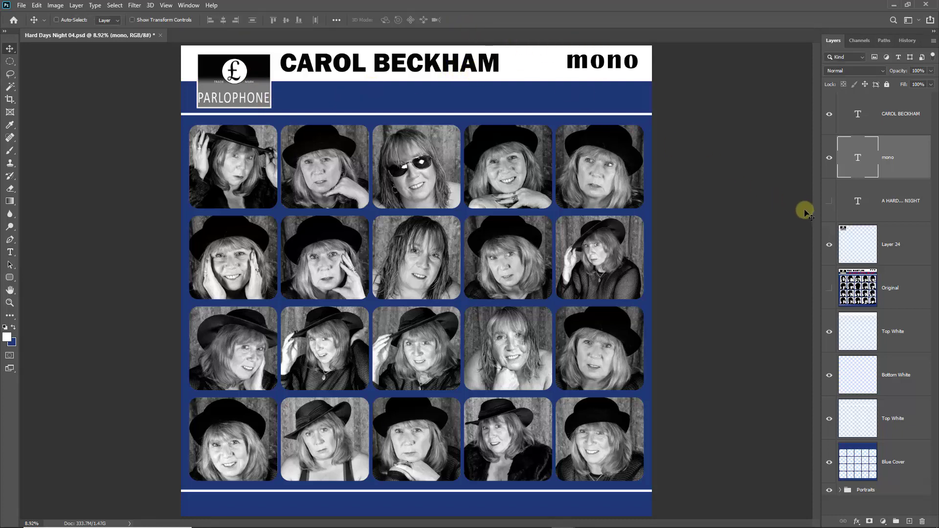
Show the red A HARD DAYS NIGHT title and drag the Original reference layer down the Layers panel.
click(830, 202)
click(859, 207)
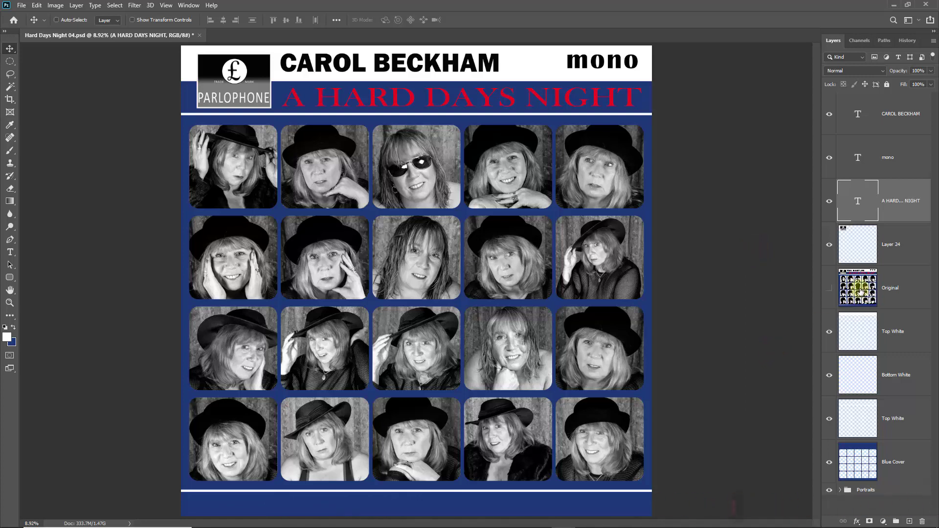
drag(861, 296, 921, 520)
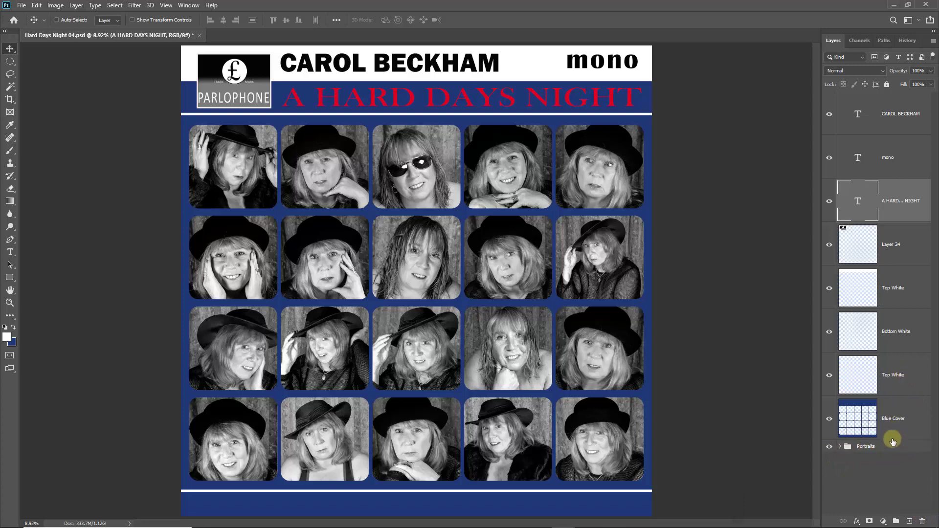
Toggle the white line layers on and off to identify the top and bottom bands.
click(839, 447)
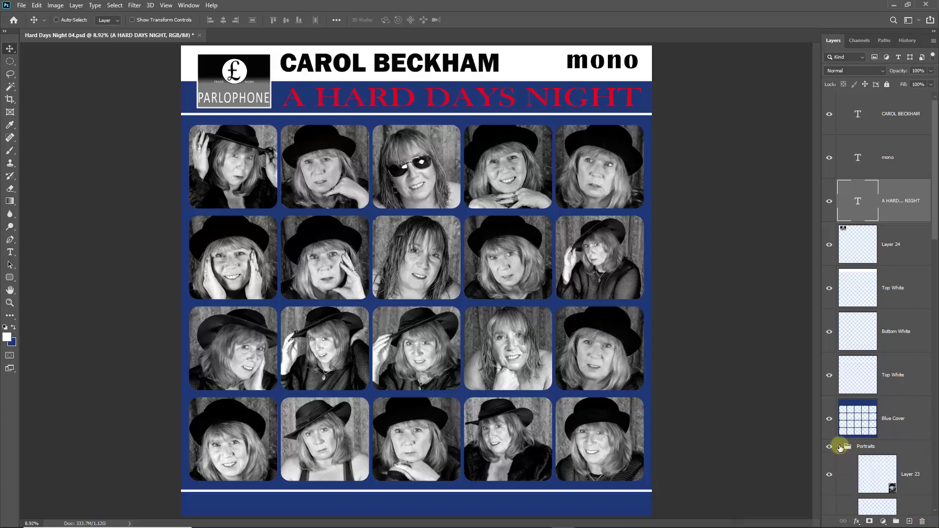
click(839, 446)
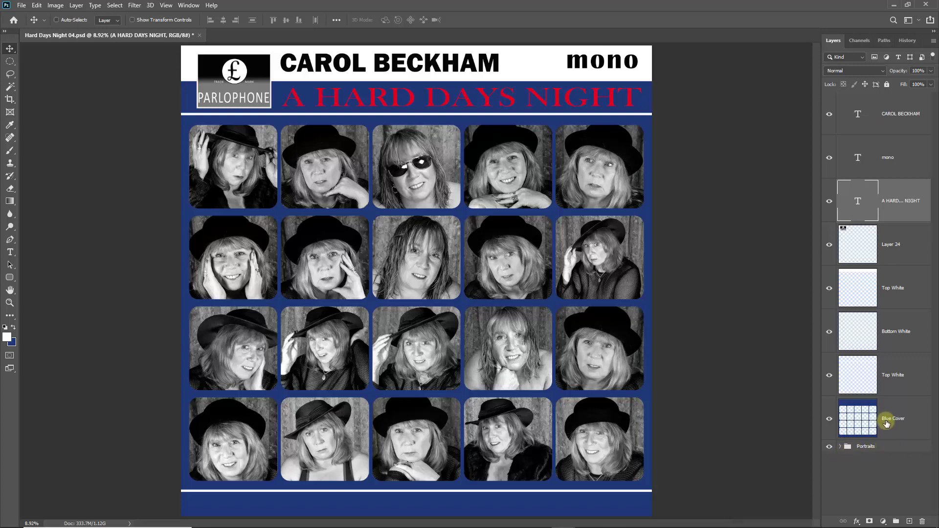
click(829, 376)
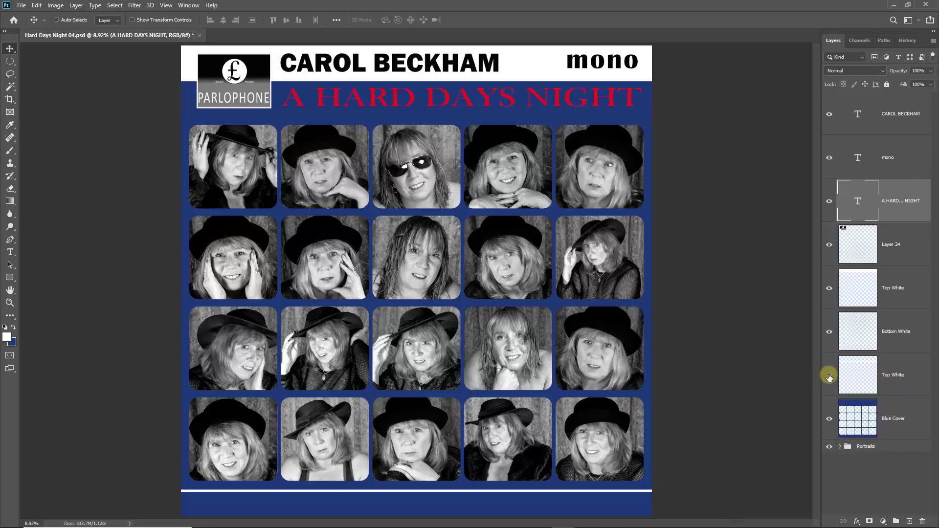
click(830, 376)
click(829, 376)
click(830, 376)
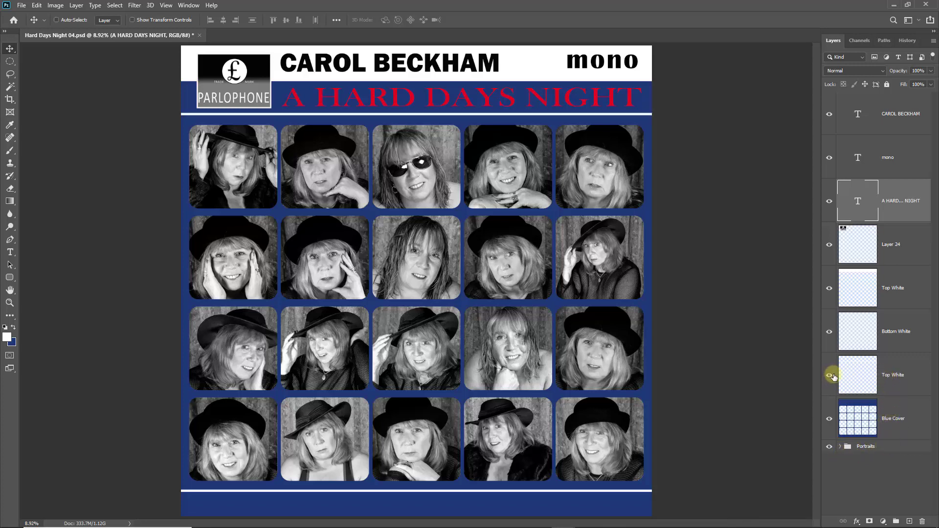
click(830, 334)
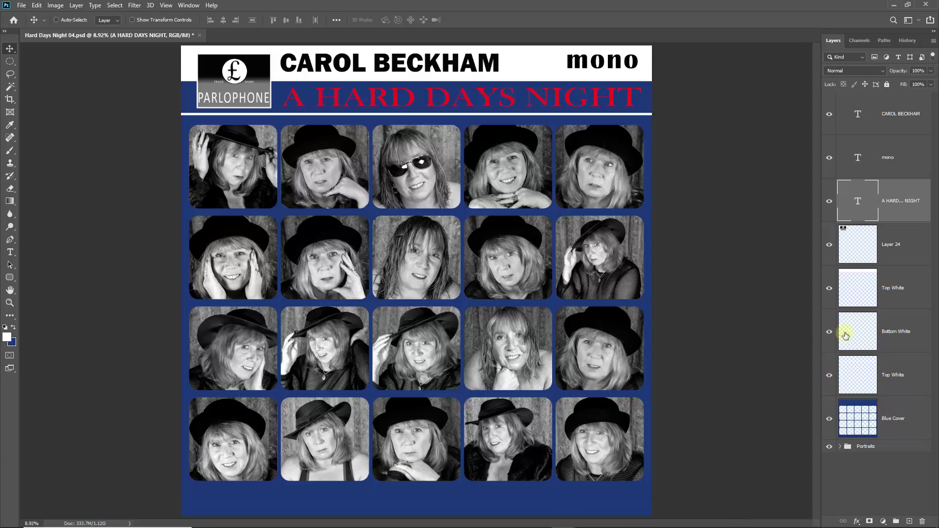
click(830, 333)
Rename the upper white band layer to 'Top White THick' and verify it.
double_click(892, 286)
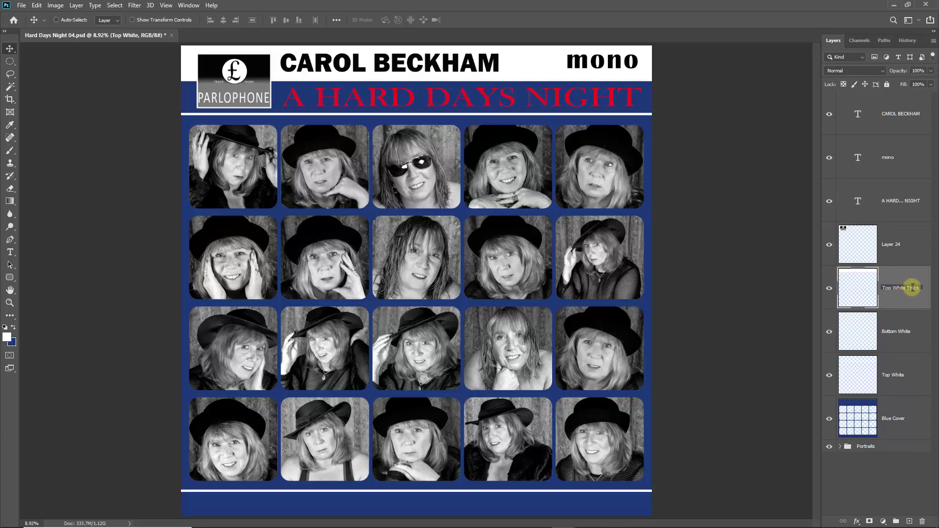
text(THick)
key(Return)
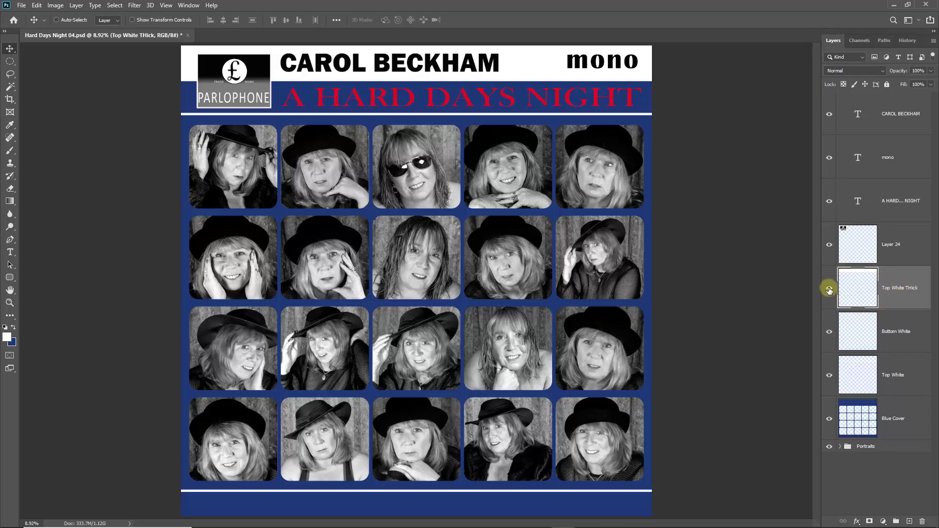
click(828, 289)
click(829, 289)
Rename the Parlophone logo layer from Layer 24 to 'Logo'.
double_click(893, 244)
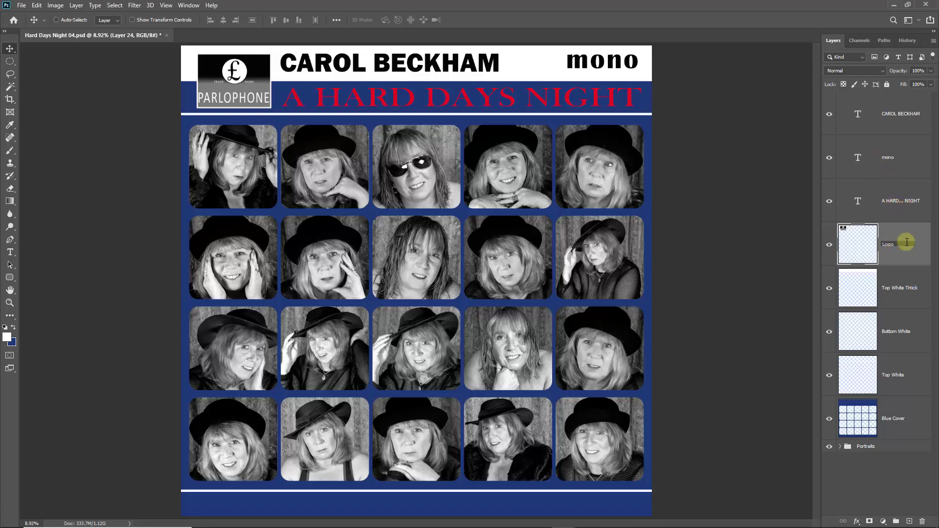
click(924, 248)
click(897, 204)
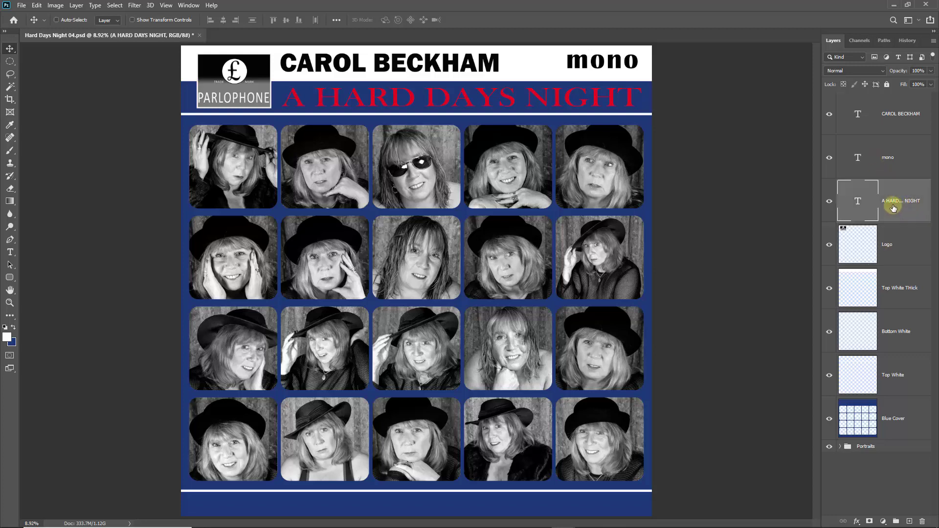